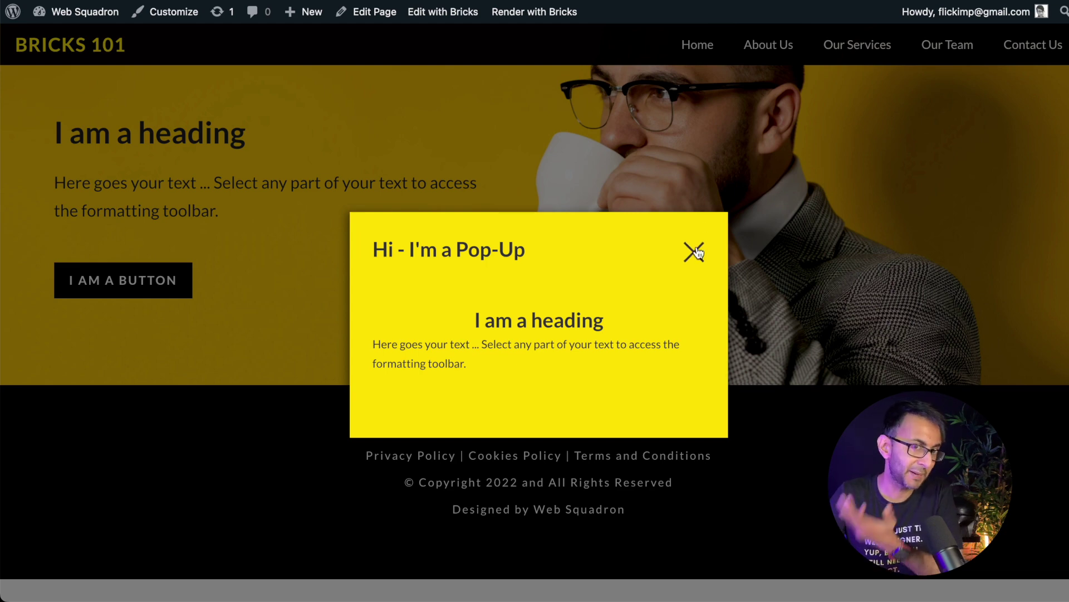
- Close the demo pop-up on the finished site and open the menu in its phone preview
click(696, 252)
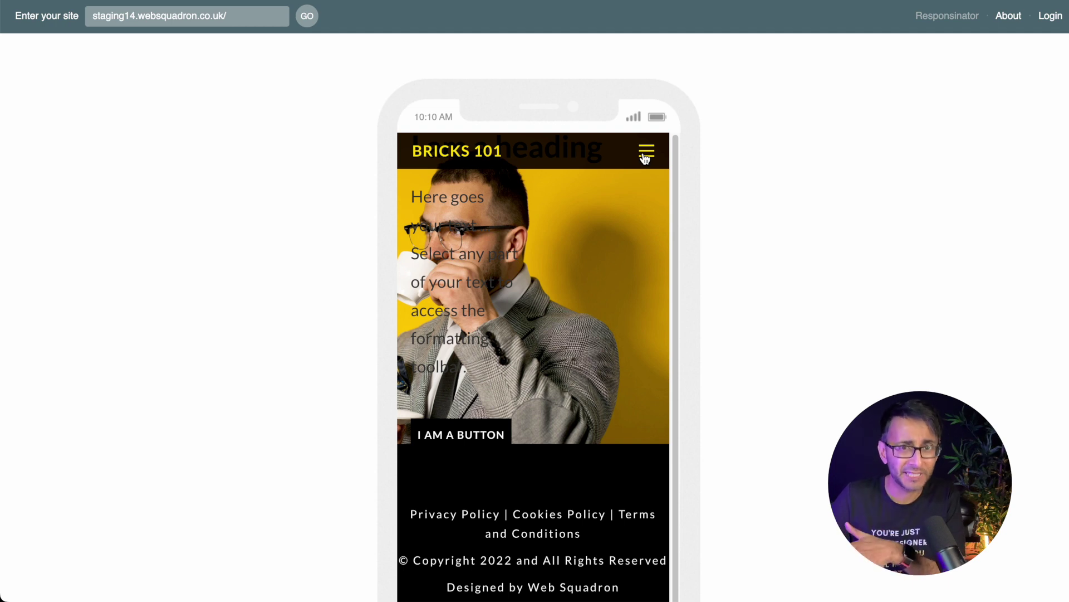
click(645, 158)
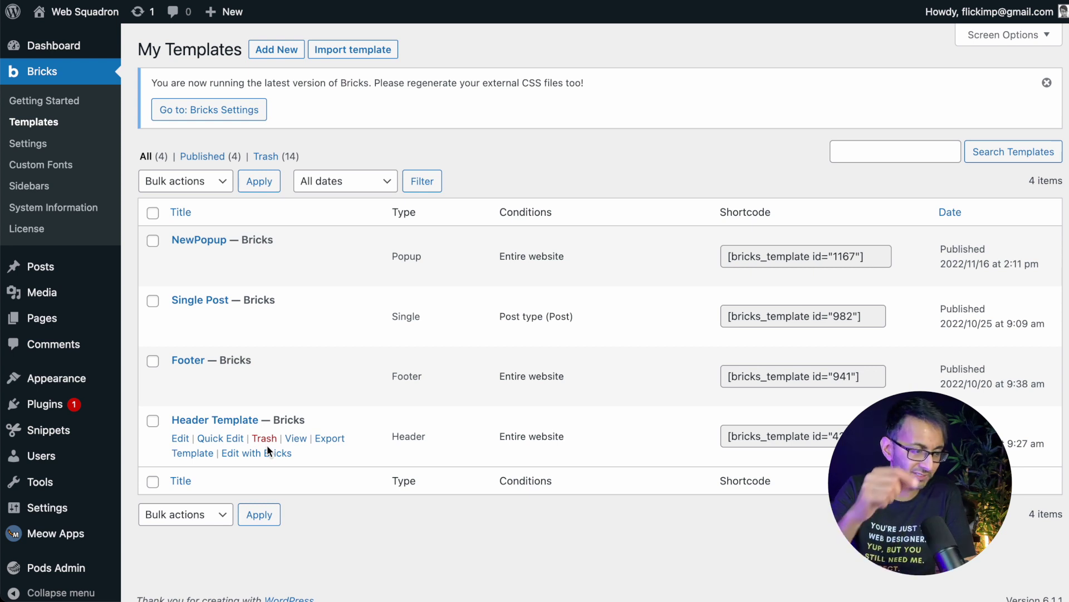
- Create a new Bricks template titled "Offcanvas" with the template type Popup and publish it
click(289, 55)
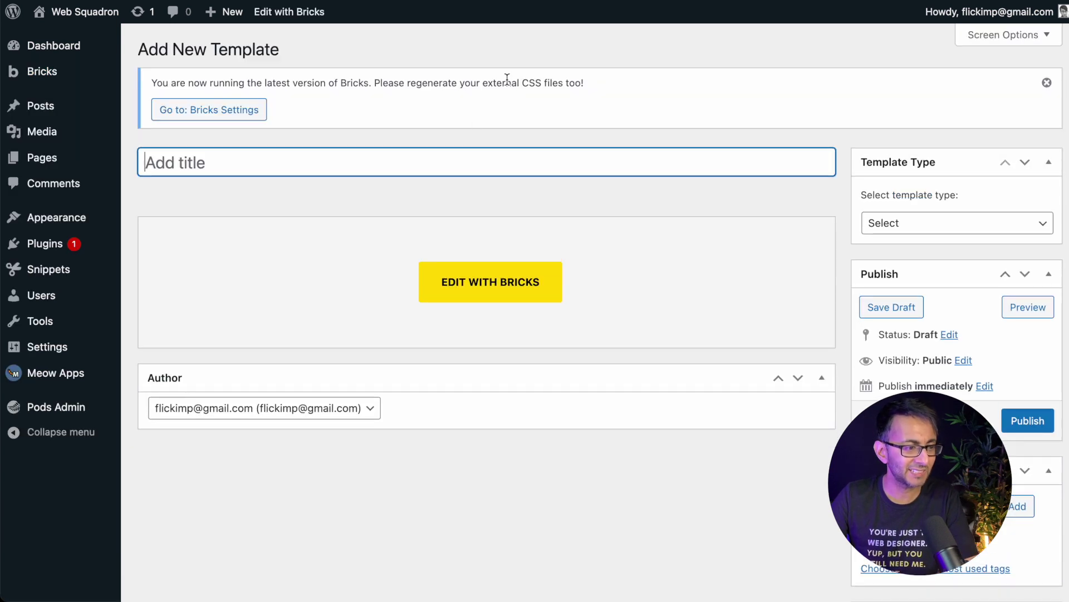
text(Offcanvas)
click(923, 221)
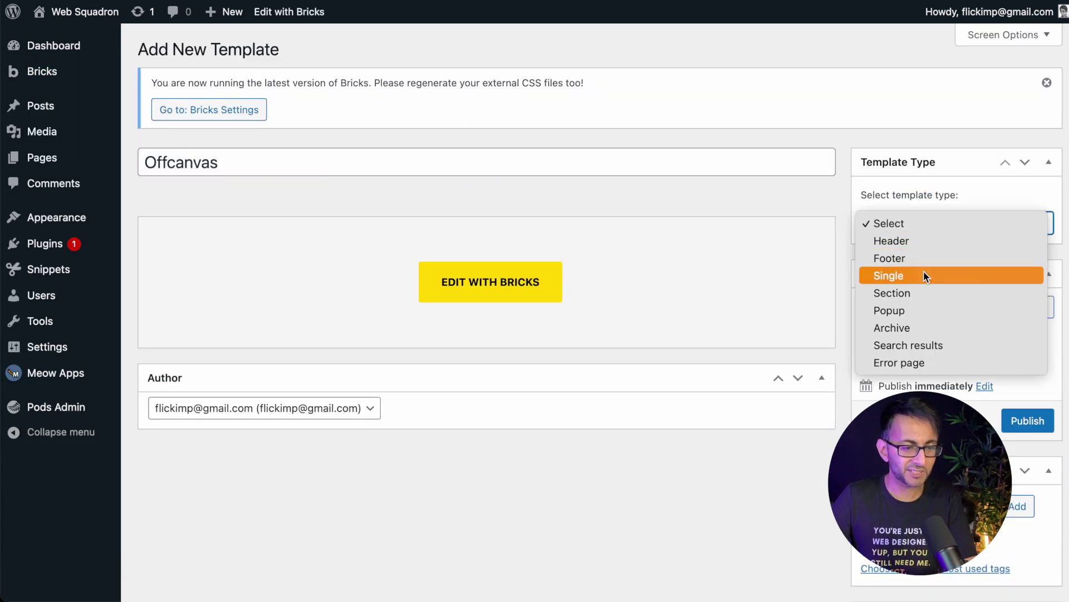
click(921, 310)
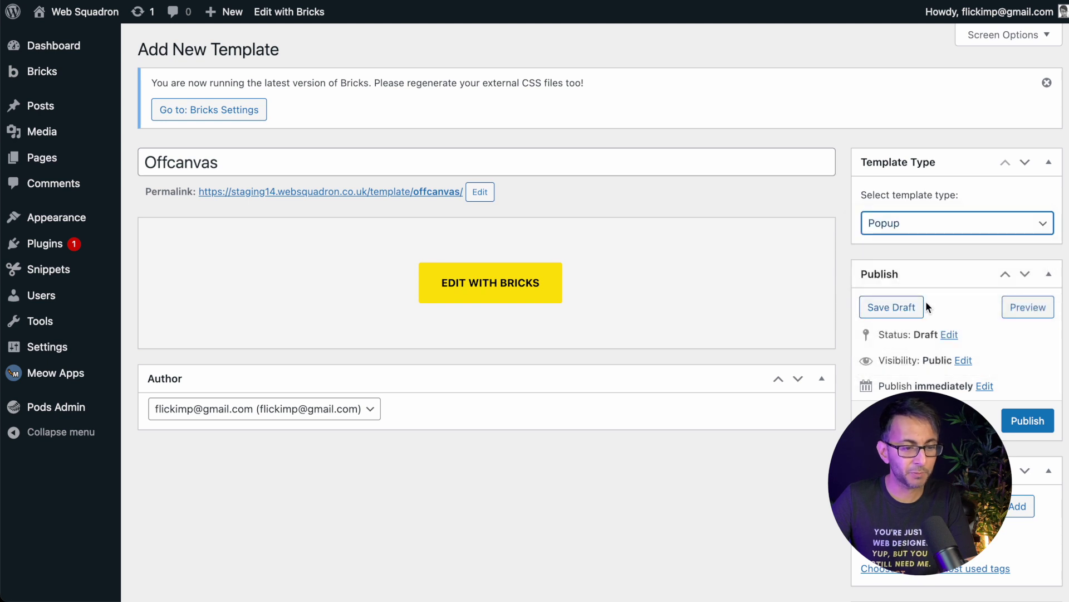
click(1011, 432)
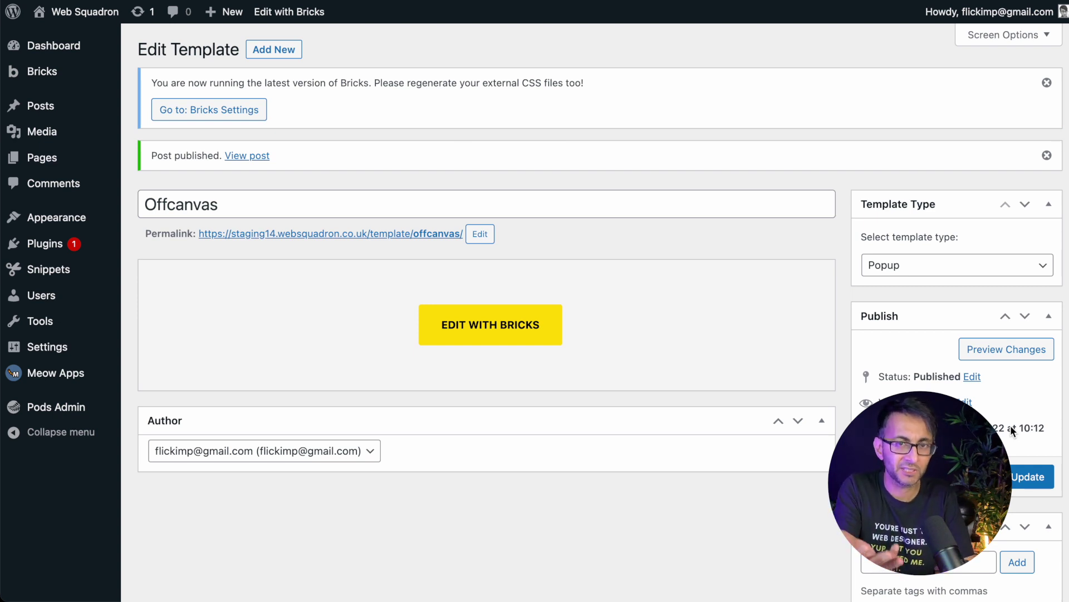
- Open the Offcanvas template in the Bricks builder and align the popup to End on the cross axis and Start on the main axis
scroll(772, 156, down, 1)
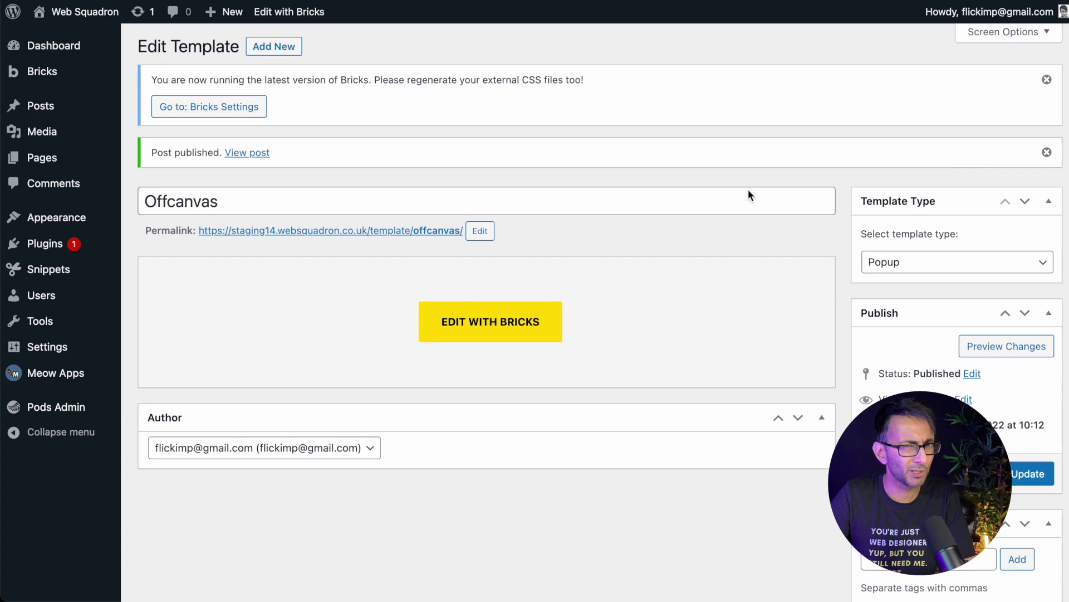
click(461, 324)
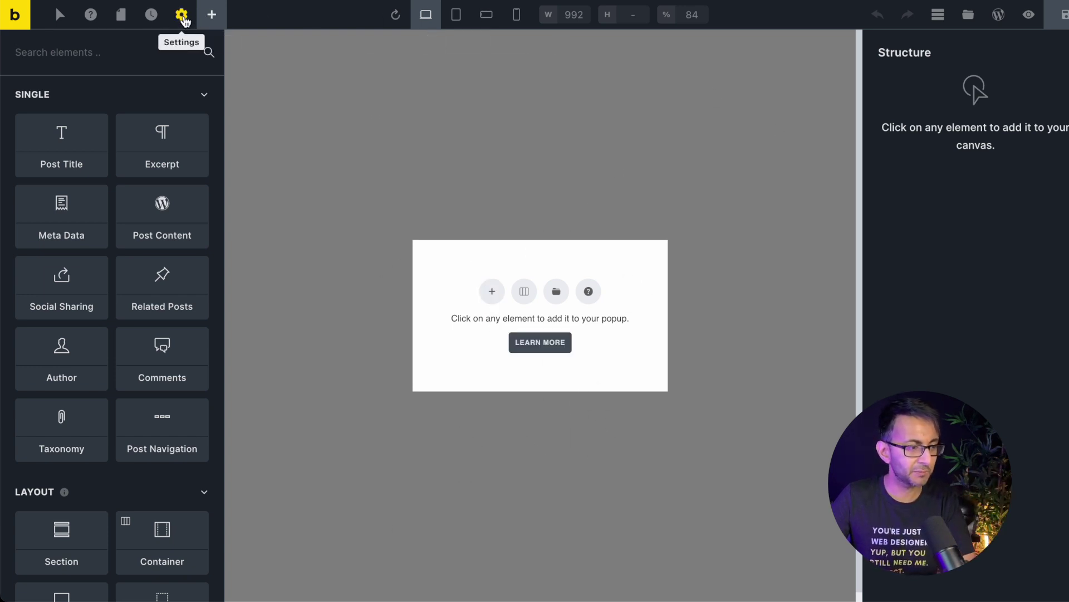
click(183, 17)
click(103, 169)
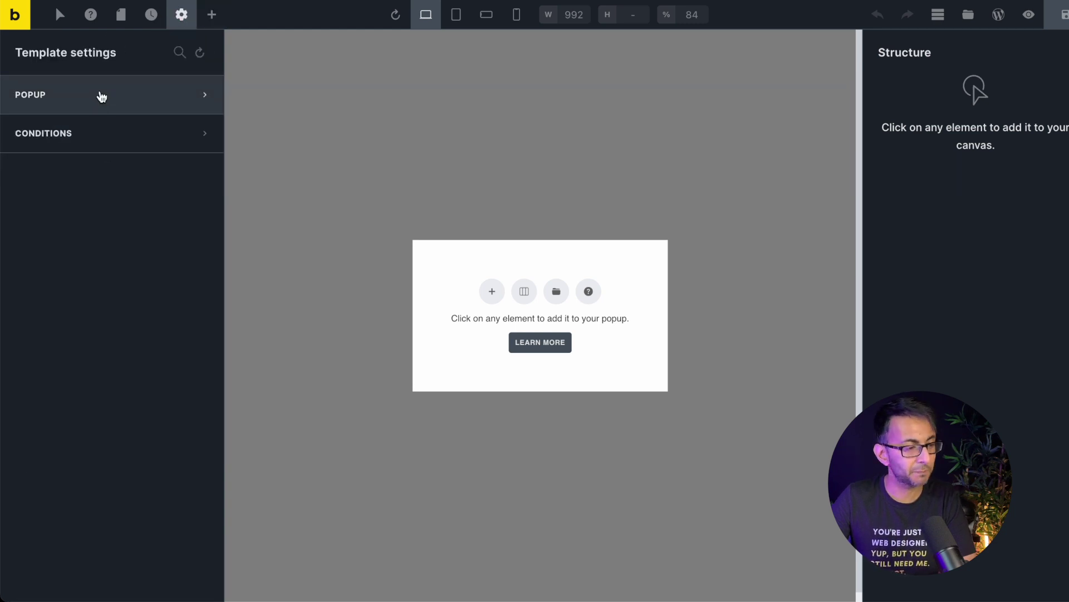
click(102, 96)
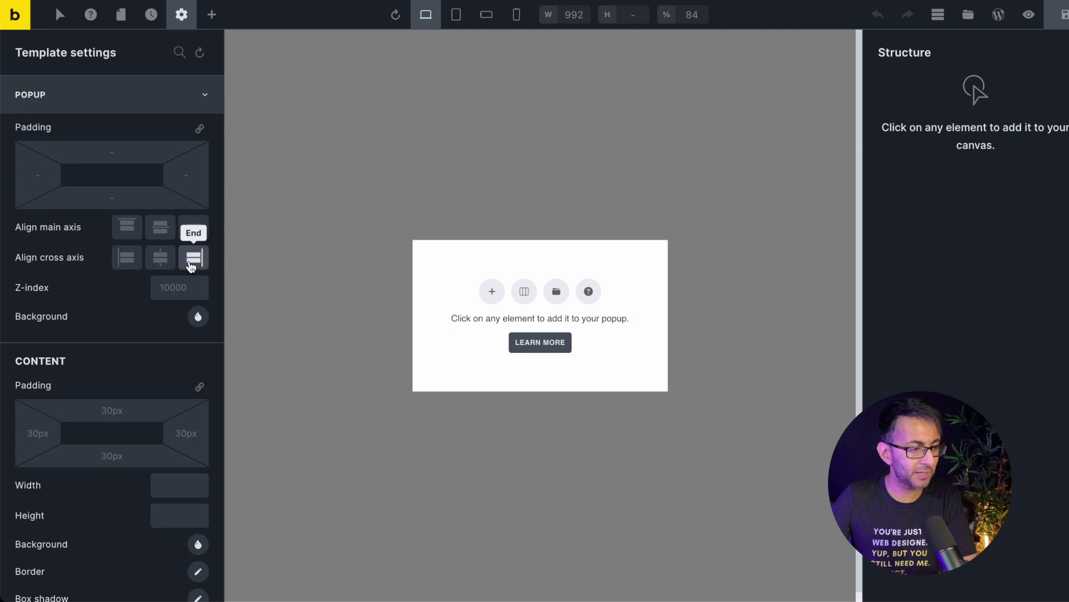
click(194, 260)
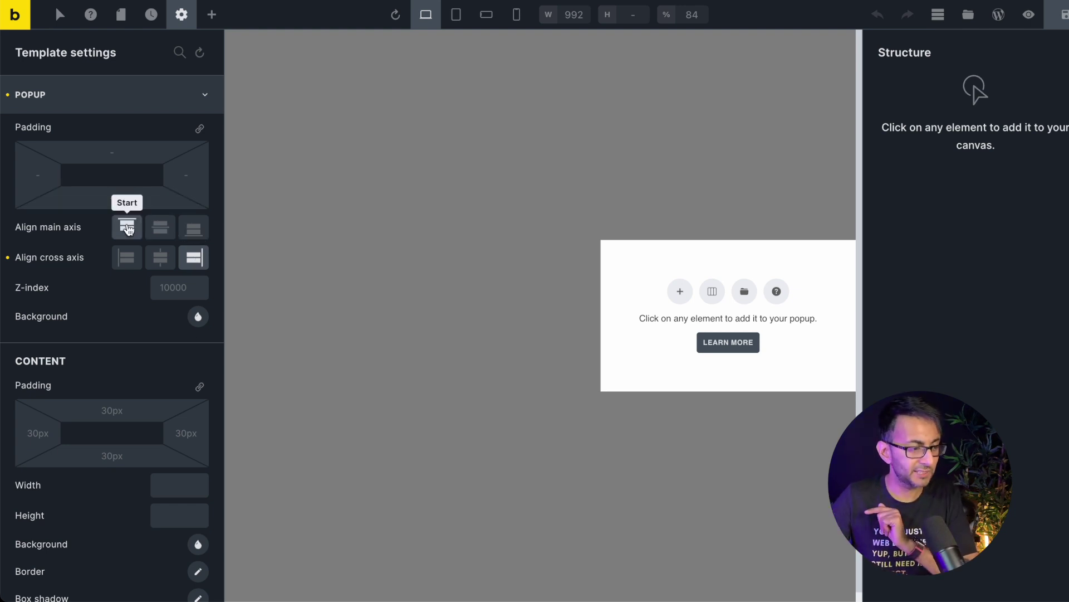
click(127, 227)
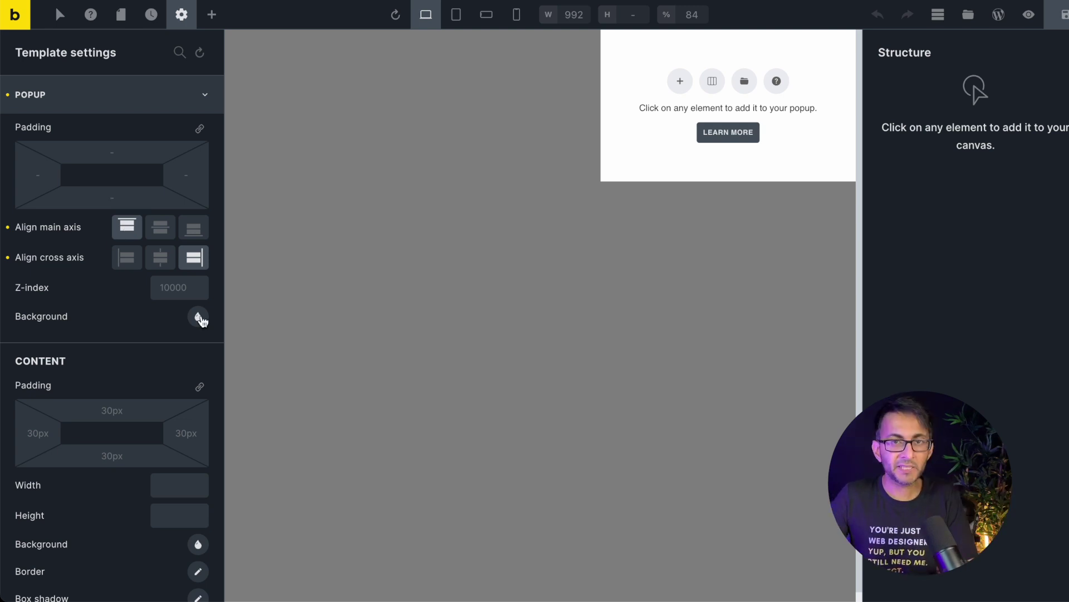
- Give the popup overlay a black background with a transparency of 0.76
click(198, 316)
click(184, 359)
scroll(158, 473, down, 1)
drag(149, 506, 147, 509)
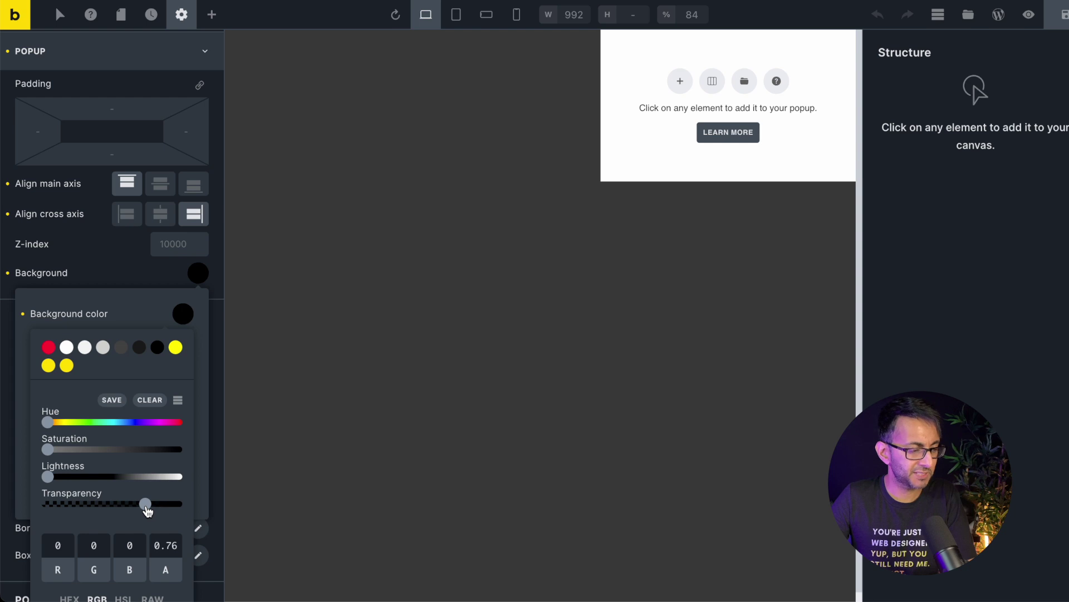
click(118, 281)
- Set the background colour of the popup content to black and save the template
scroll(125, 274, down, 2)
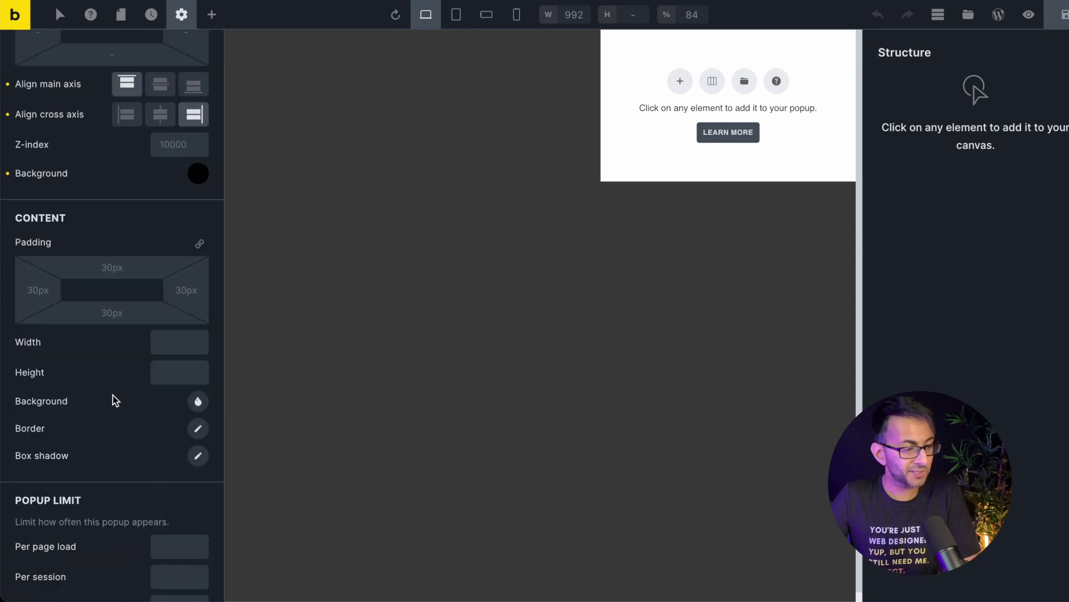
click(198, 402)
click(182, 443)
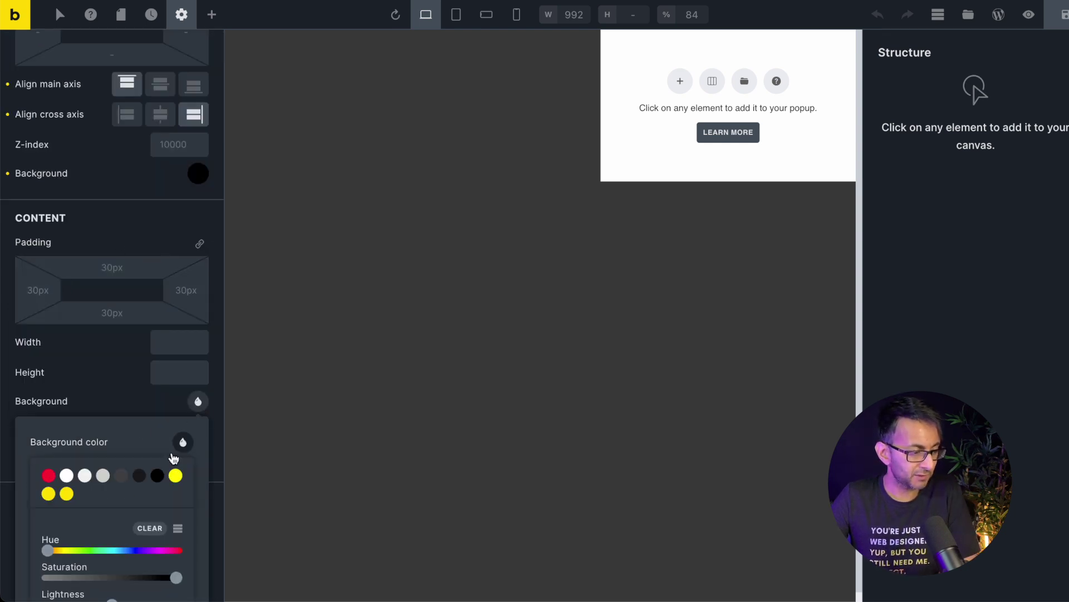
click(158, 478)
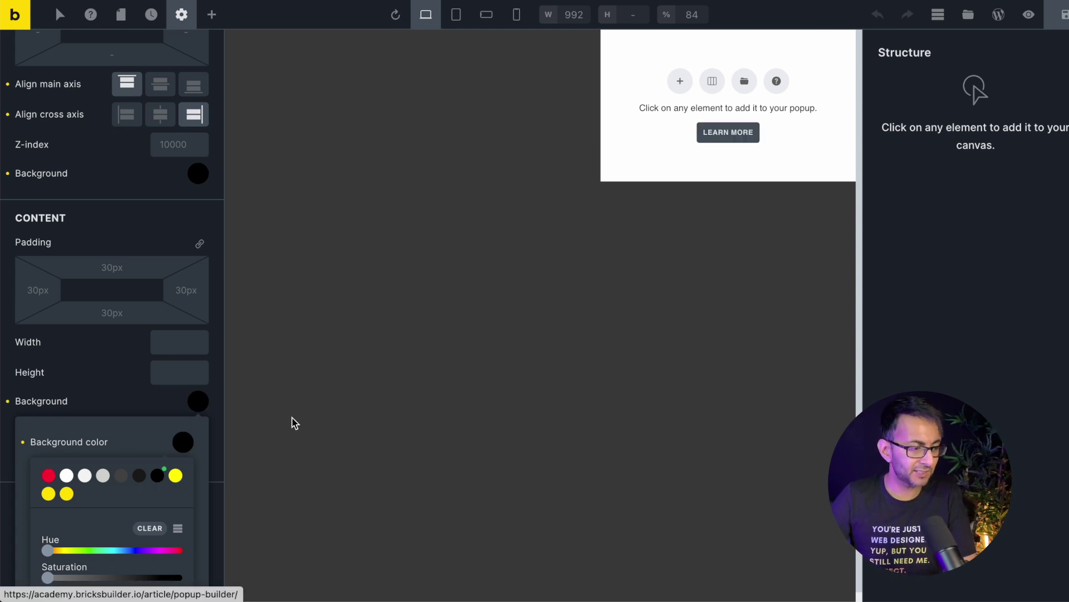
click(127, 400)
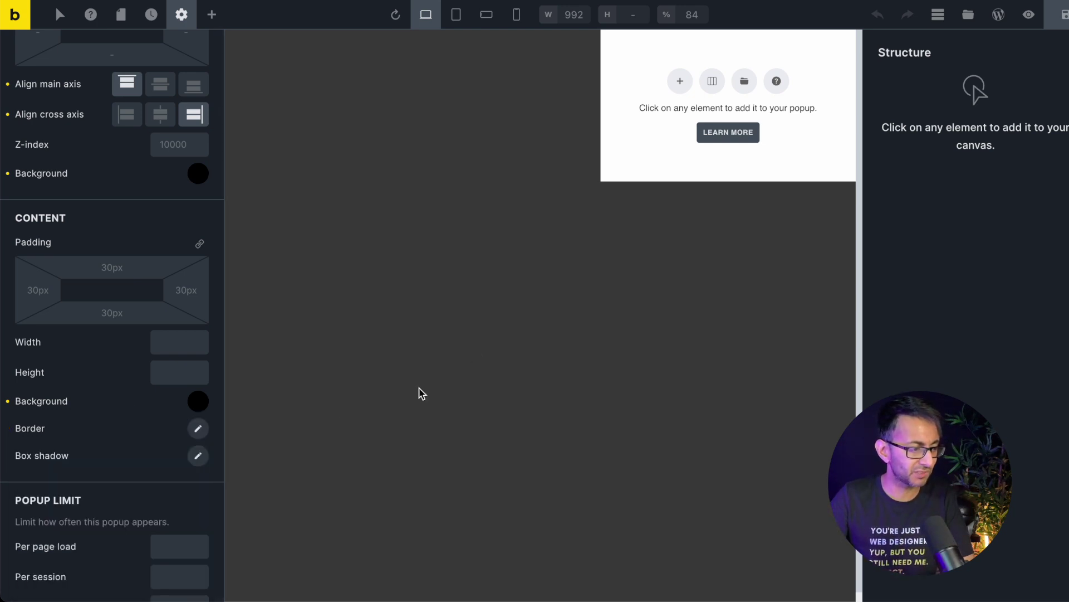
scroll(98, 539, down, 2)
scroll(98, 539, down, 2)
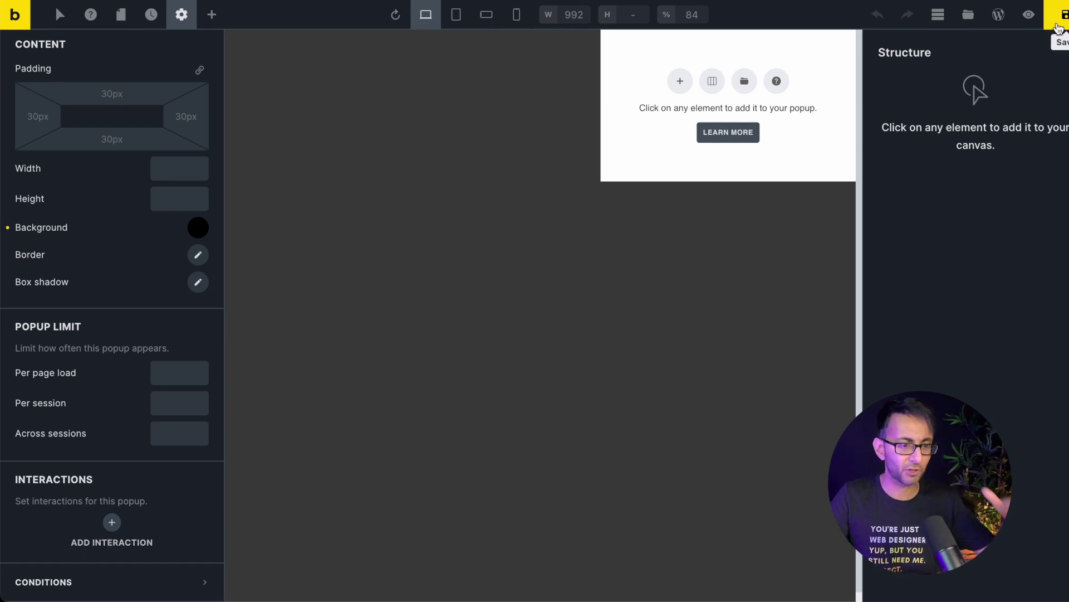
click(1058, 25)
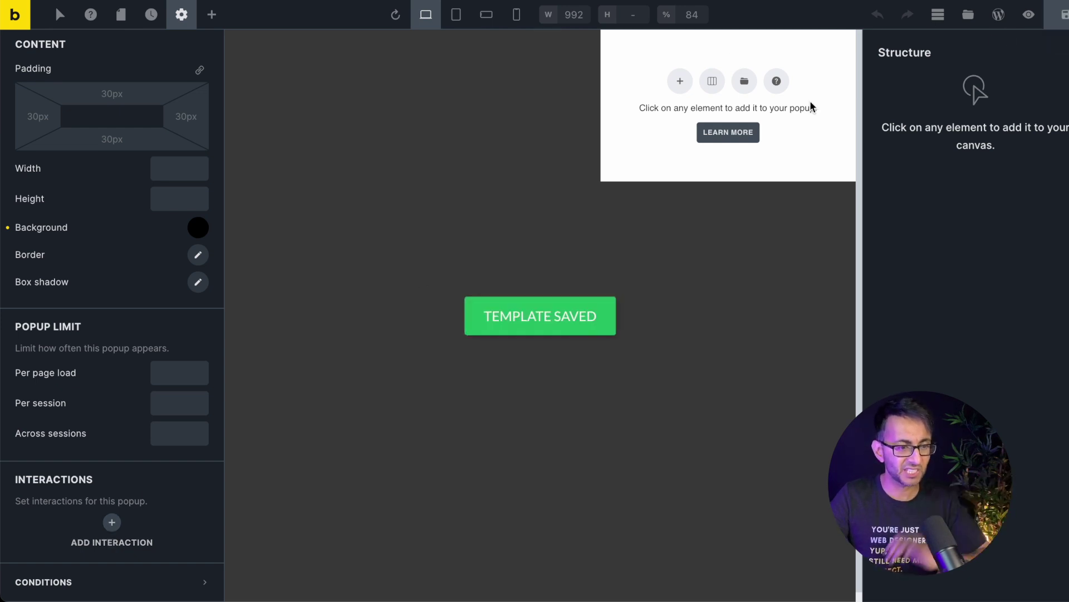
- Add a section whose container holds a Nav Menu, and style the menu text white at font size 24
click(680, 81)
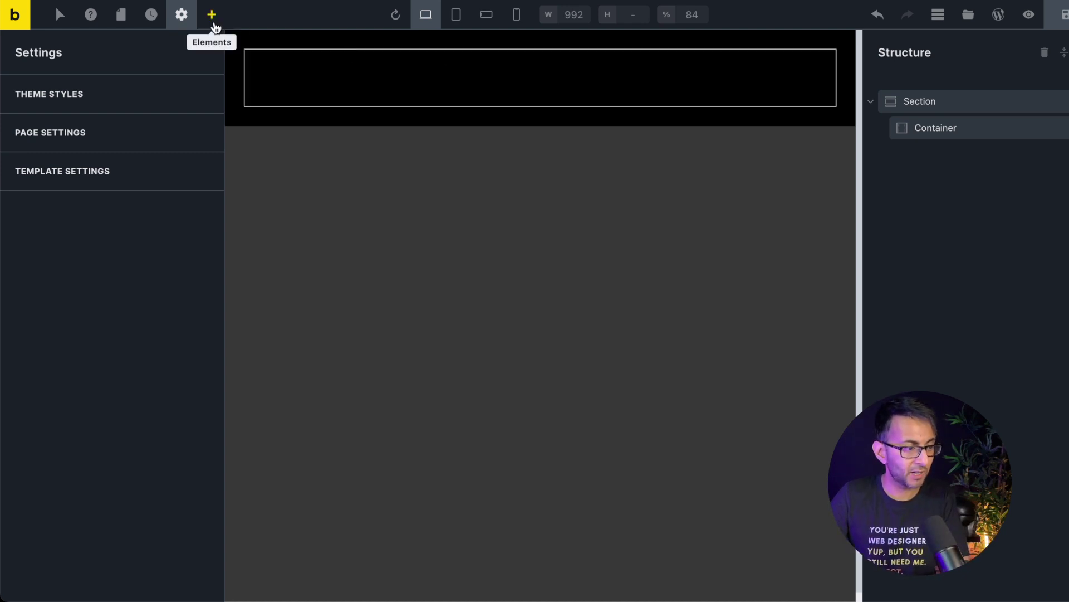
click(210, 15)
text(nav)
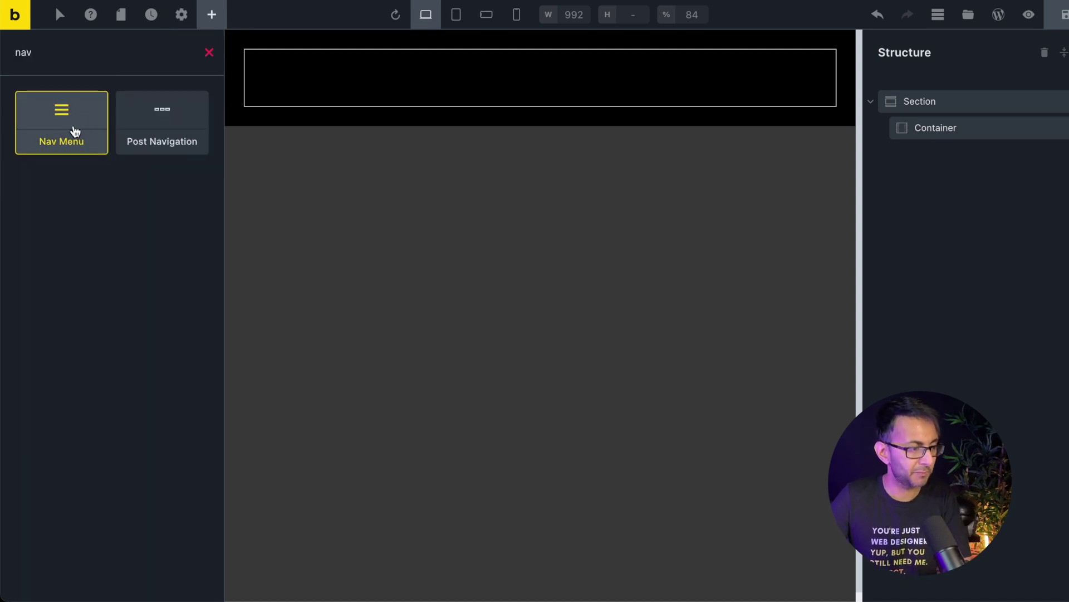
drag(75, 132, 974, 138)
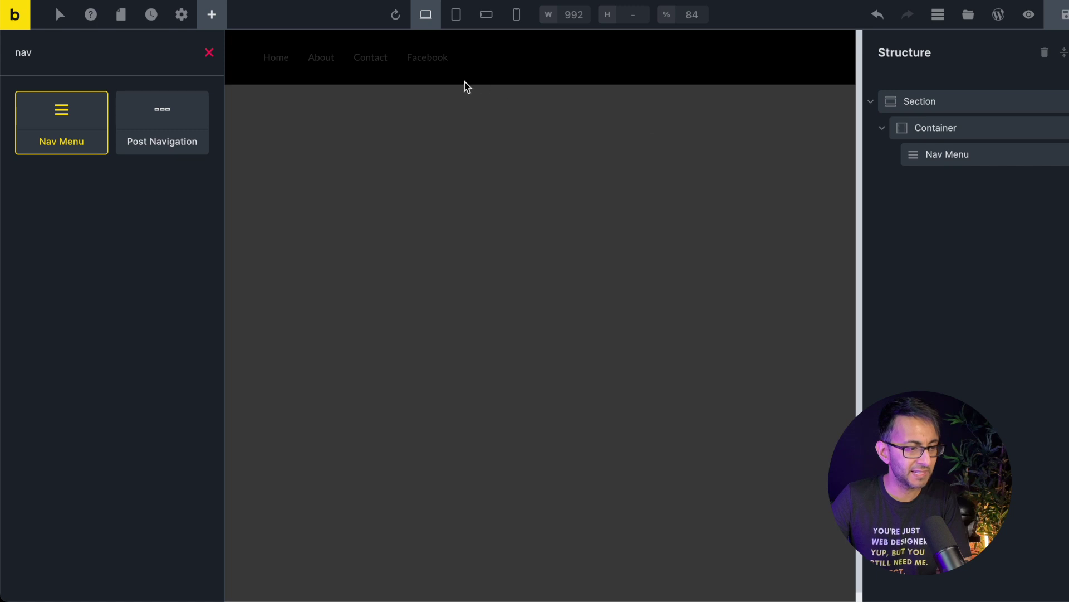
click(185, 283)
text(24)
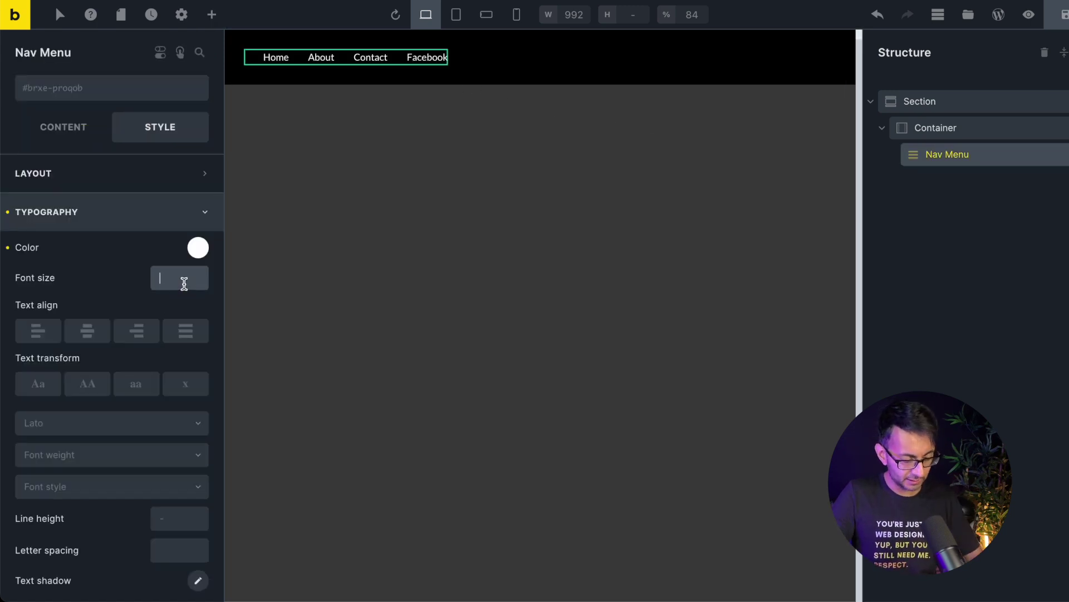
- Set the Nav Menu's alignment to Vertical (column) and its mobile menu toggle to Never
click(167, 134)
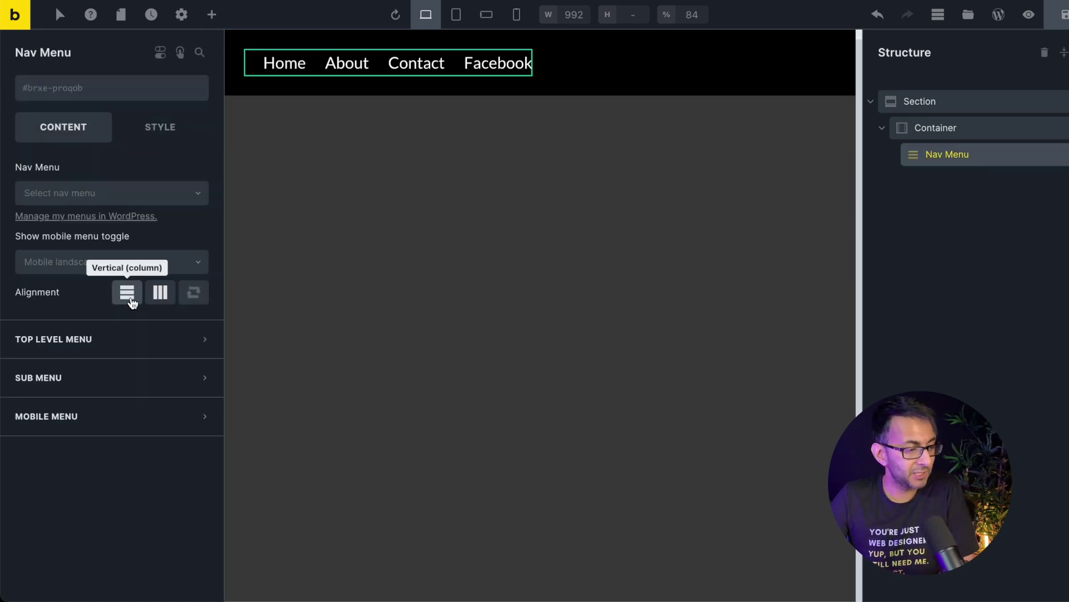
click(133, 301)
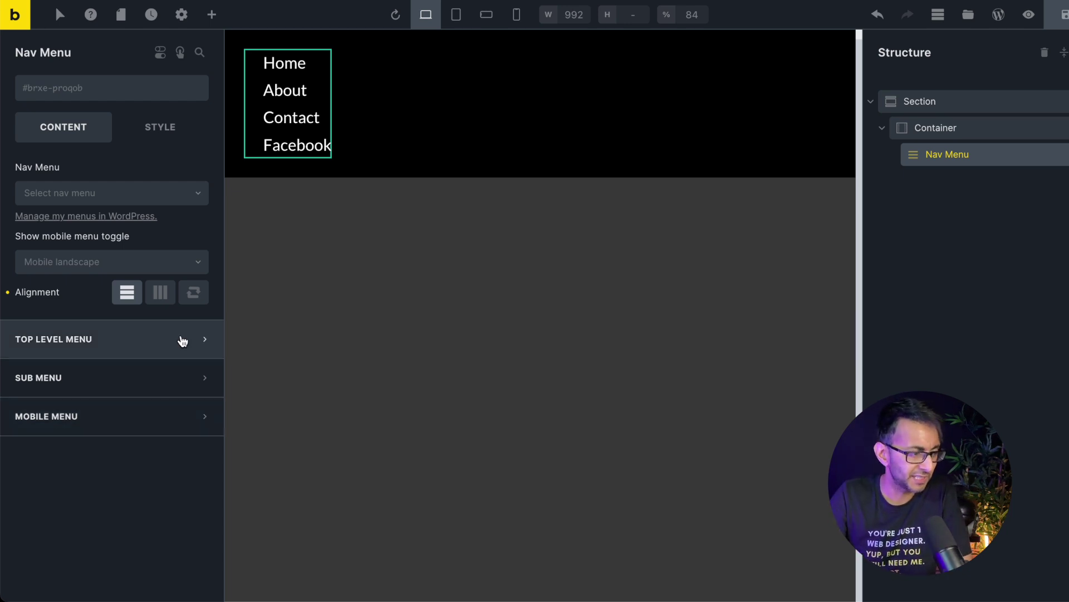
click(198, 265)
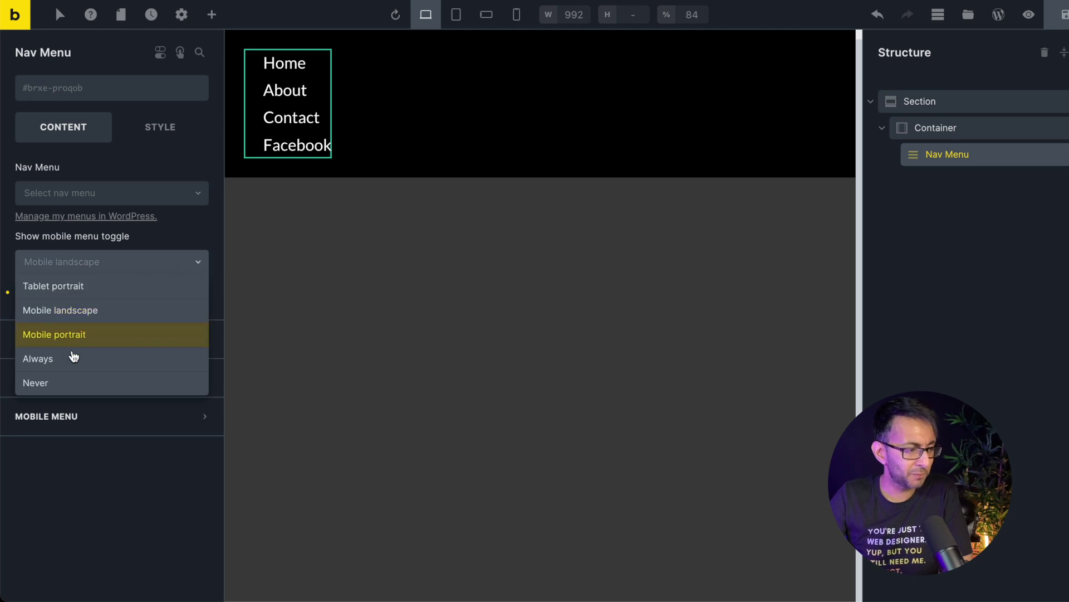
click(67, 381)
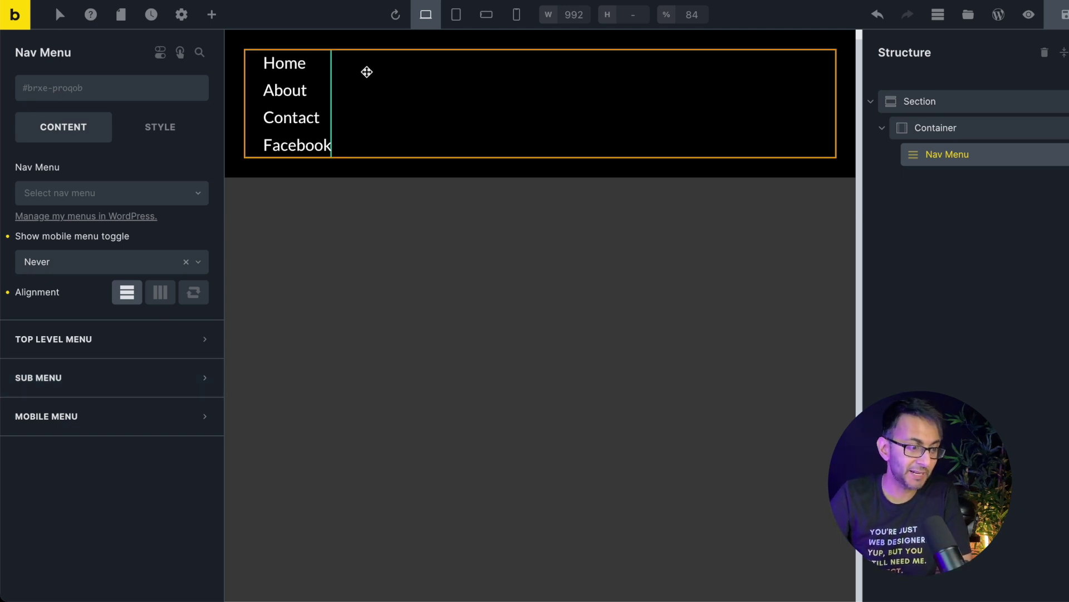
- Set the Nav Menu's font size to 2.5rem for the mobile portrait breakpoint
click(180, 127)
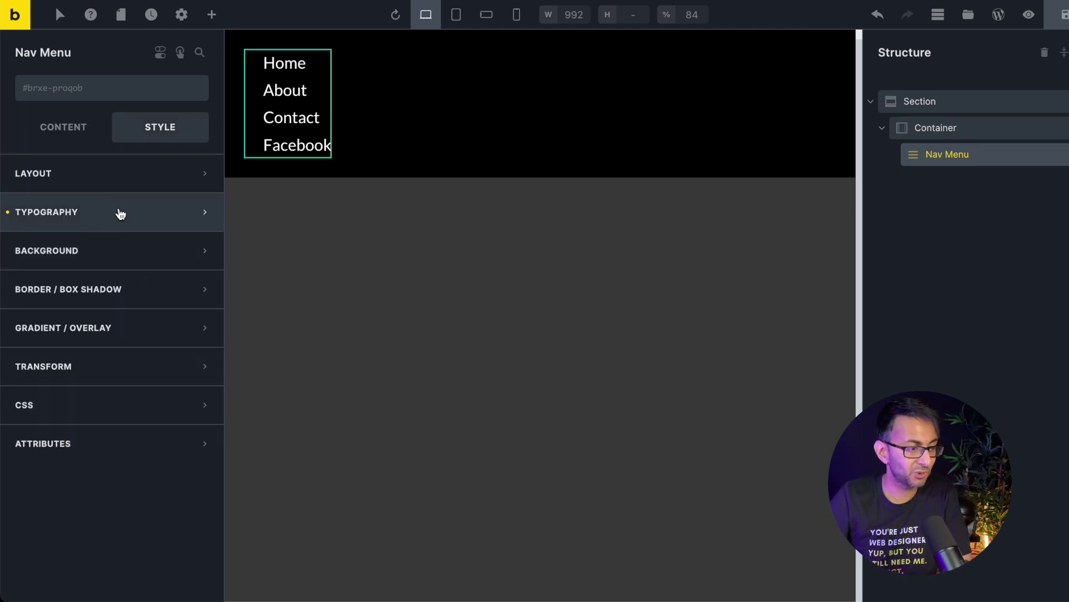
click(512, 20)
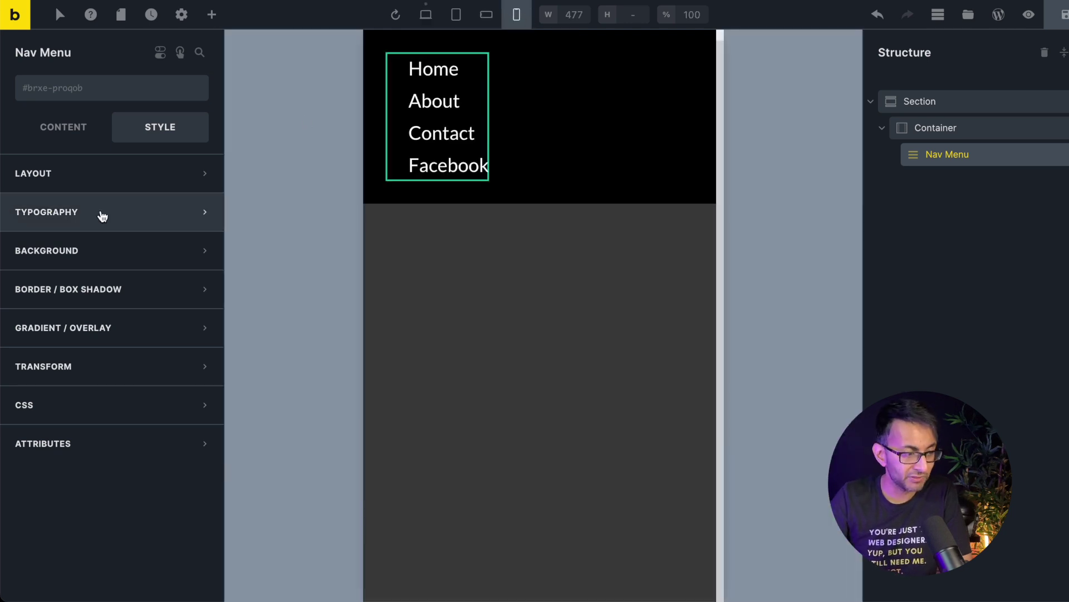
click(125, 211)
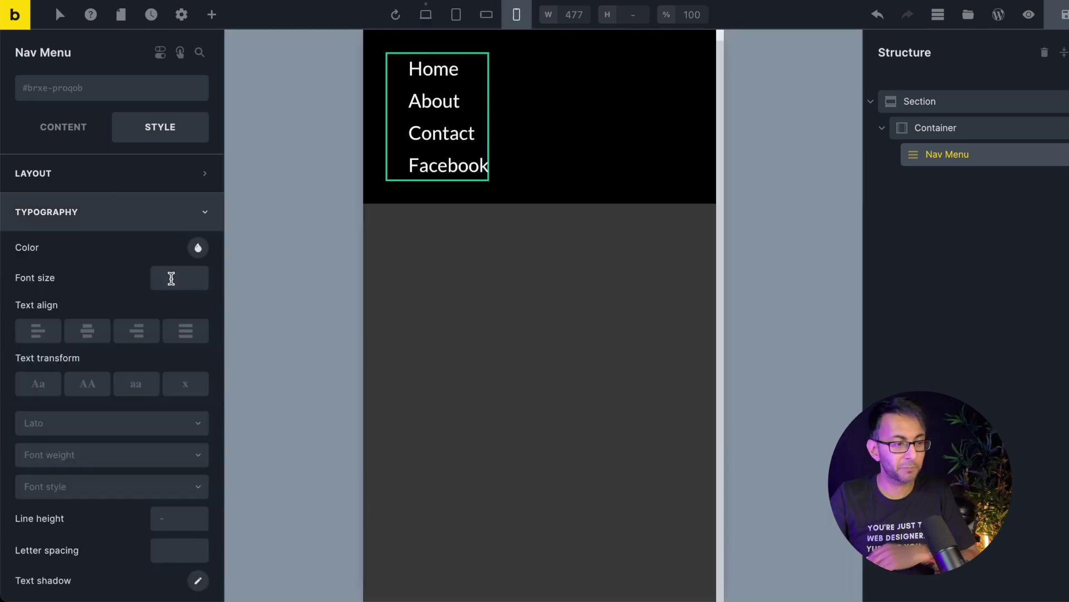
click(171, 278)
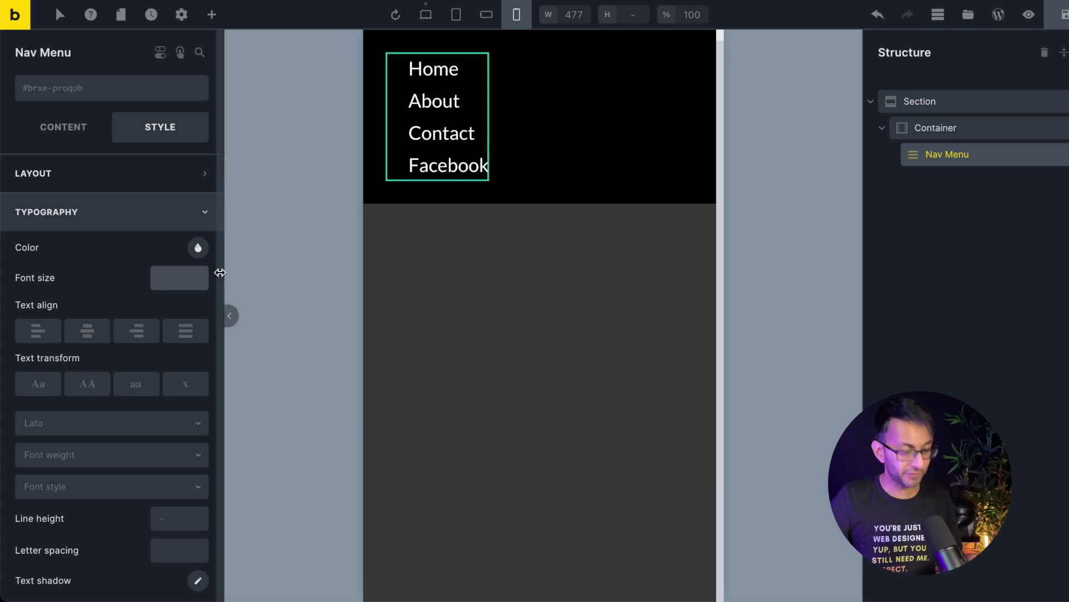
text(2rem)
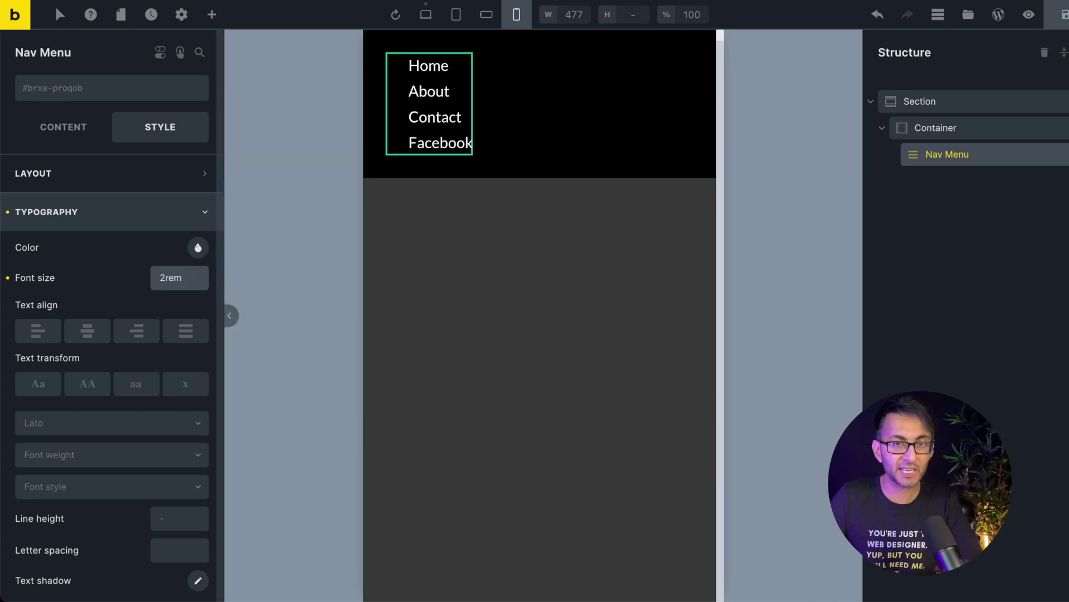
key(BackSpace)
key(BackSpace)
key(BackSpace)
text(.5rem)
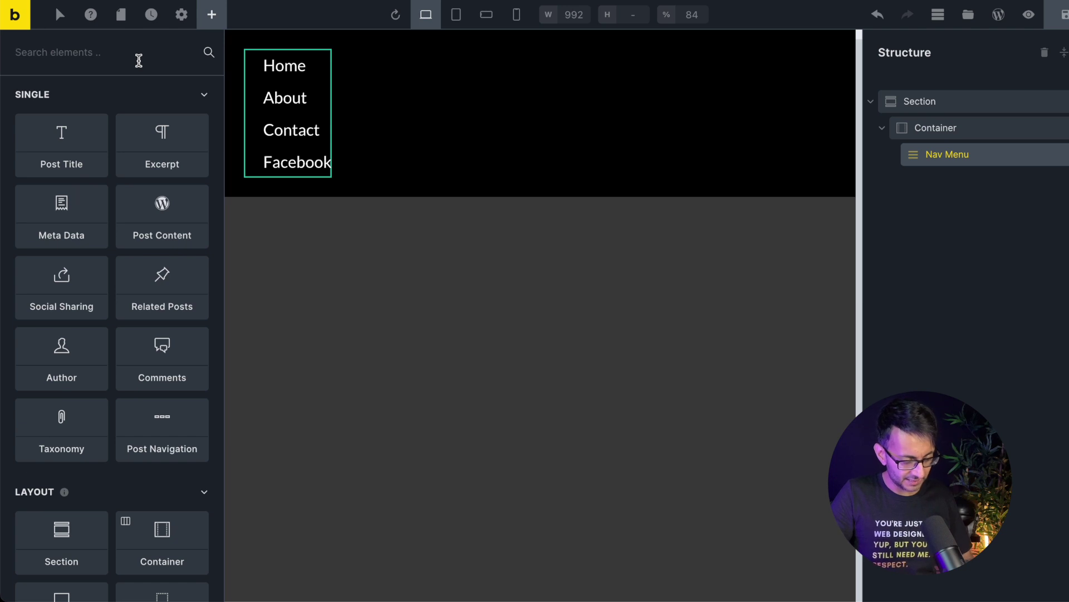
- Add a Basic Text element below the Nav Menu and set the container's row gap to 25px
text(bas)
drag(72, 134, 986, 174)
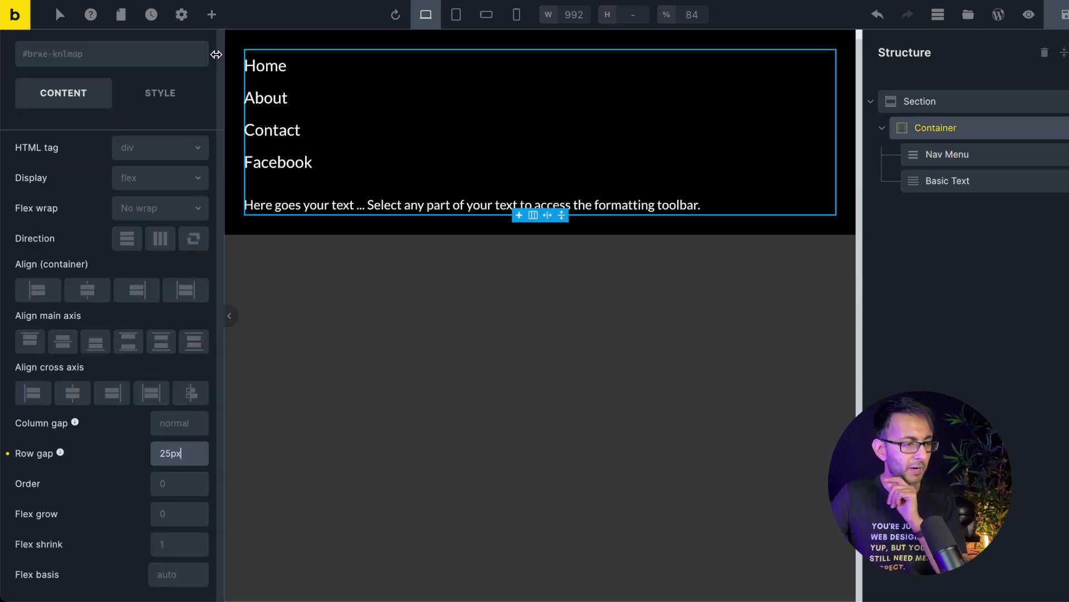
- Insert a Divider between the Nav Menu and the Basic Text element
click(211, 14)
text(div)
click(162, 120)
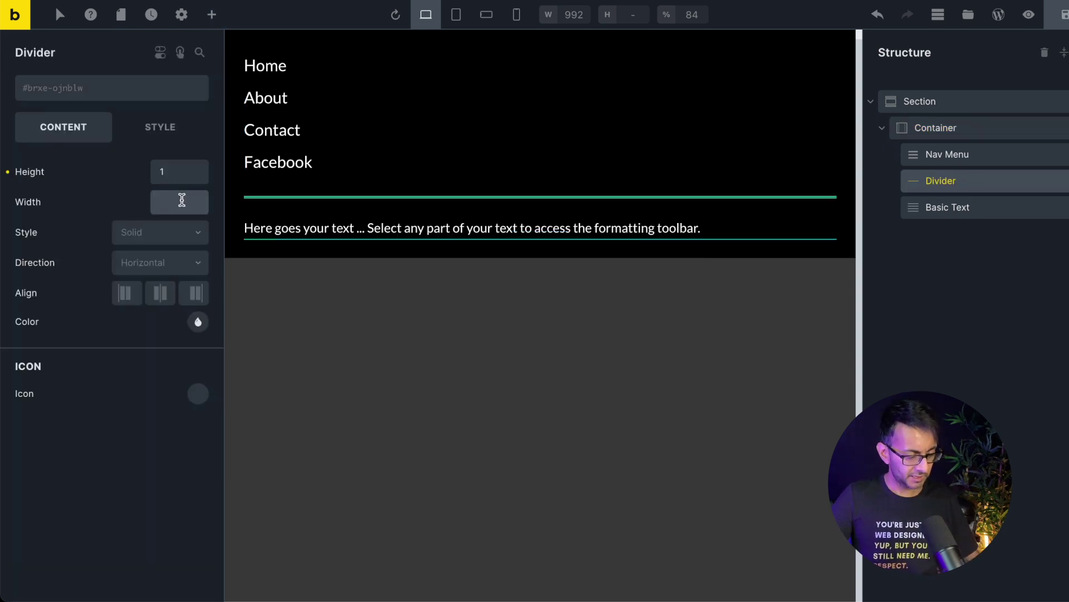
- Set the Divider's width to 75%, its alignment to Start and its color to #ffde59
click(181, 200)
text(75%)
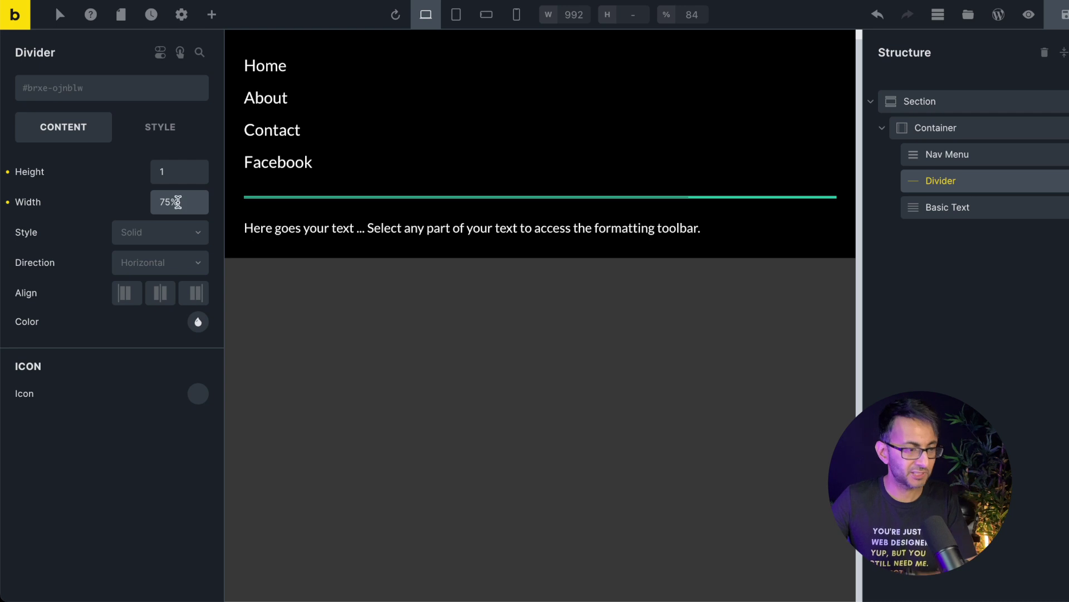
click(175, 235)
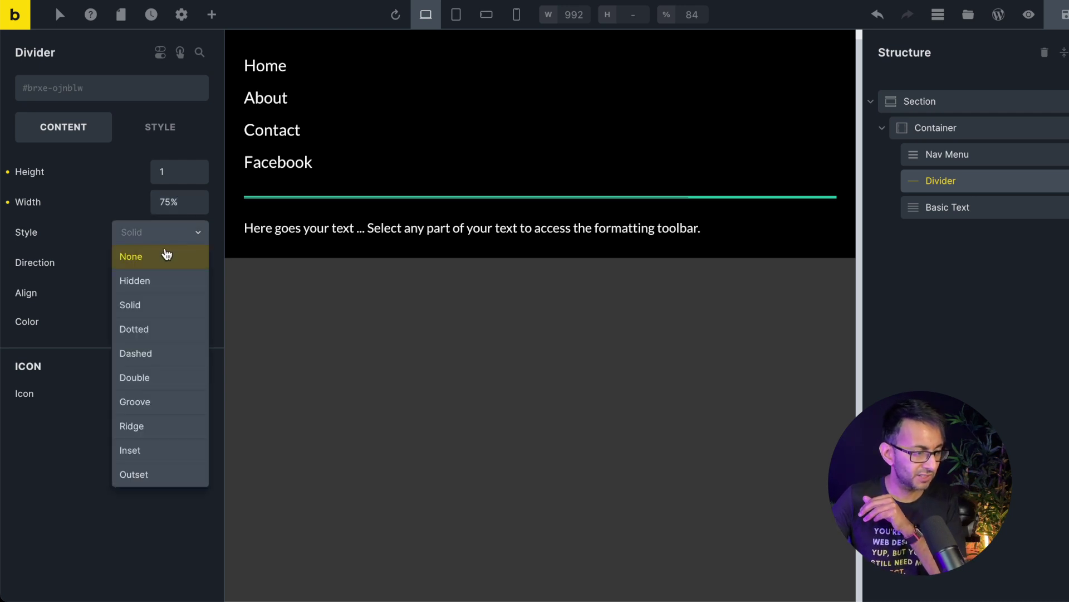
click(159, 234)
click(138, 296)
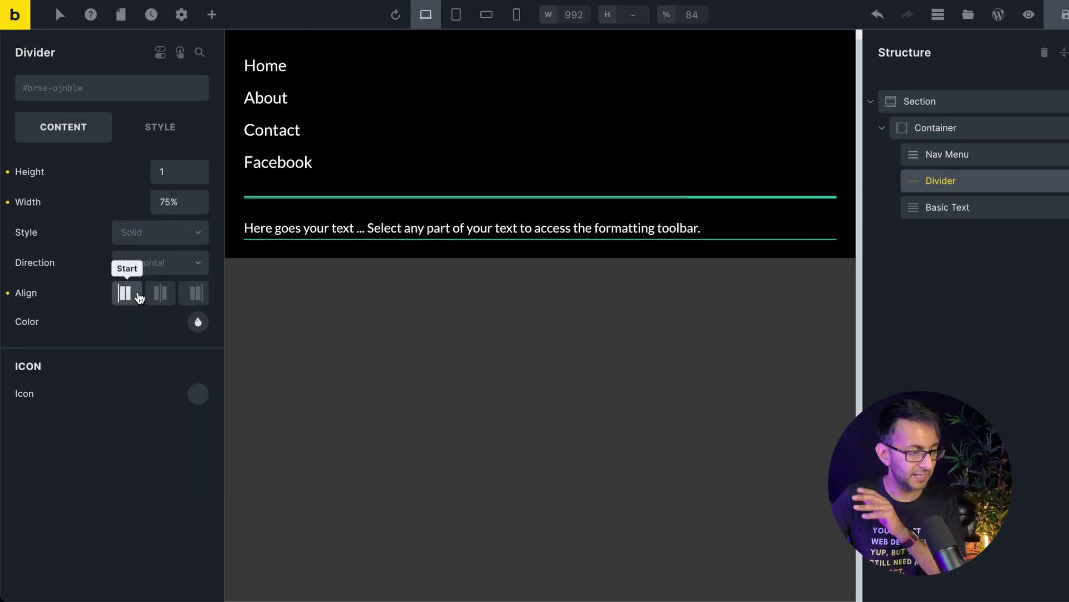
click(199, 326)
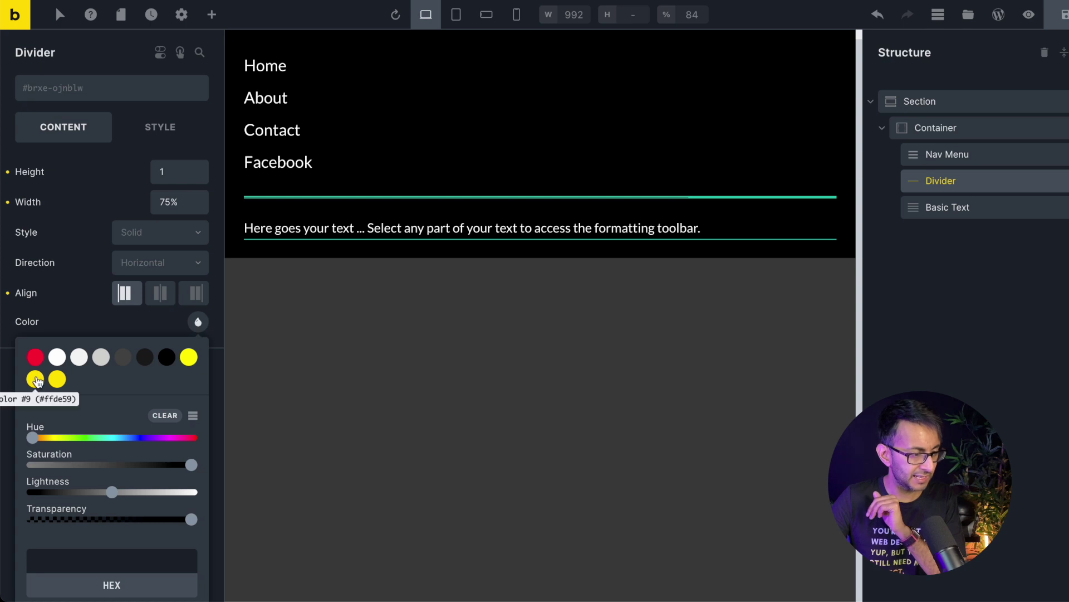
click(35, 378)
- Try adding a Social Sharing element below the Basic Text, and delete it from the structure
click(211, 15)
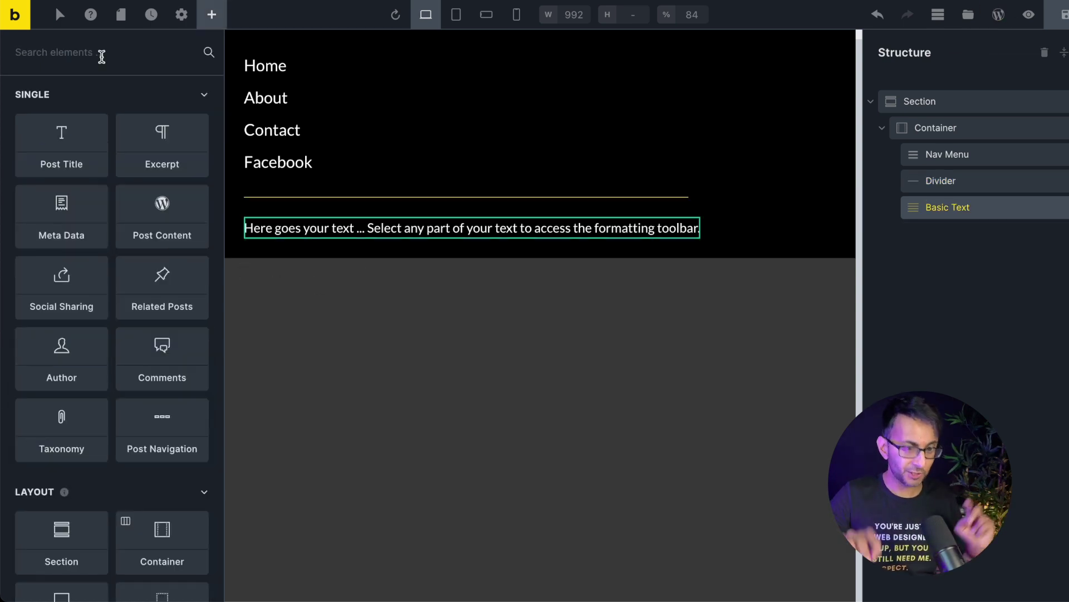
text(social)
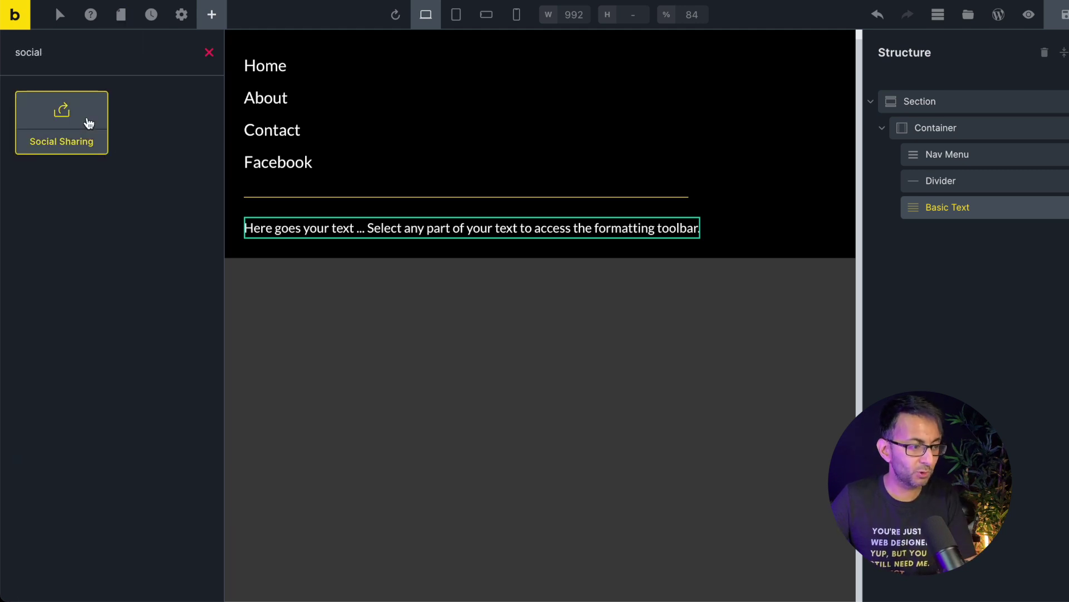
drag(95, 114, 485, 222)
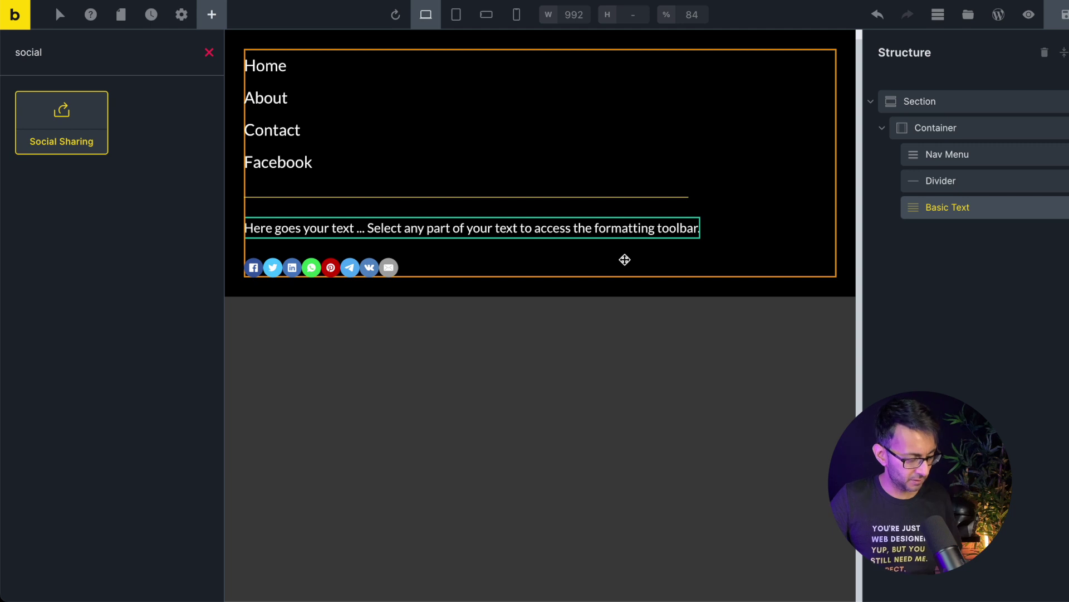
drag(625, 260, 626, 262)
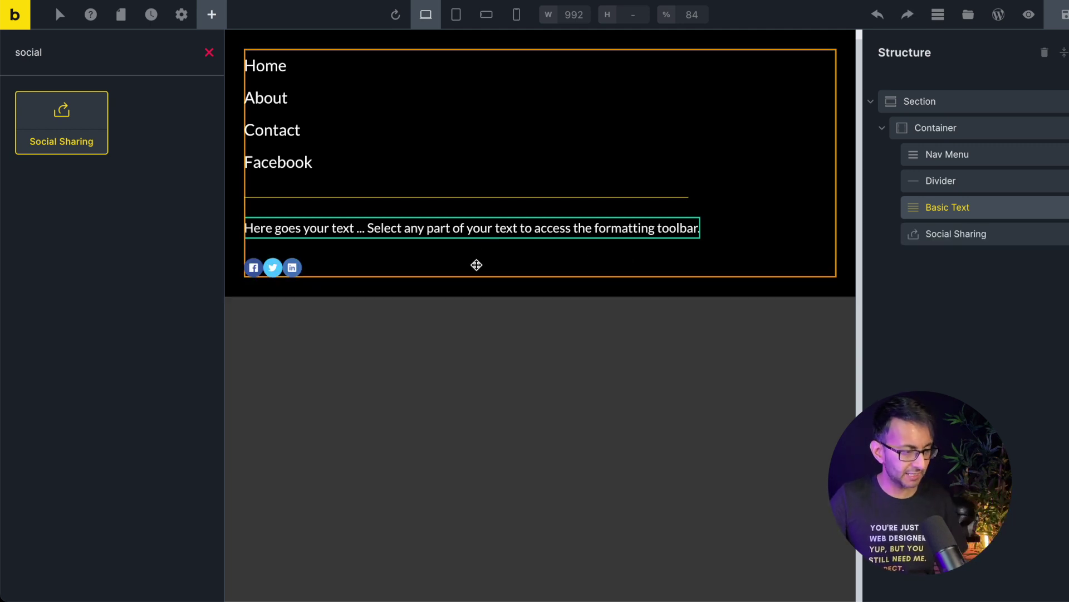
mouse_move(986, 230)
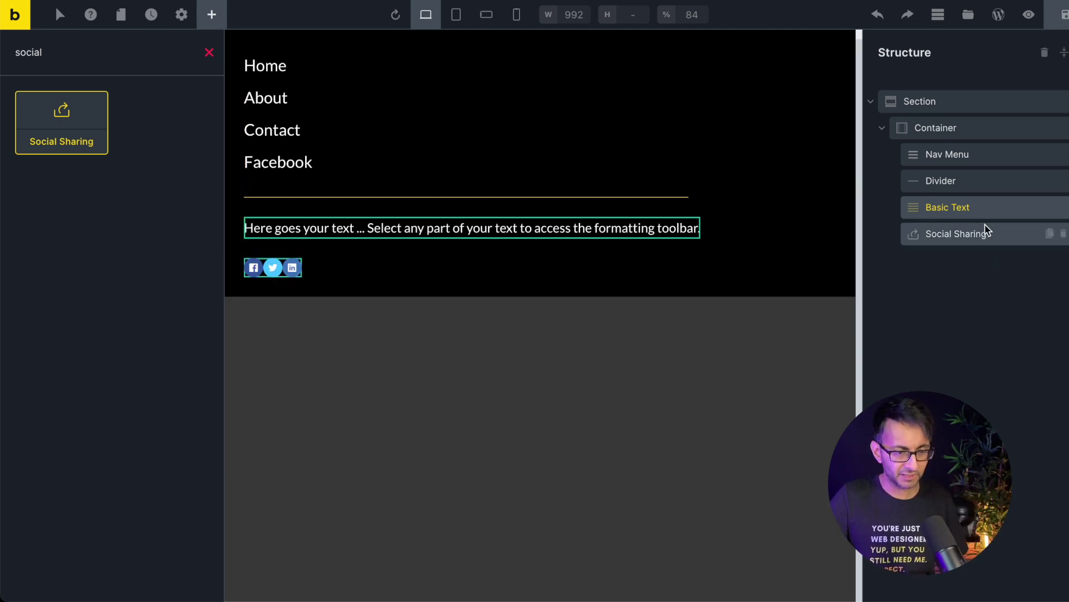
click(1063, 234)
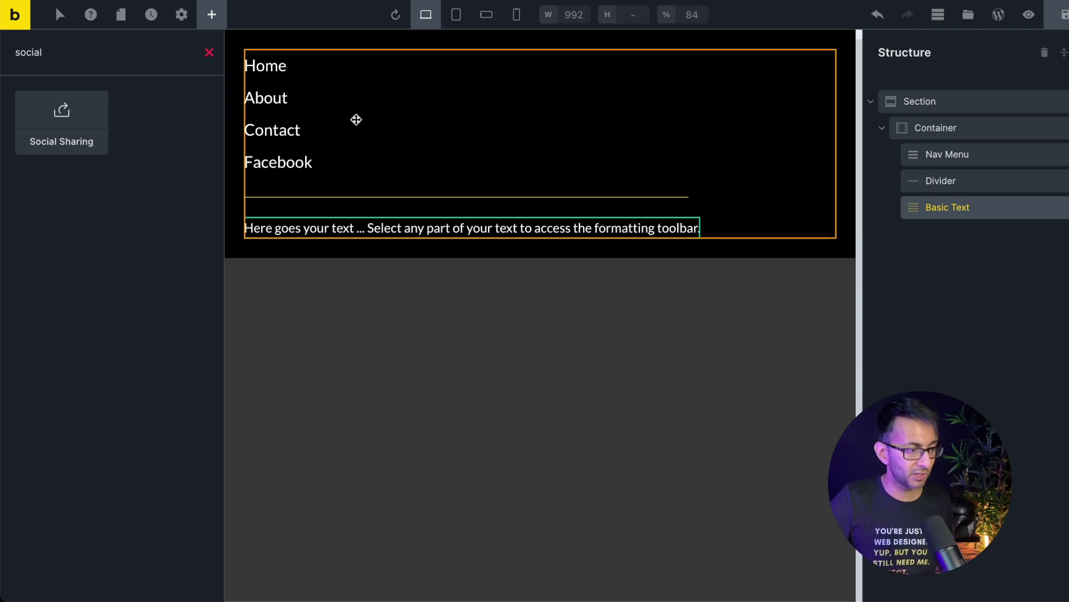
- Add an Icon List element to the container, directly below the Basic Text
click(210, 53)
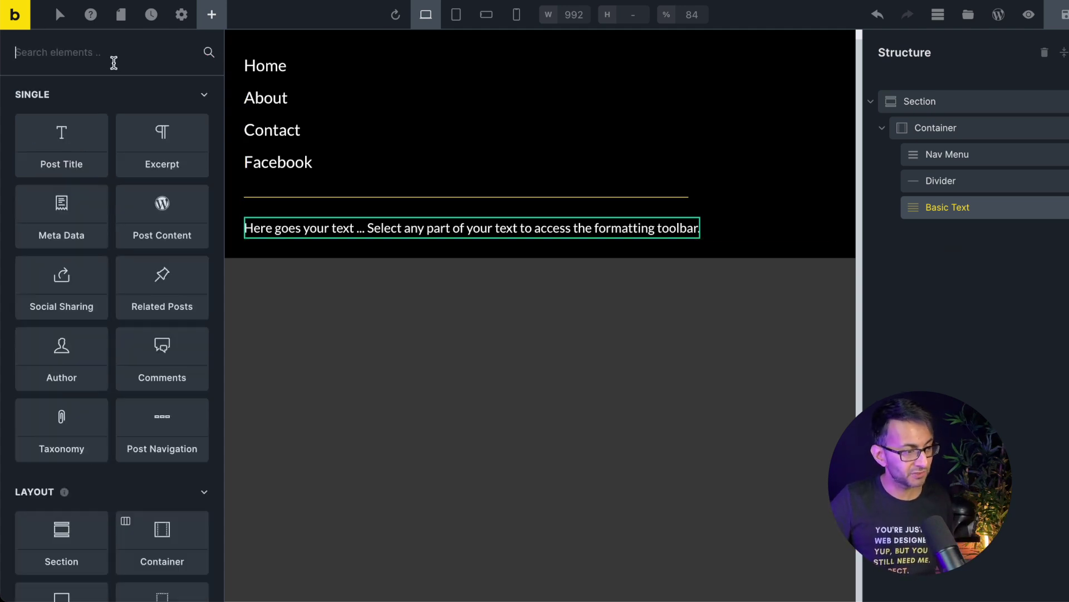
click(113, 63)
text(ico)
drag(61, 184, 989, 221)
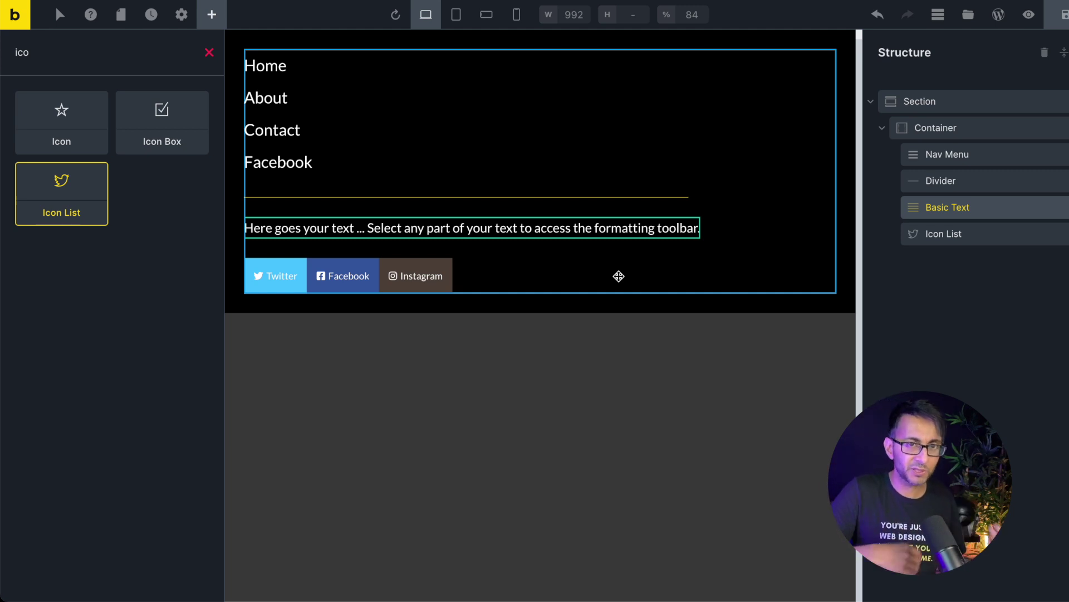
- Set the spacing between the Icon List's items to 20
click(1002, 234)
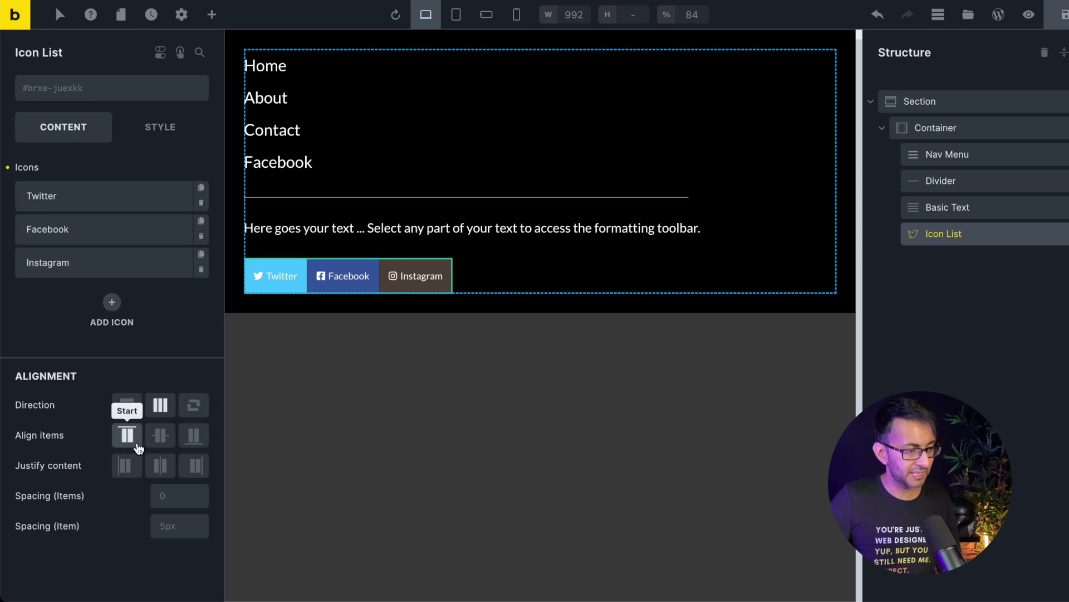
click(173, 497)
text(20)
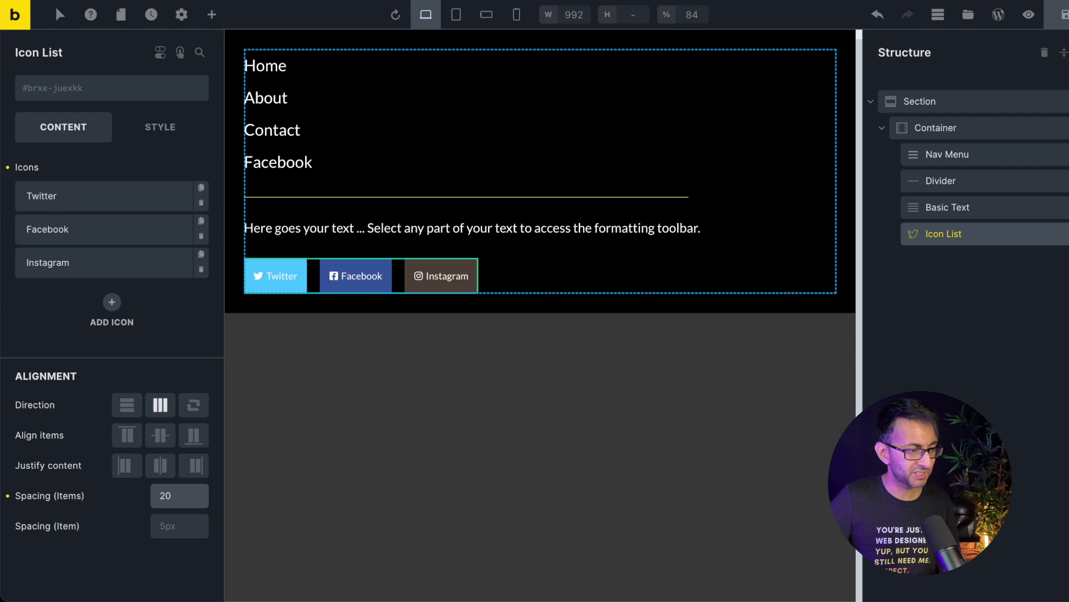
- Remove the labels of the Twitter, Facebook and Instagram icons and set each icon's background to #ffde59
click(160, 127)
click(61, 131)
click(60, 195)
key(BackSpace)
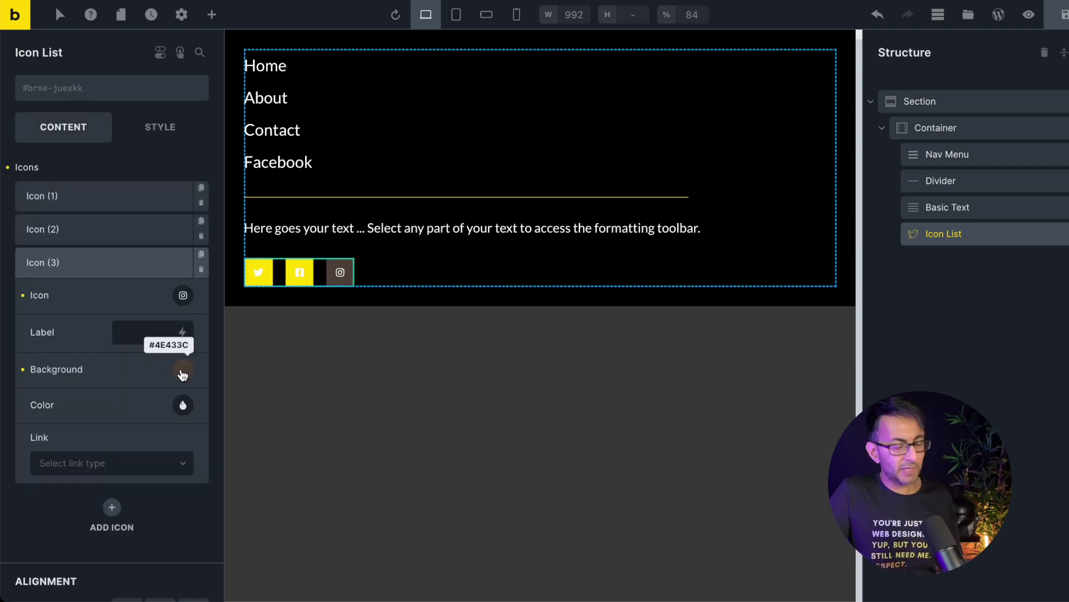
click(183, 370)
click(49, 421)
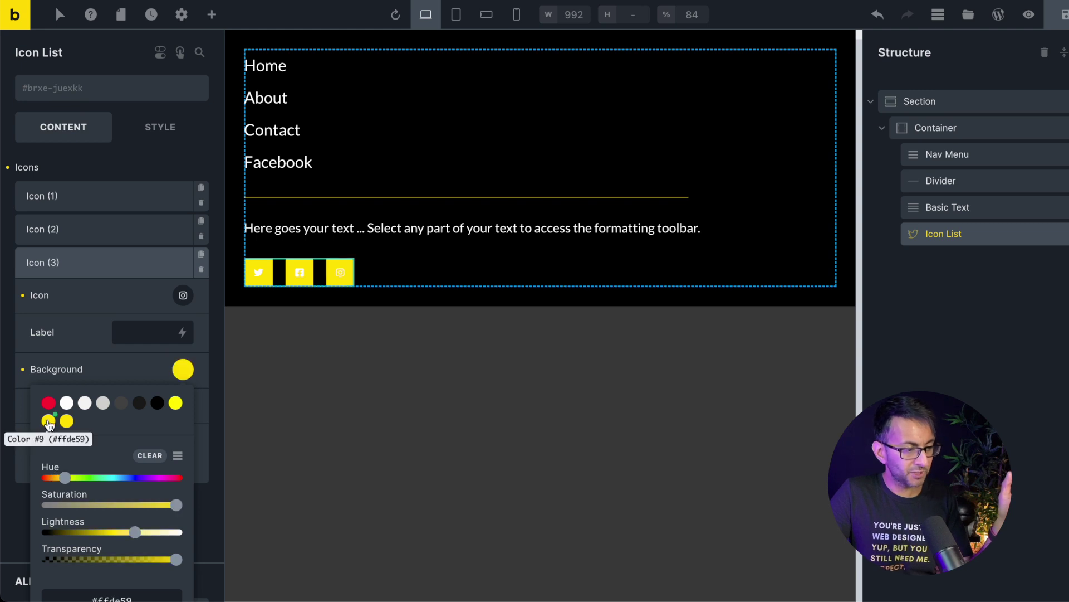
click(145, 172)
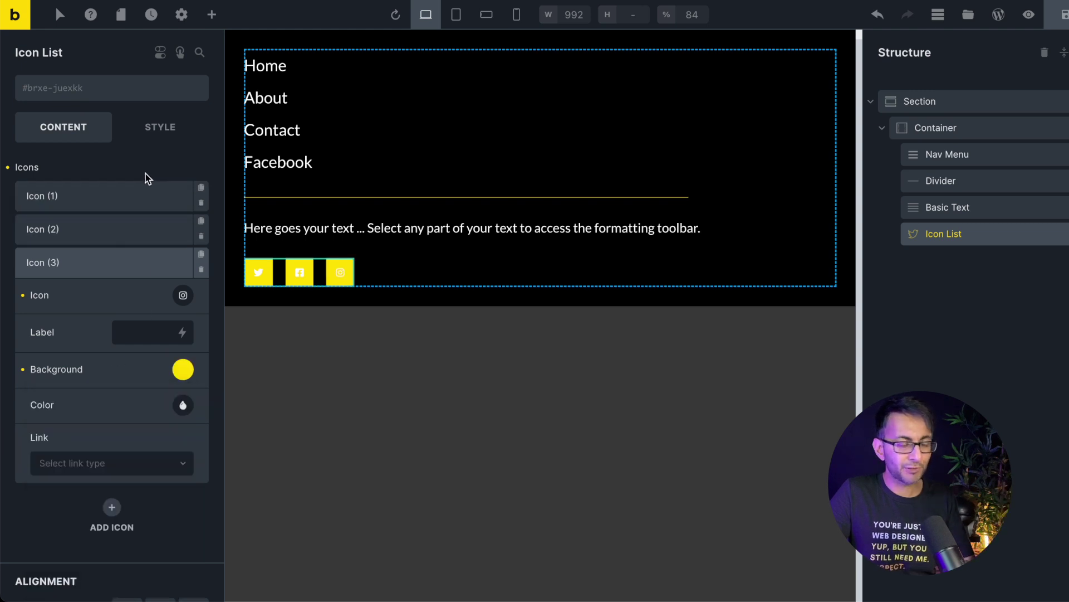
- Change the Icon List's typography color to black
click(164, 136)
click(152, 210)
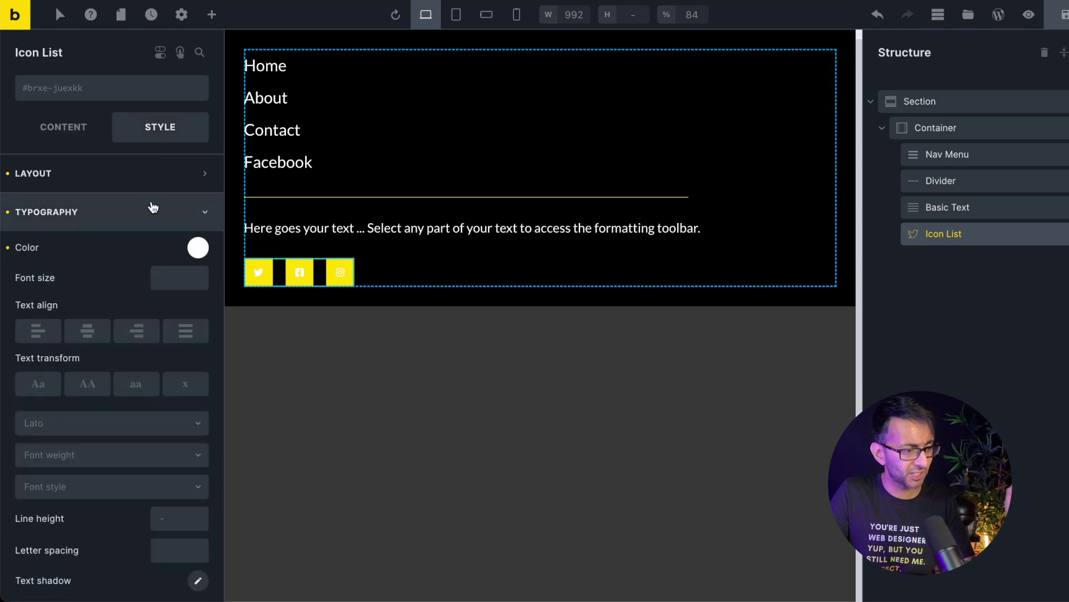
click(197, 247)
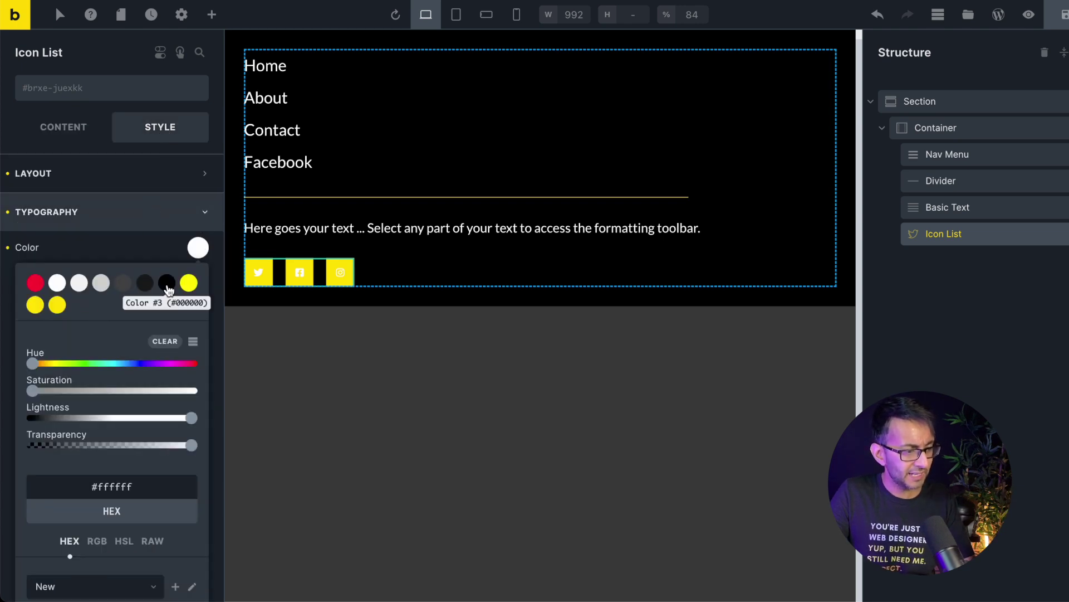
click(146, 281)
click(139, 247)
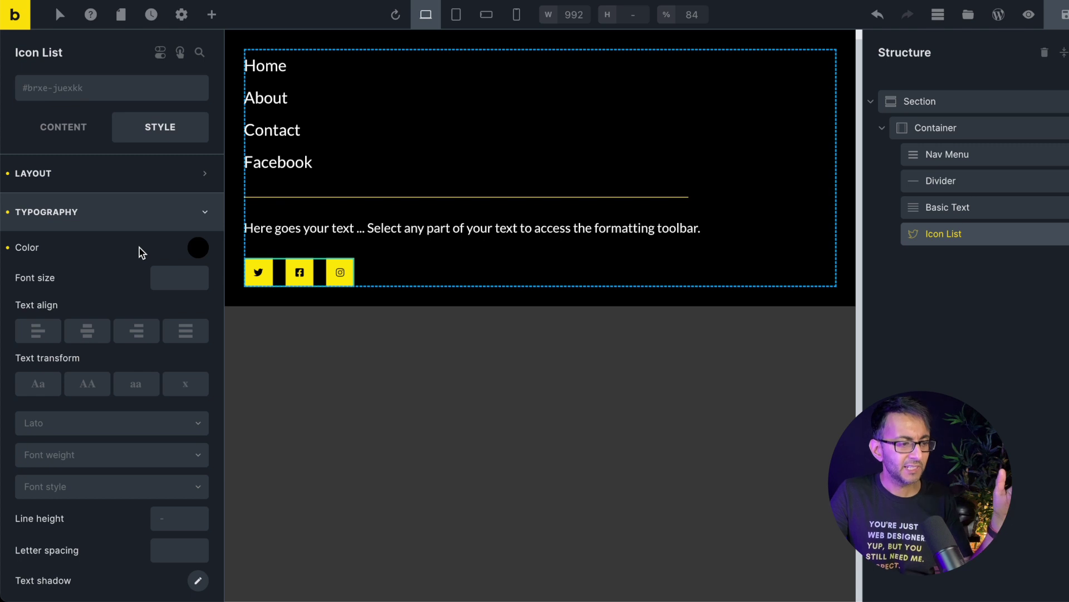
- Set the Icon List's typography font size to 2rem
click(201, 213)
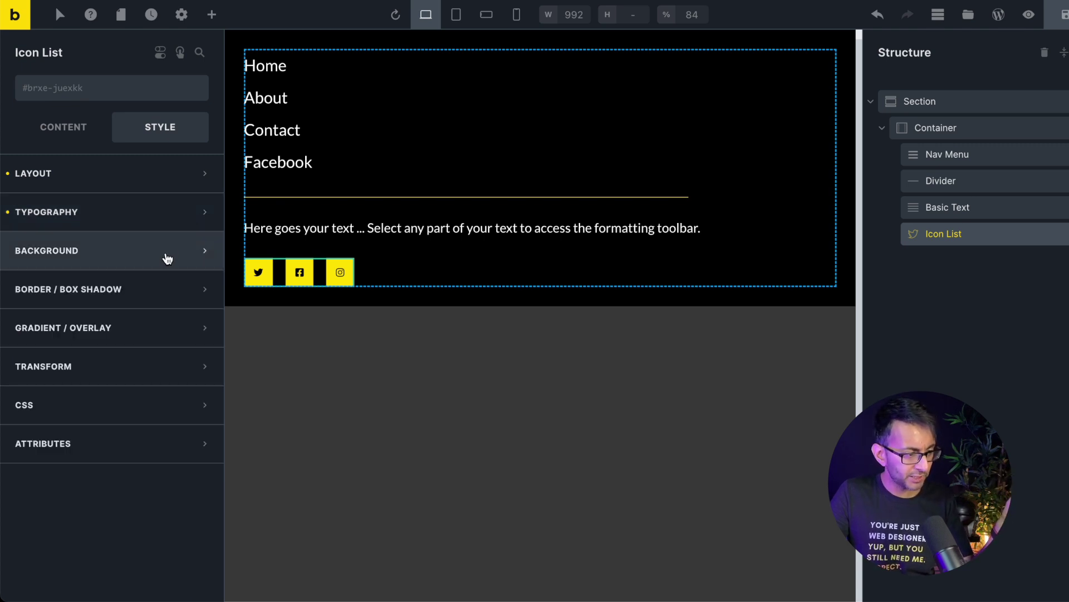
click(176, 218)
click(170, 273)
text(2)
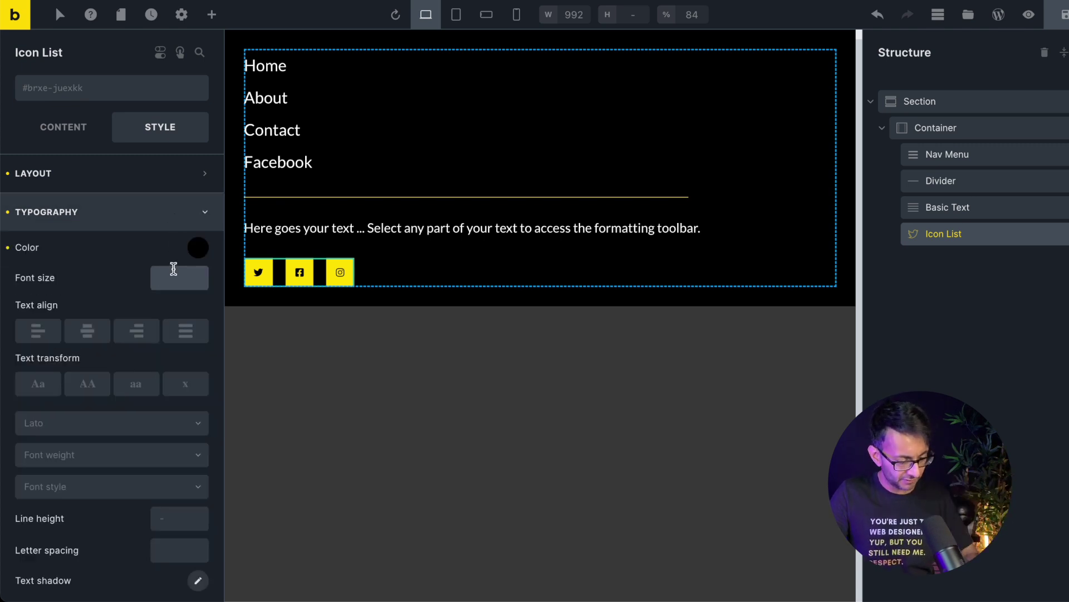
text(rem)
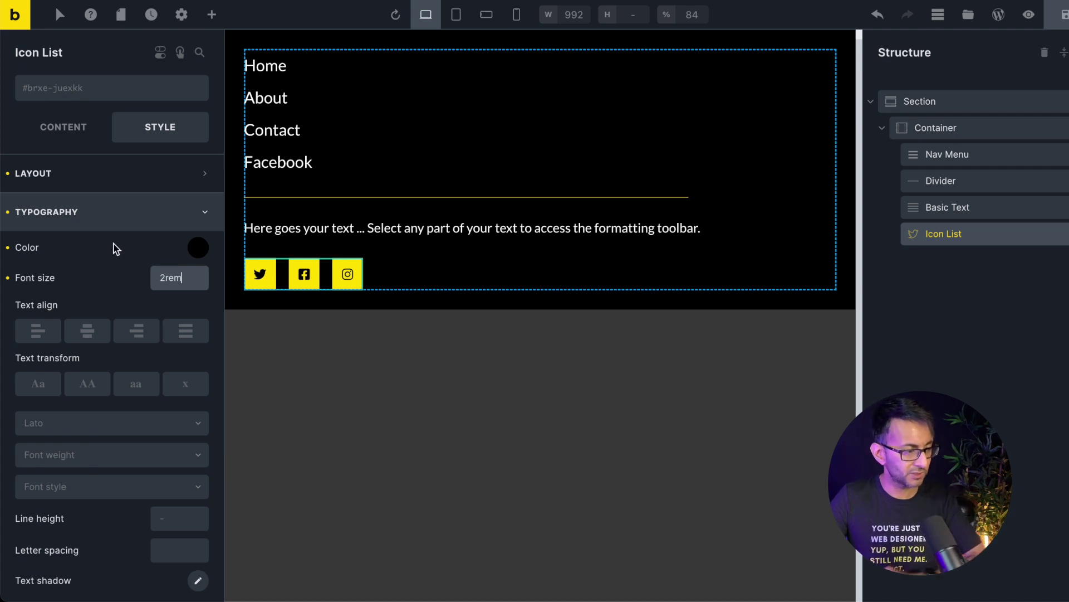
- Round the Icon List's icons by linking all four border radius corners and setting the radius to 50
click(143, 289)
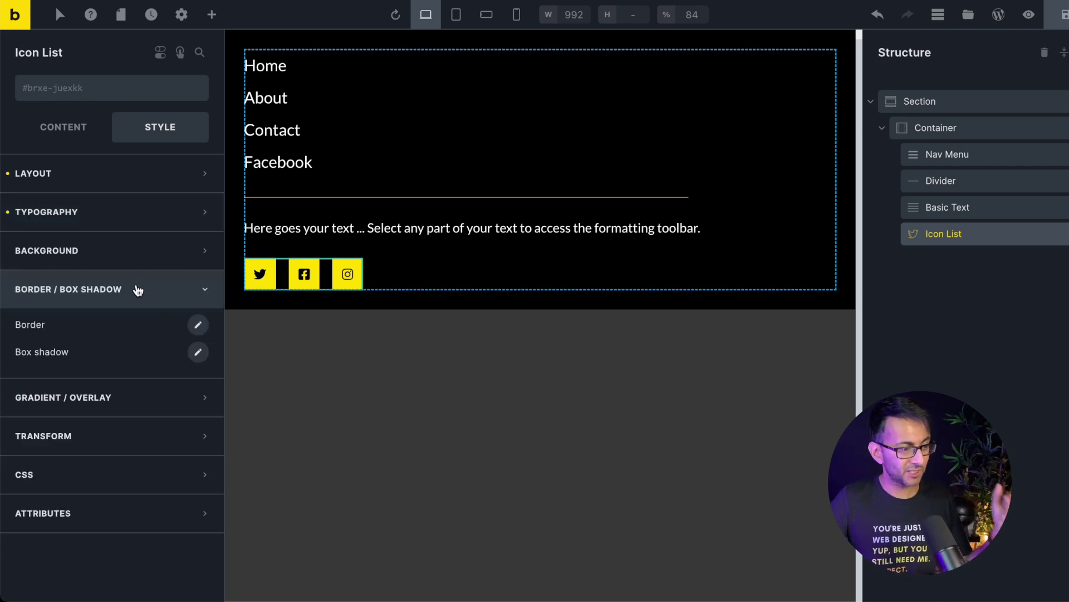
click(137, 290)
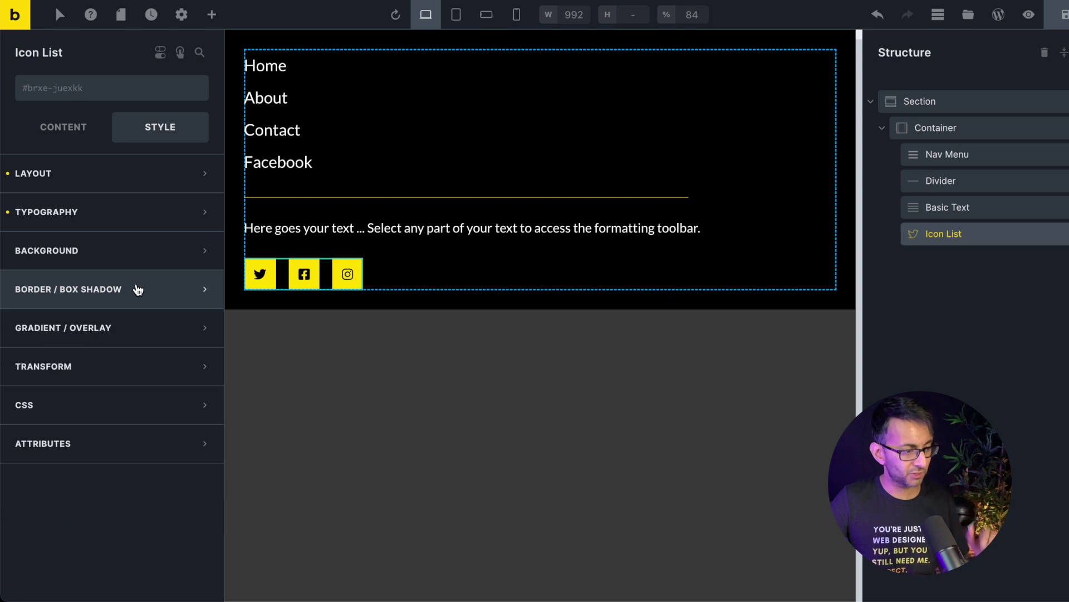
click(134, 303)
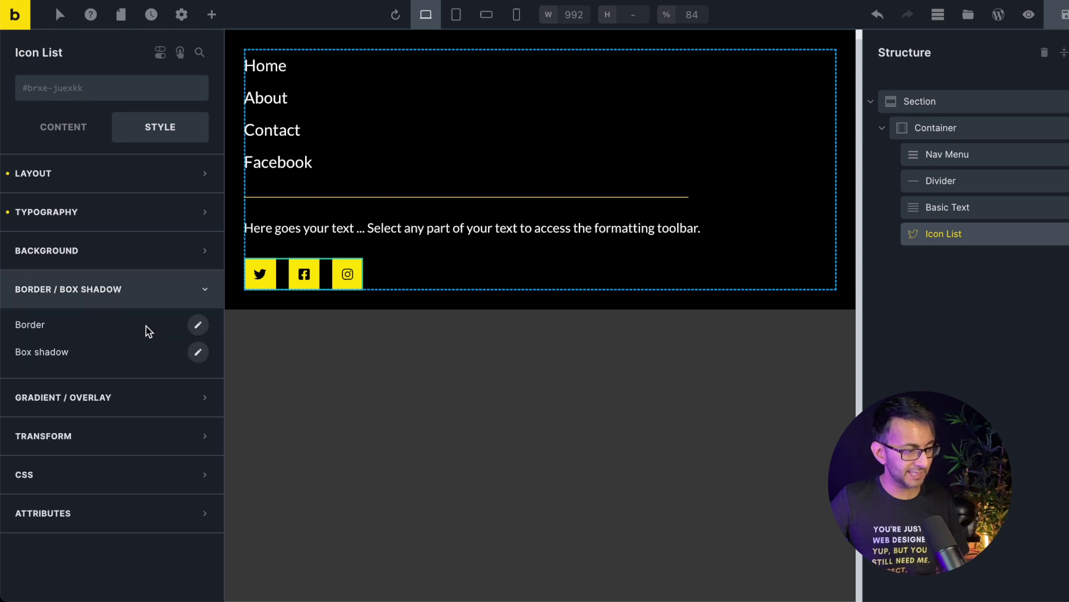
click(198, 327)
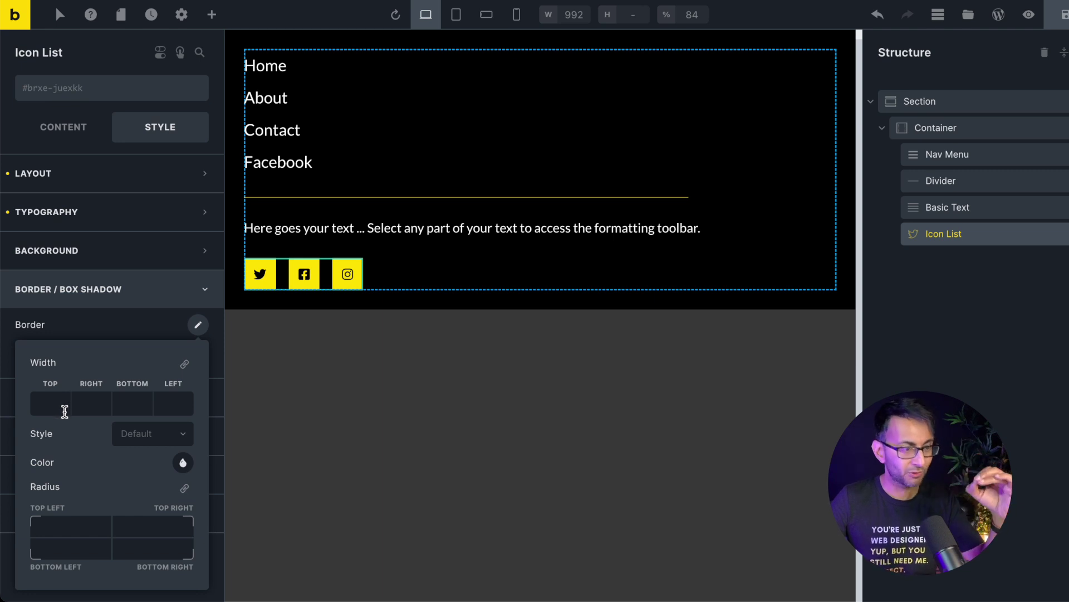
click(63, 528)
text(25)
key(Tab)
text(25)
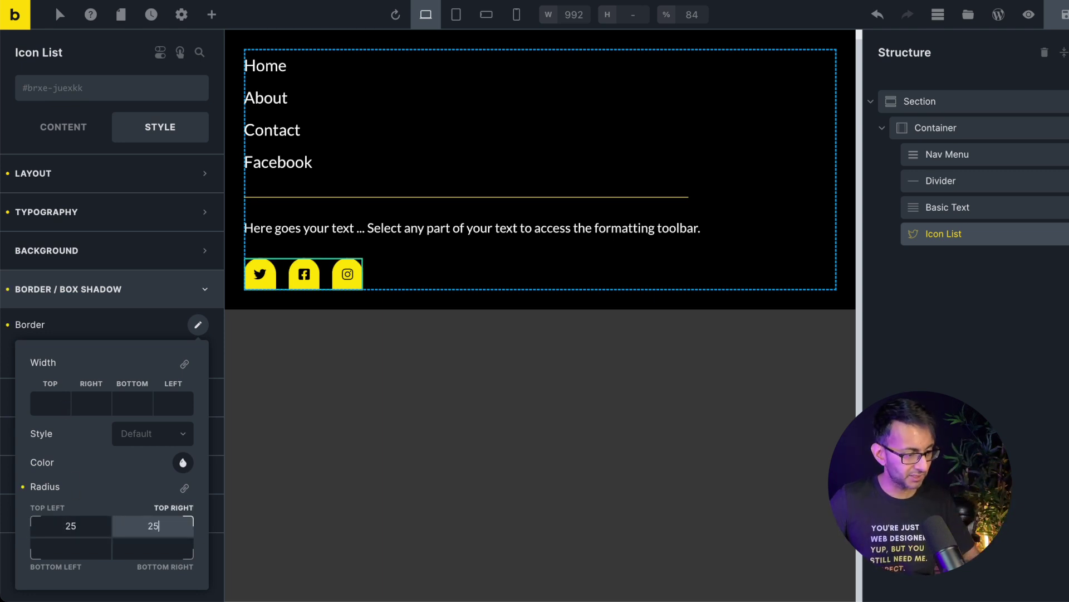
click(184, 488)
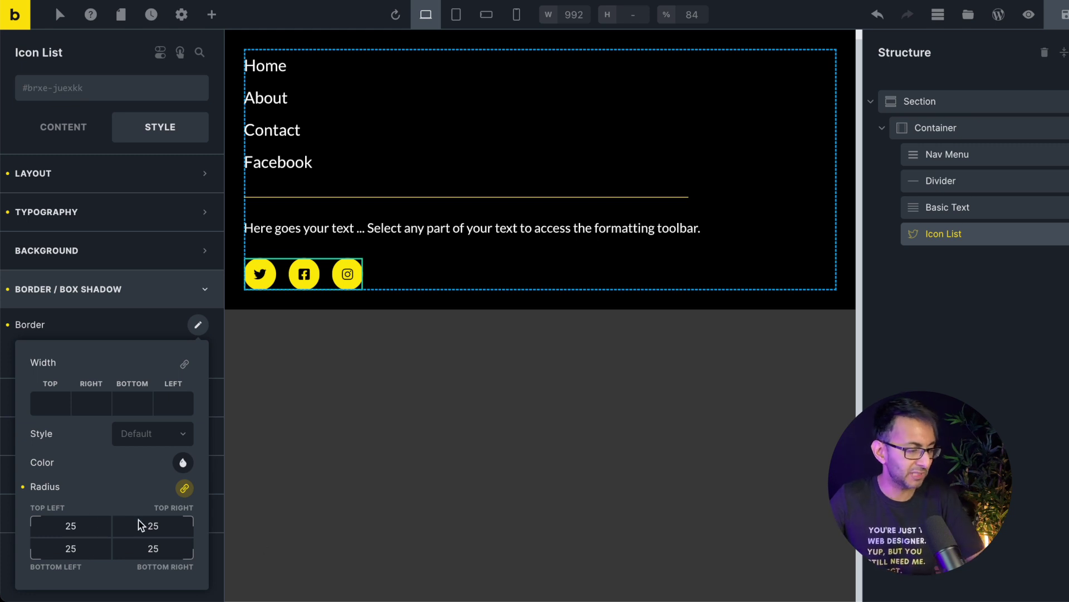
double_click(72, 526)
text(50)
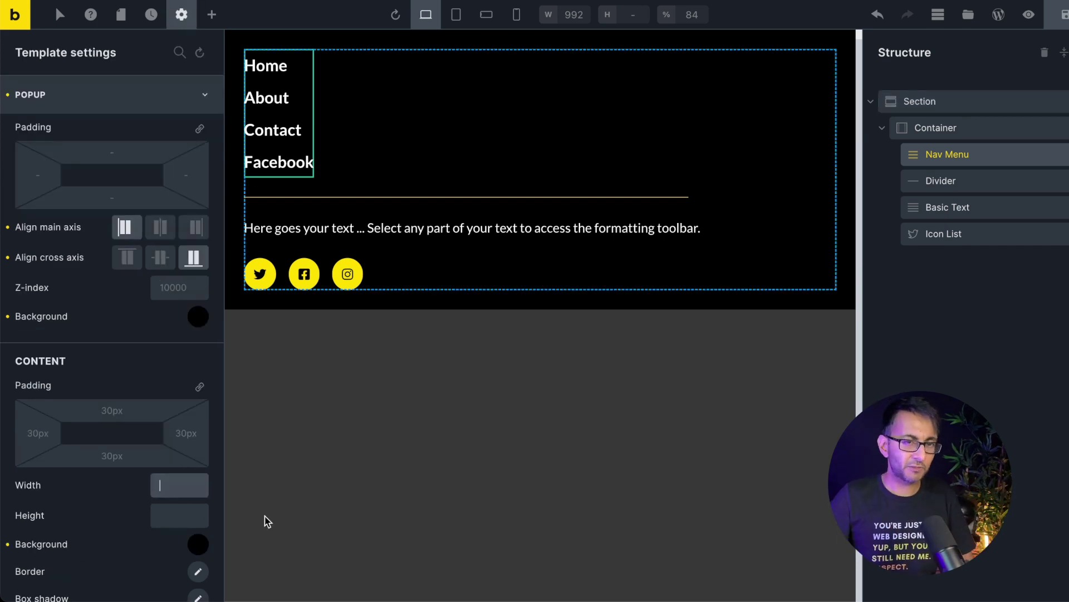
- Open the template's popup settings to review the padding, axis alignment, background and content size options
click(468, 453)
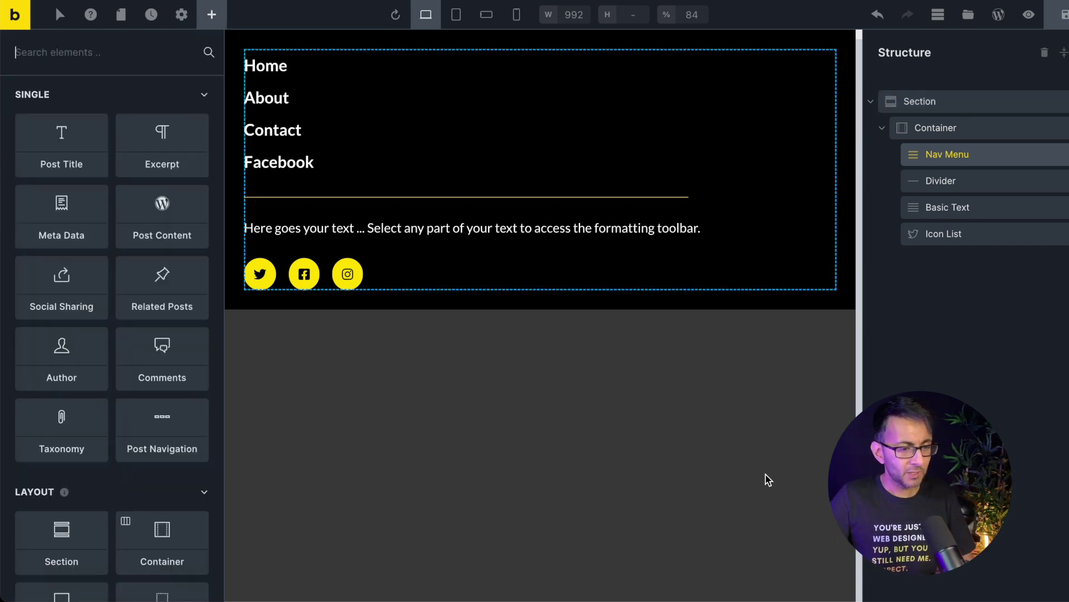
click(185, 23)
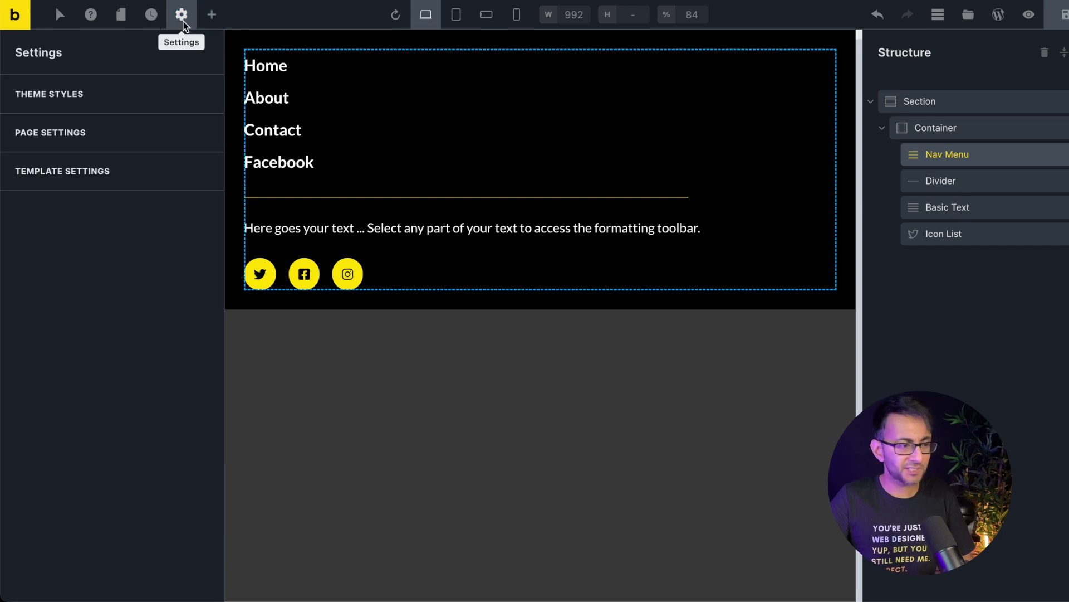
click(134, 185)
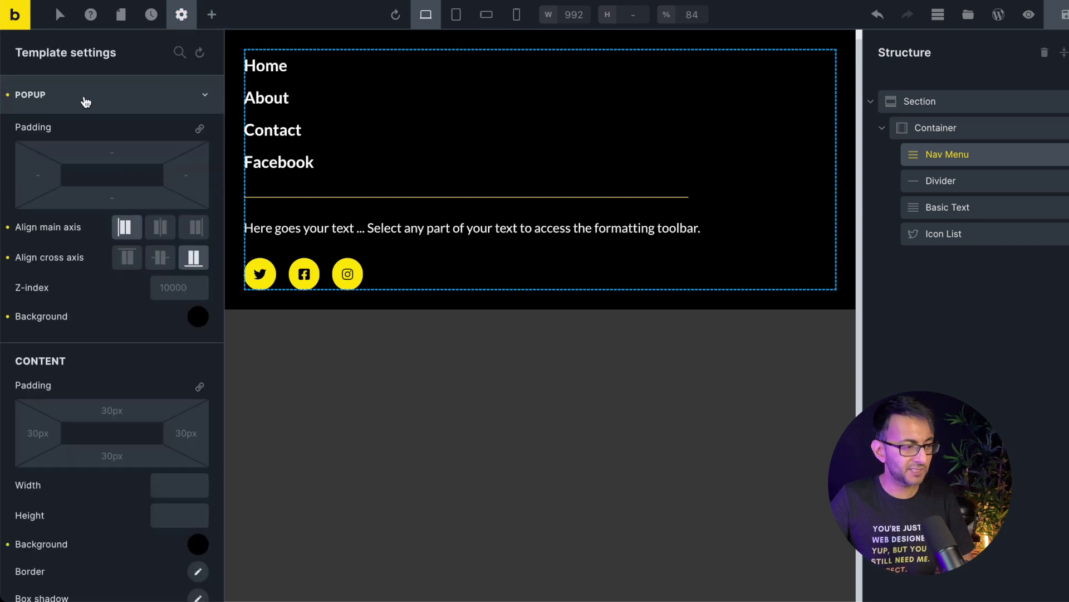
click(148, 109)
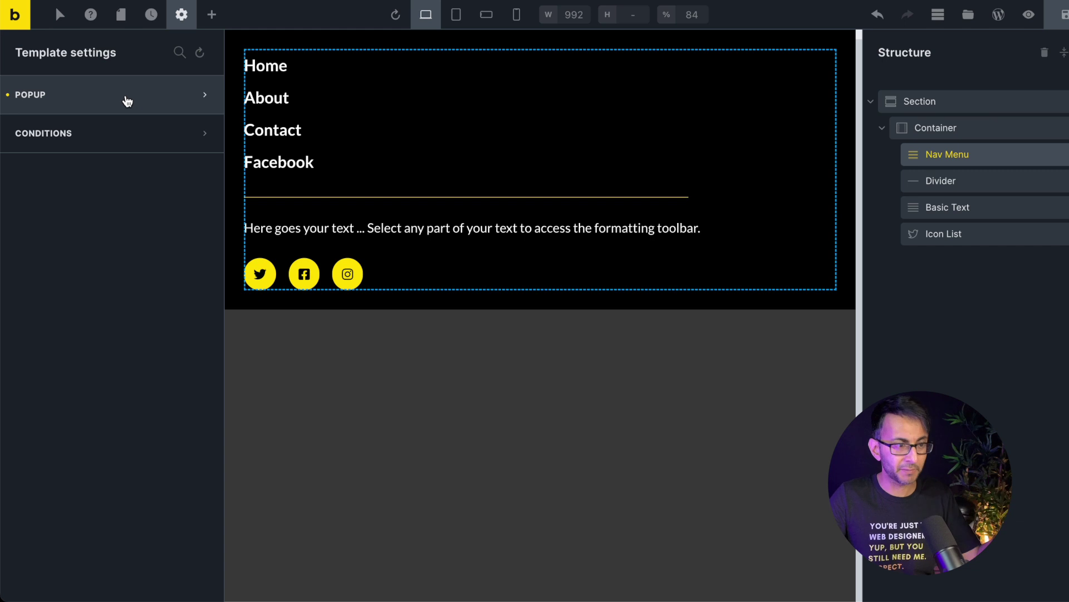
click(130, 98)
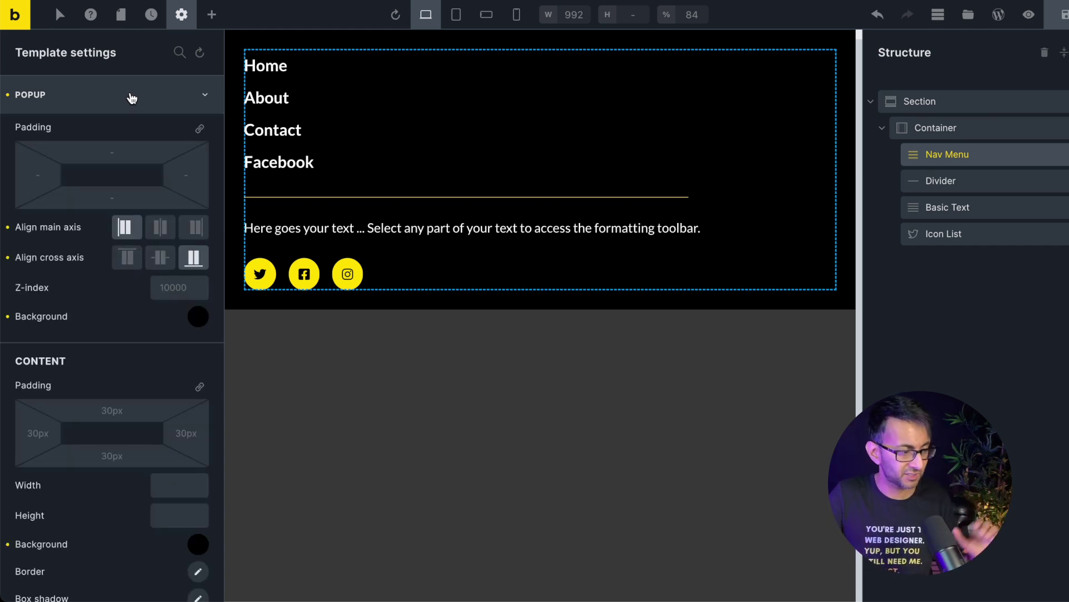
- Set the popup content's width to 80% in the template settings
scroll(128, 432, down, 1)
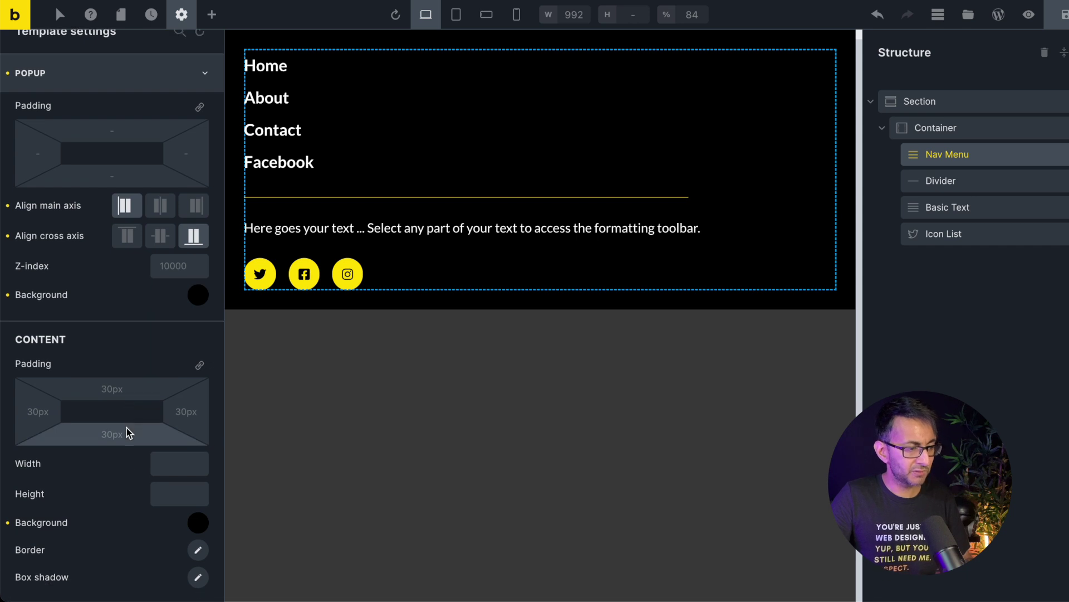
click(179, 460)
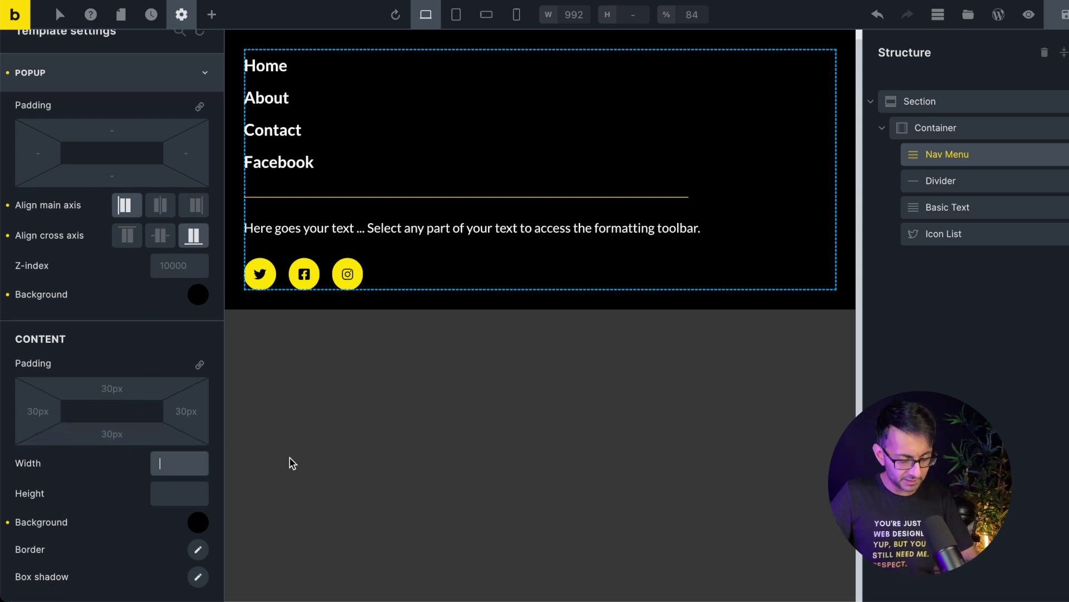
text(75%)
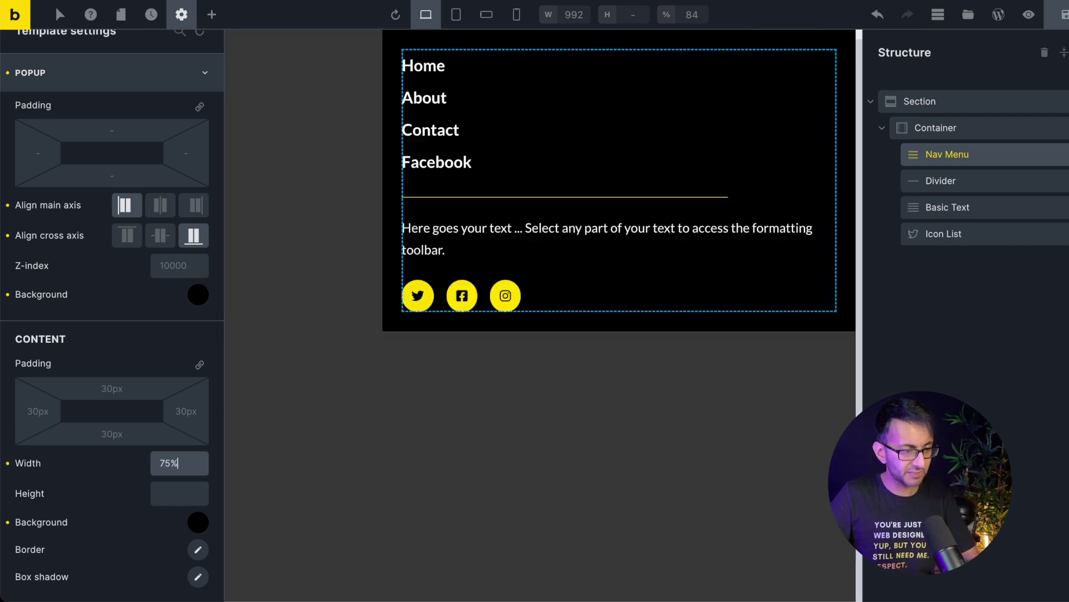
key(BackSpace)
key(BackSpace)
key(BackSpace)
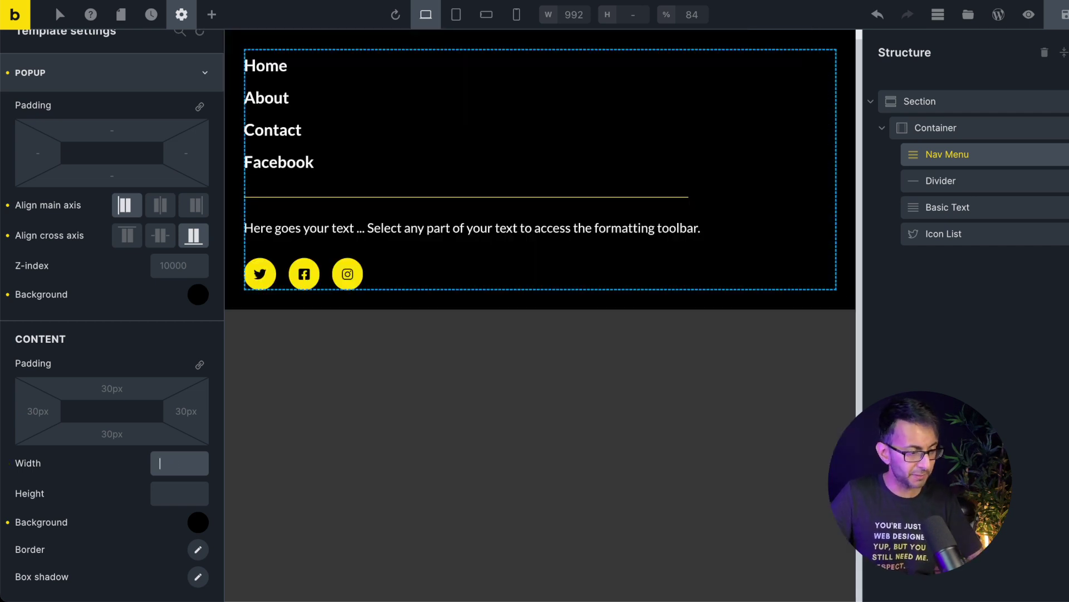
text(80%)
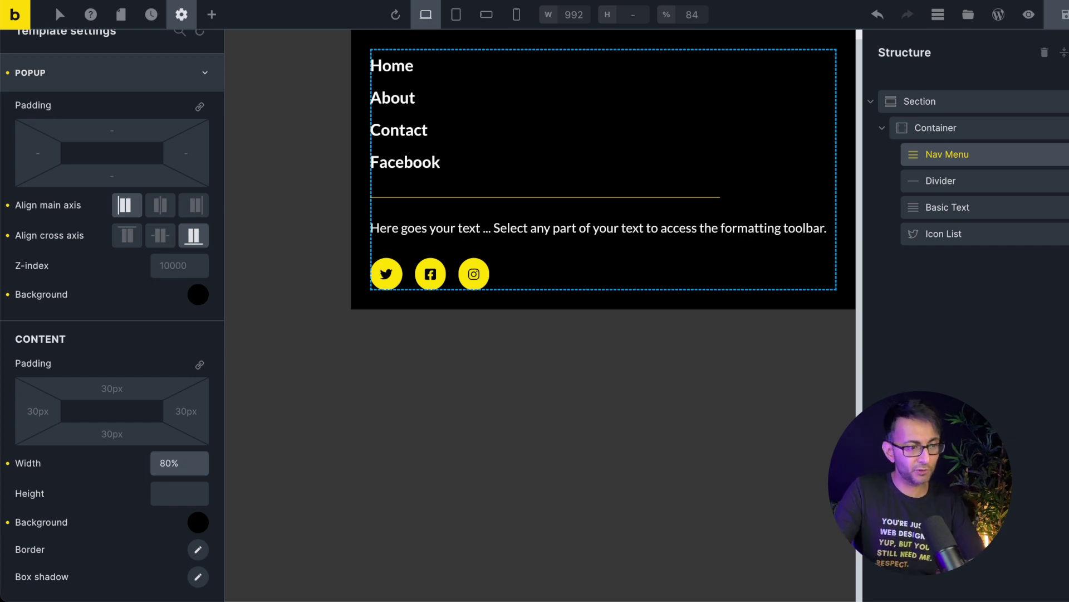
- Set the popup content's height to 100vh
key(Tab)
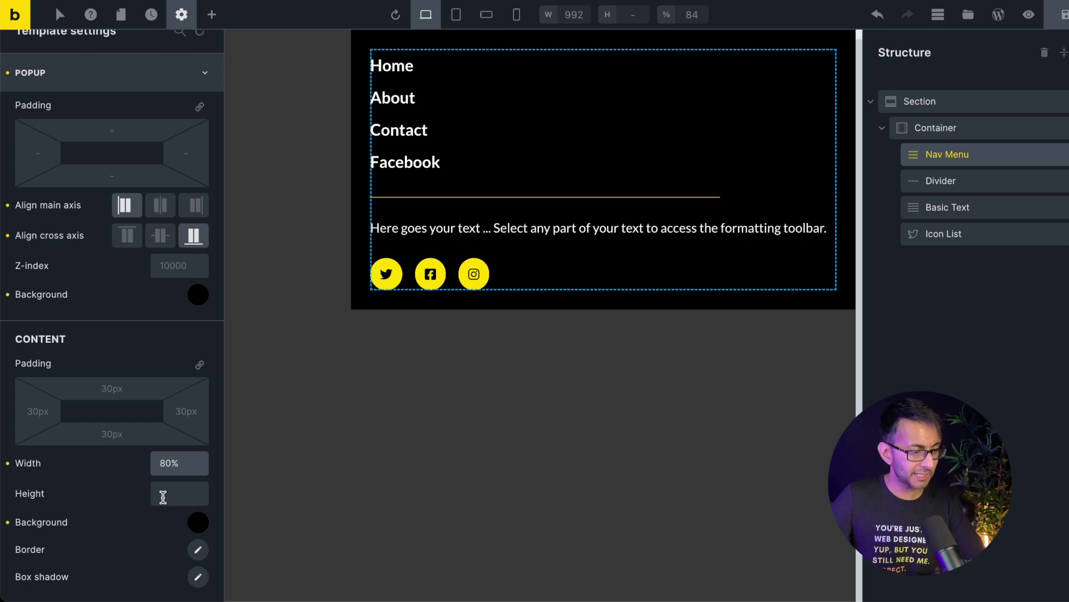
text(100vh)
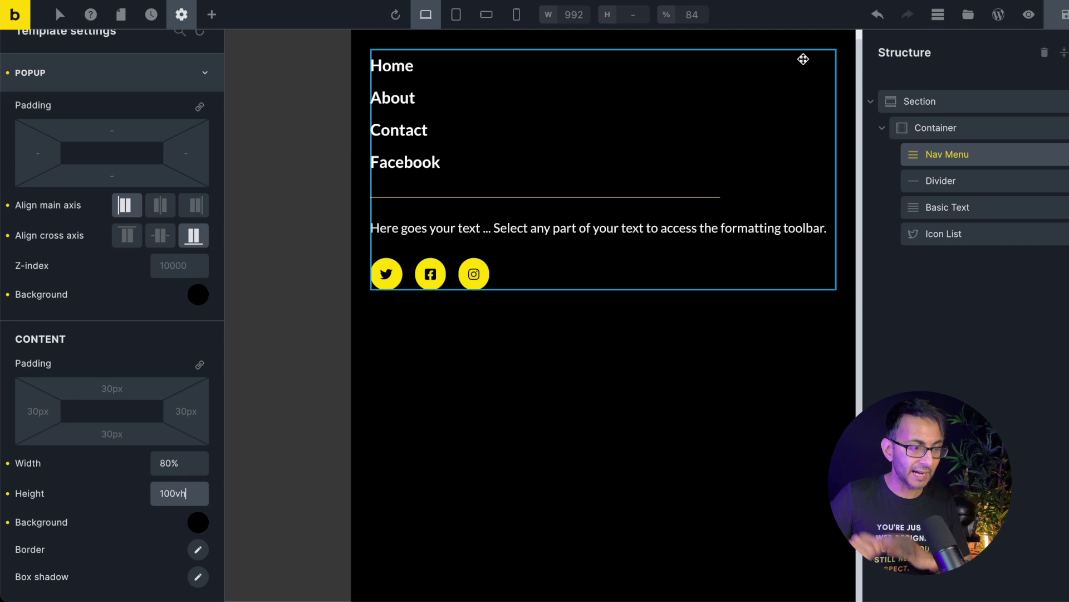
click(181, 16)
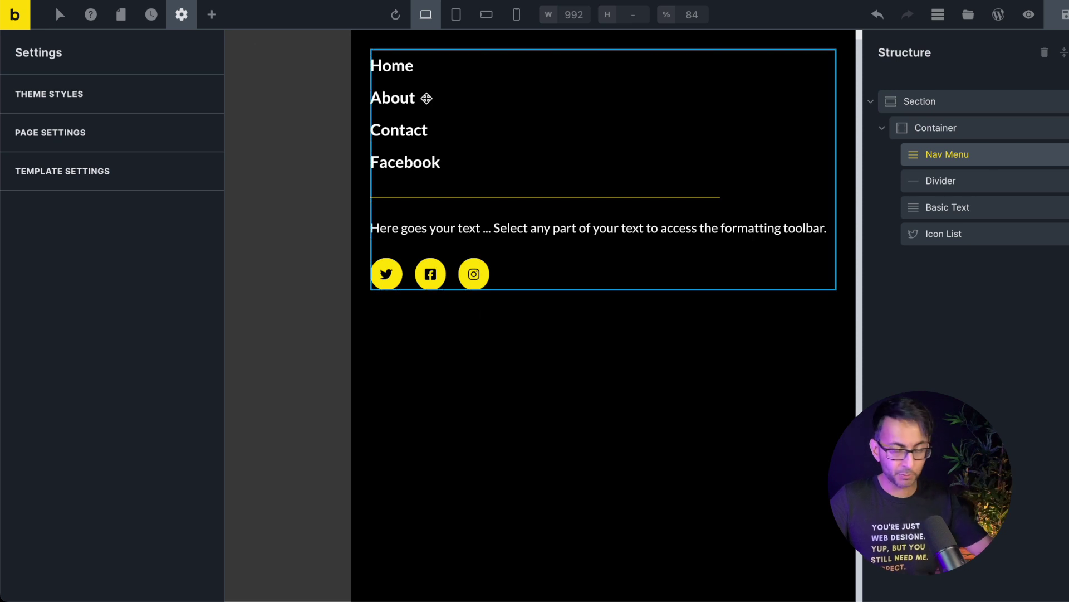
- Find the Icon element and insert it in the Container directly below the Nav Menu
click(211, 15)
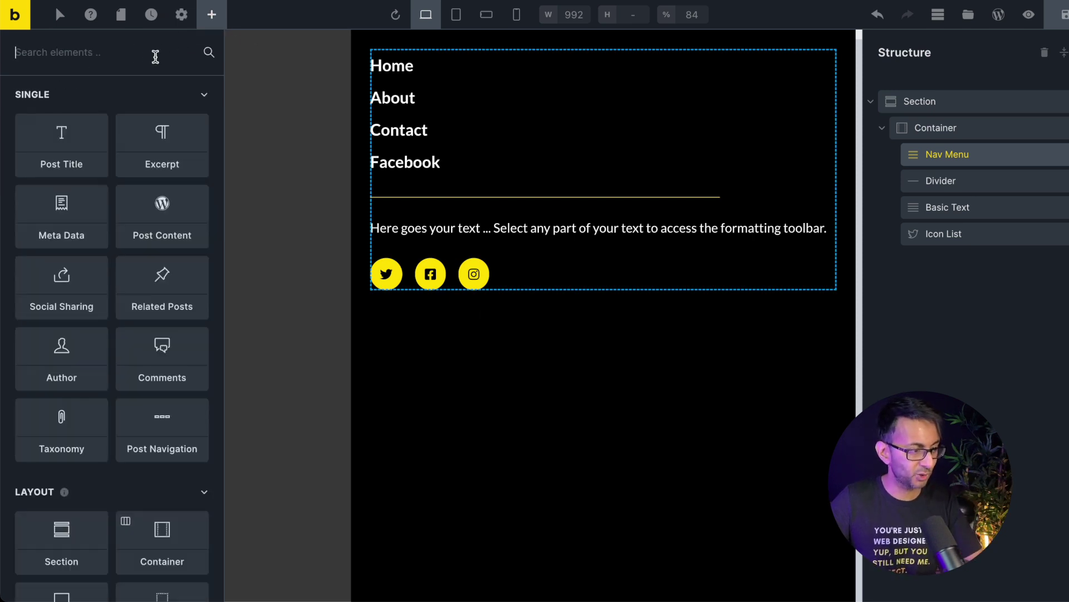
text(ico)
drag(86, 105, 969, 157)
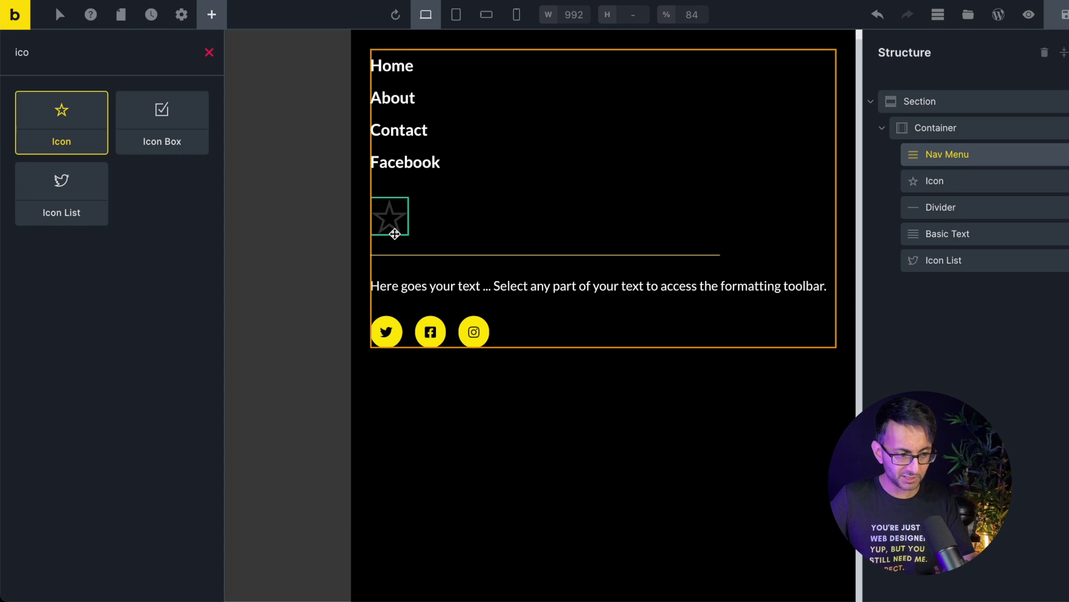
- Replace the new Icon element's star with the Themify close icon
click(975, 179)
click(64, 129)
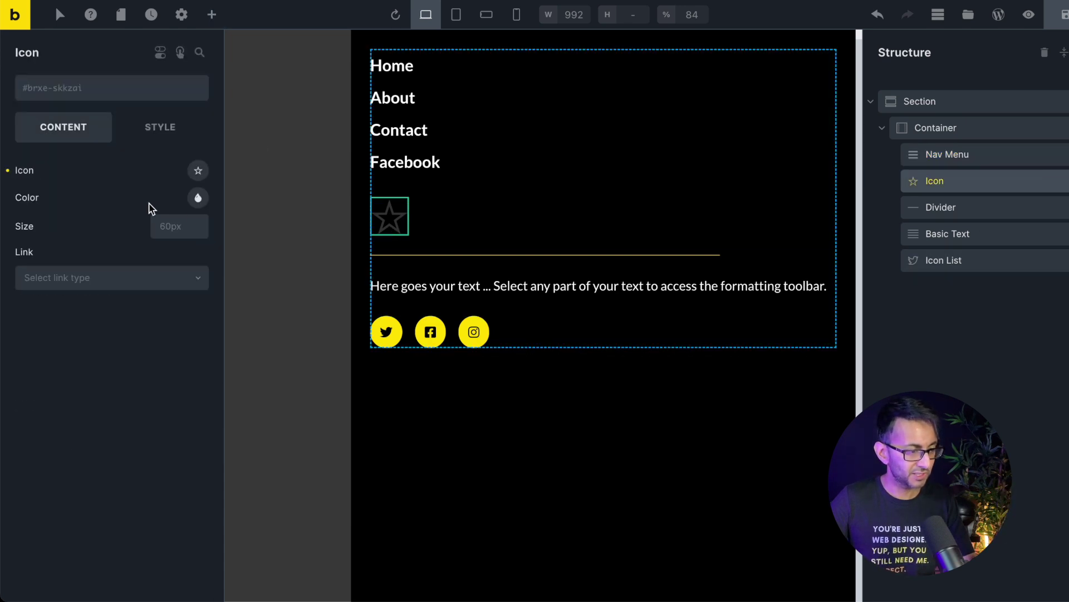
click(195, 173)
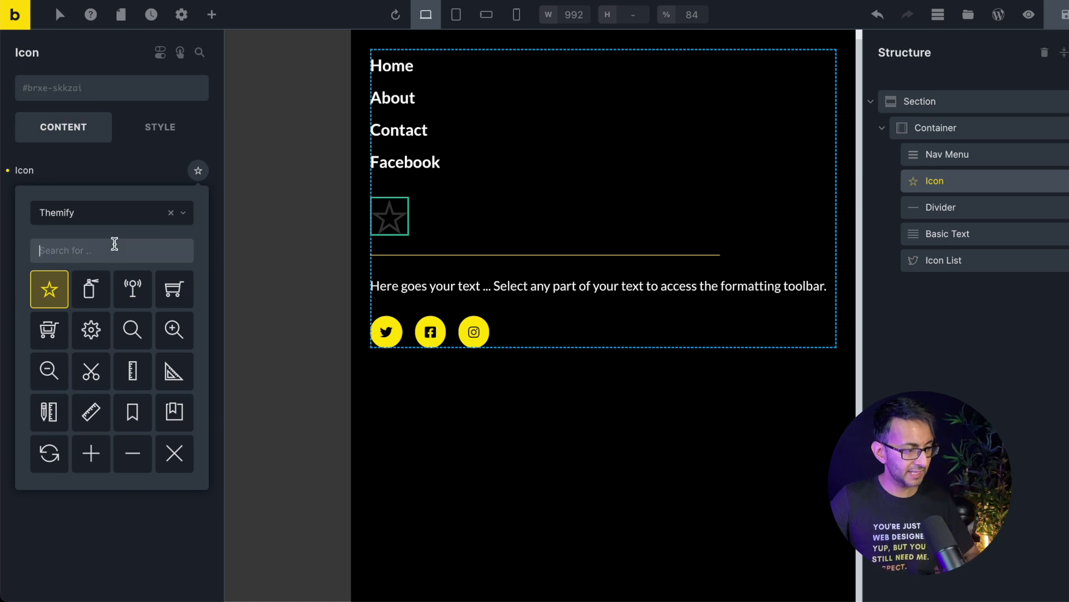
text(close)
click(60, 298)
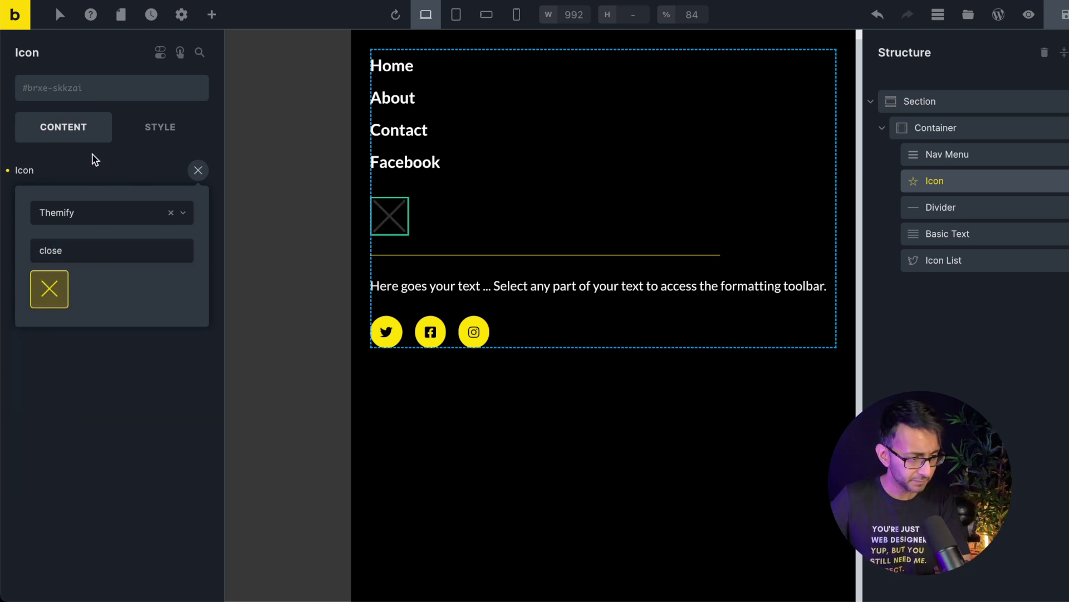
click(129, 169)
- Change the close icon's color to the saved yellow
click(197, 197)
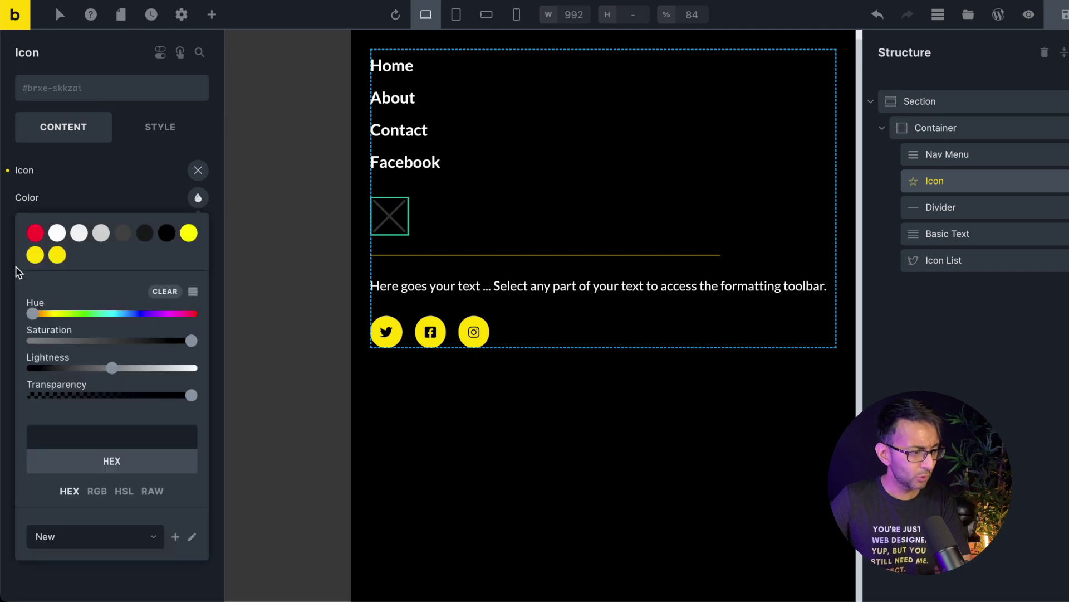
click(35, 256)
click(101, 194)
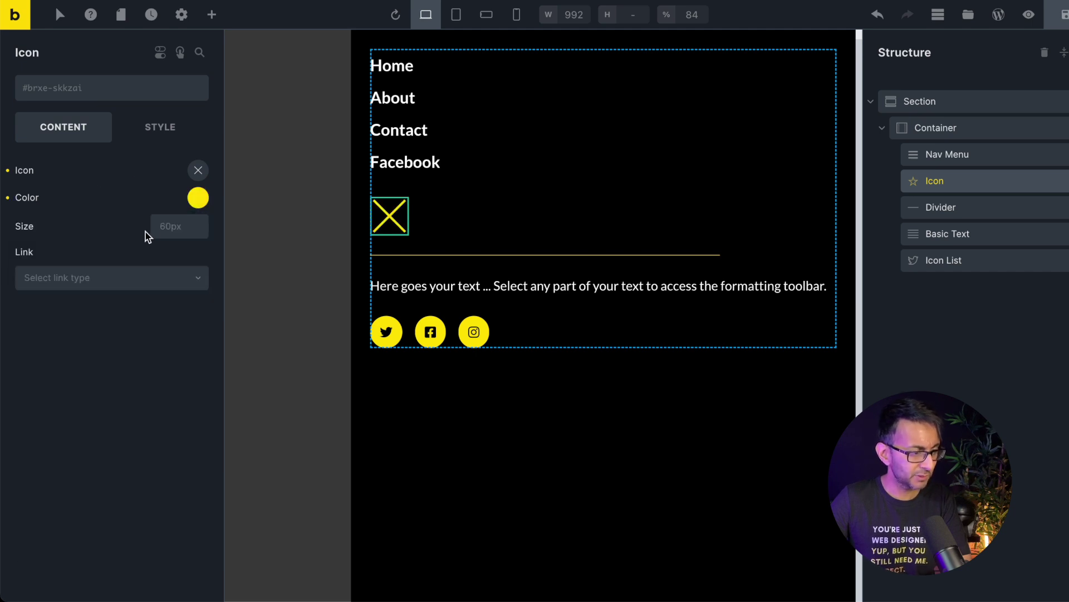
- Set the close icon's size to 35px and its typography font weight to 900
click(165, 226)
text(30)
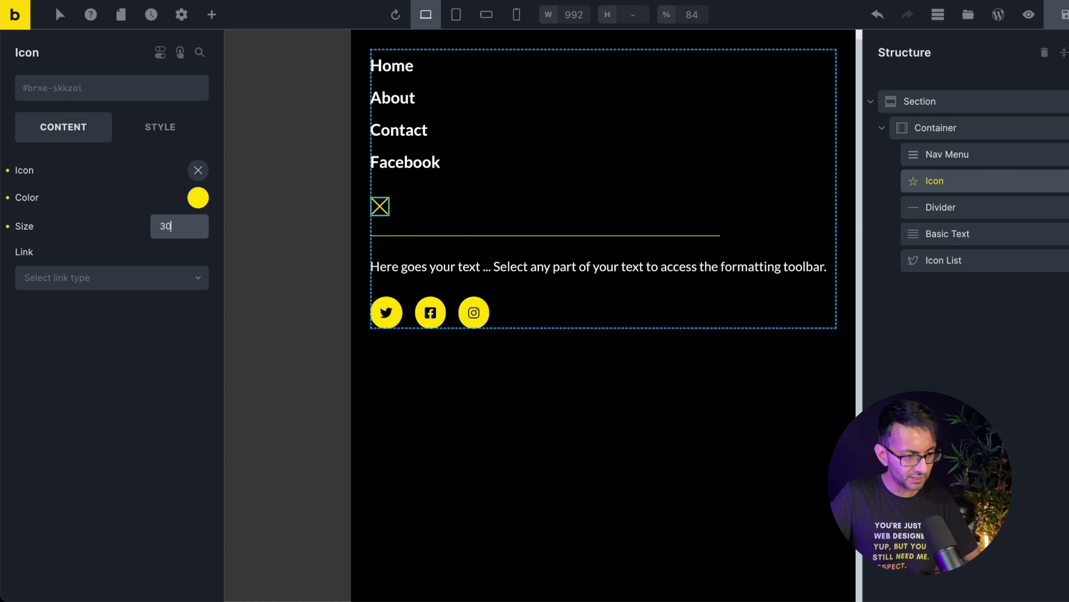
key(BackSpace)
key(BackSpace)
text(35p)
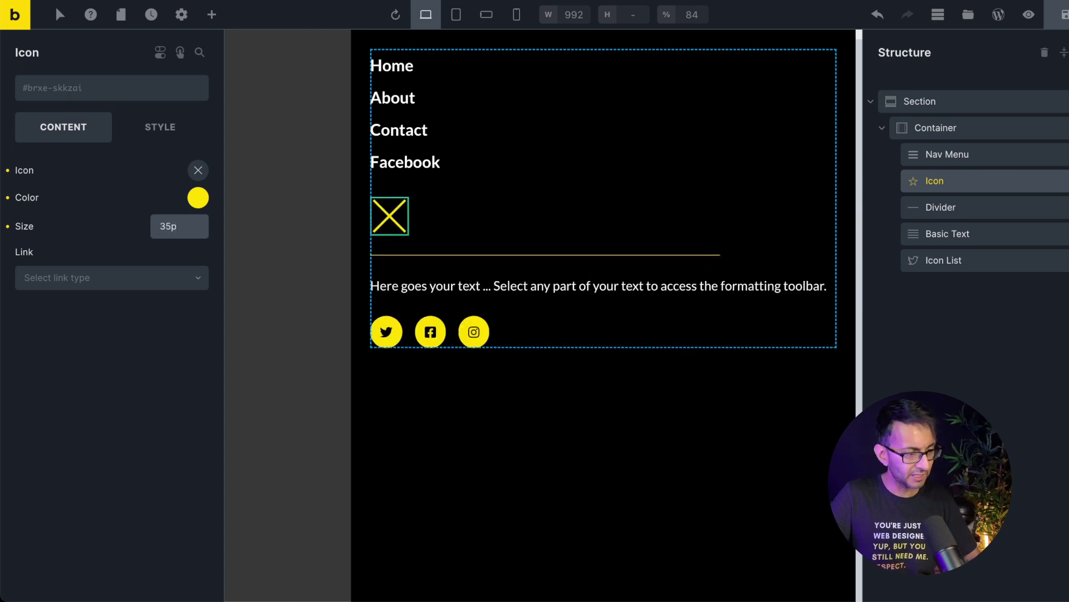
key(BackSpace)
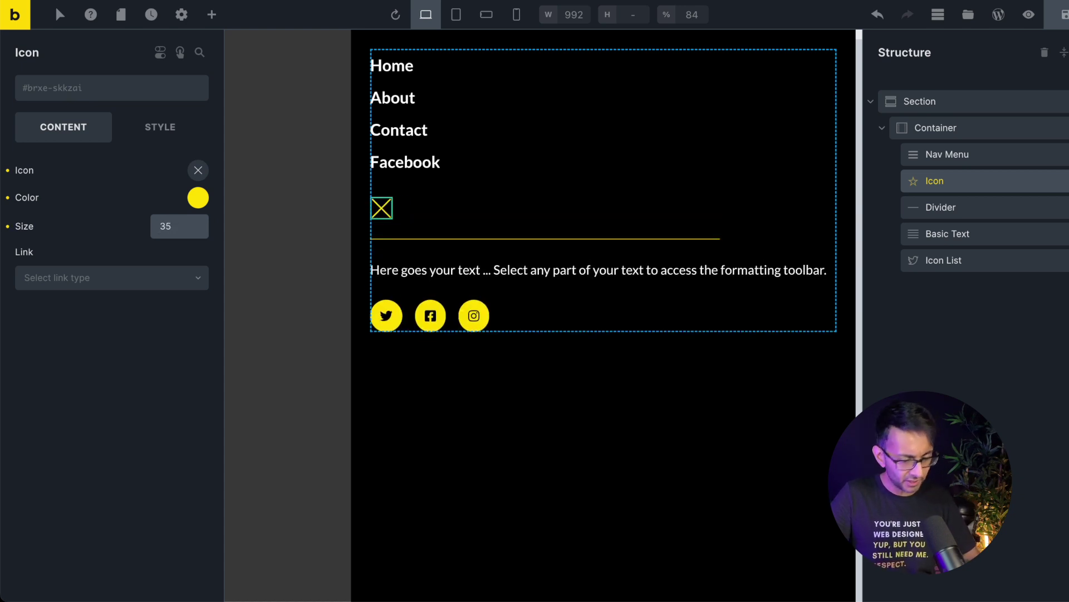
text(px)
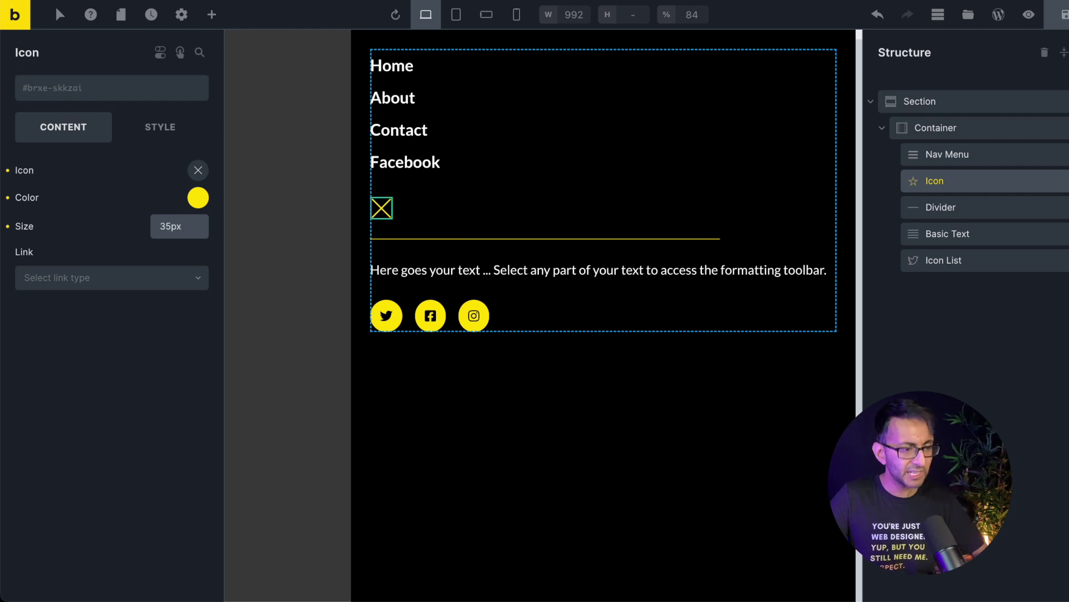
click(160, 127)
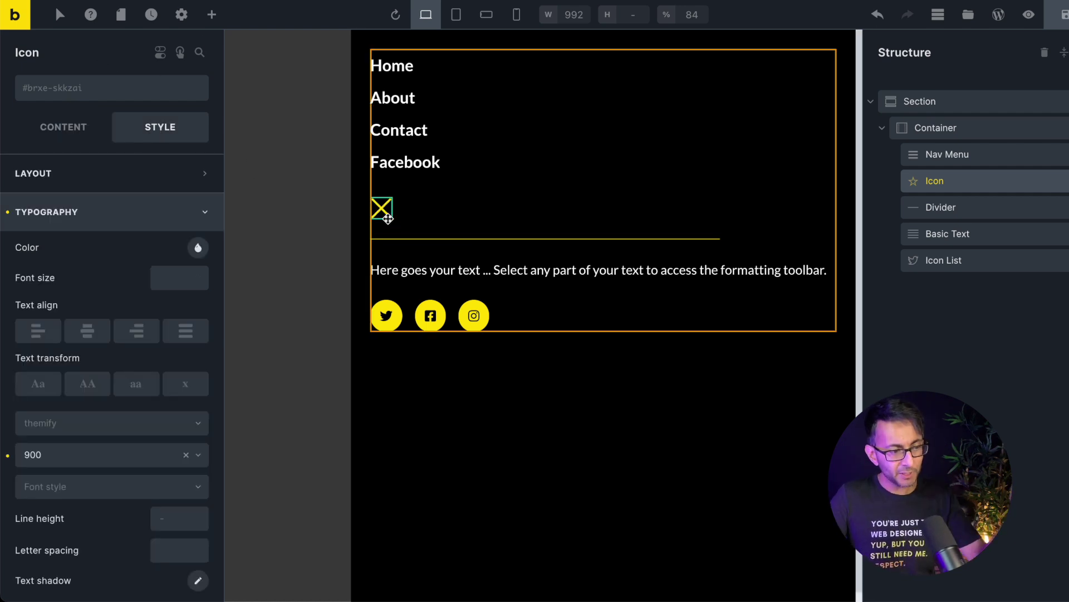
- Move the close icon above the Nav Menu in the Container and set its align self to End
drag(957, 189, 974, 153)
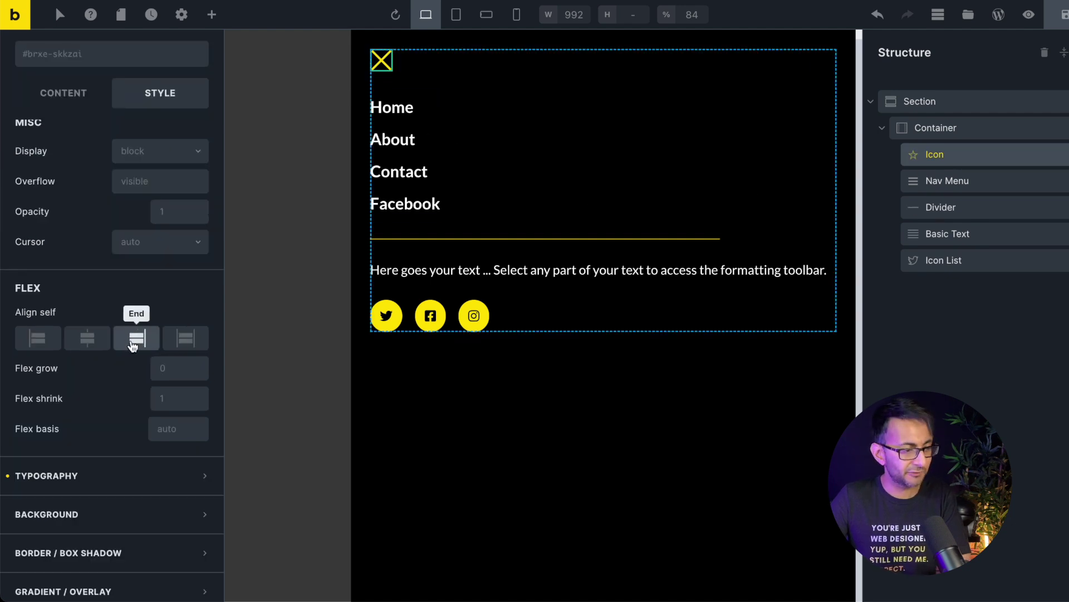
click(133, 346)
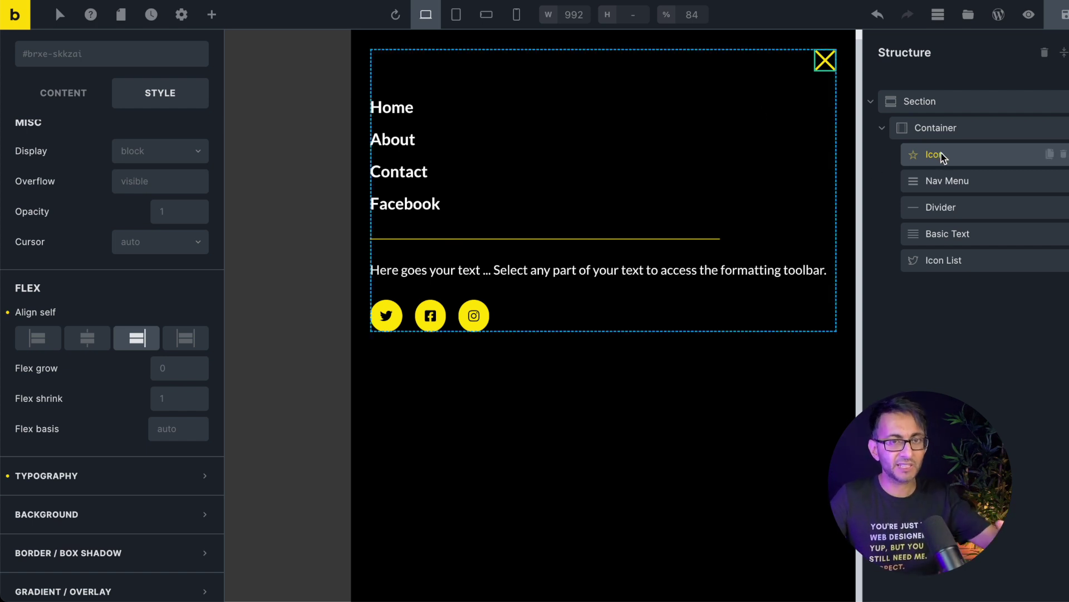
- Clear the popup content's height value in the template settings
click(919, 101)
click(182, 14)
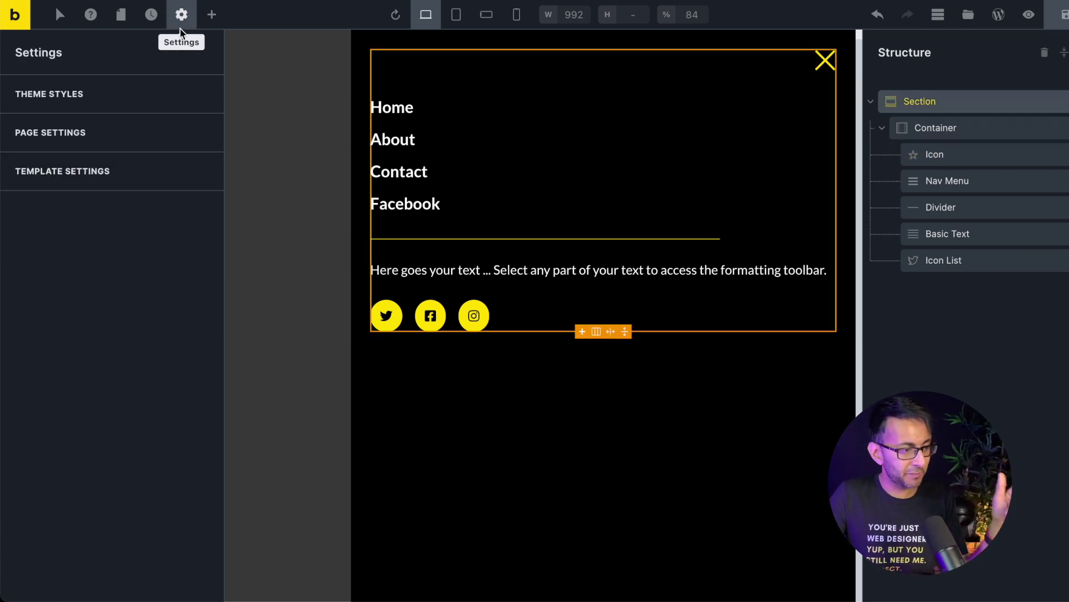
click(118, 171)
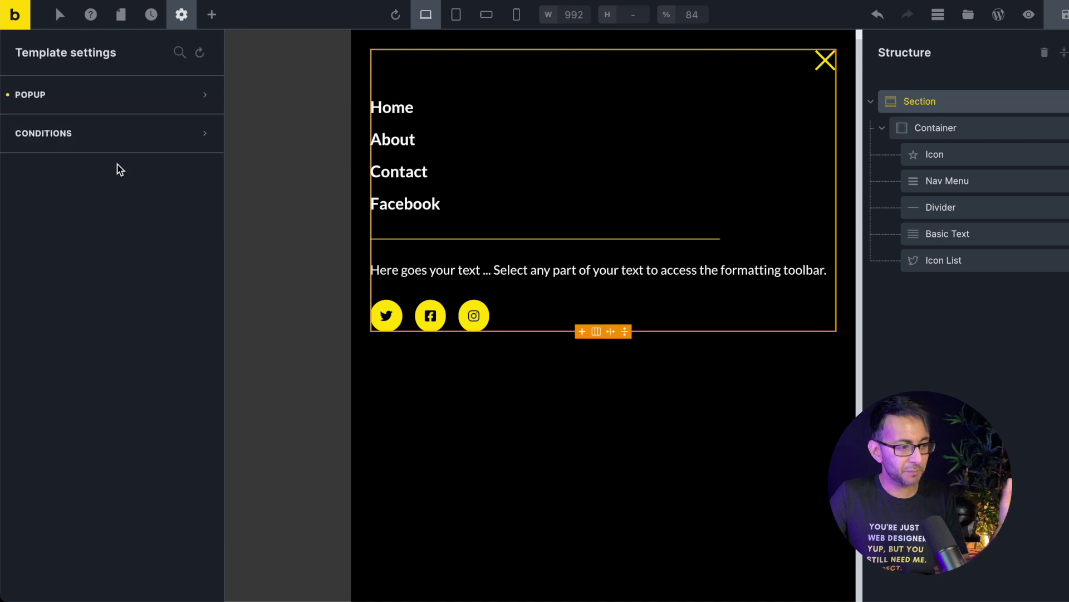
click(121, 94)
drag(186, 514, 114, 508)
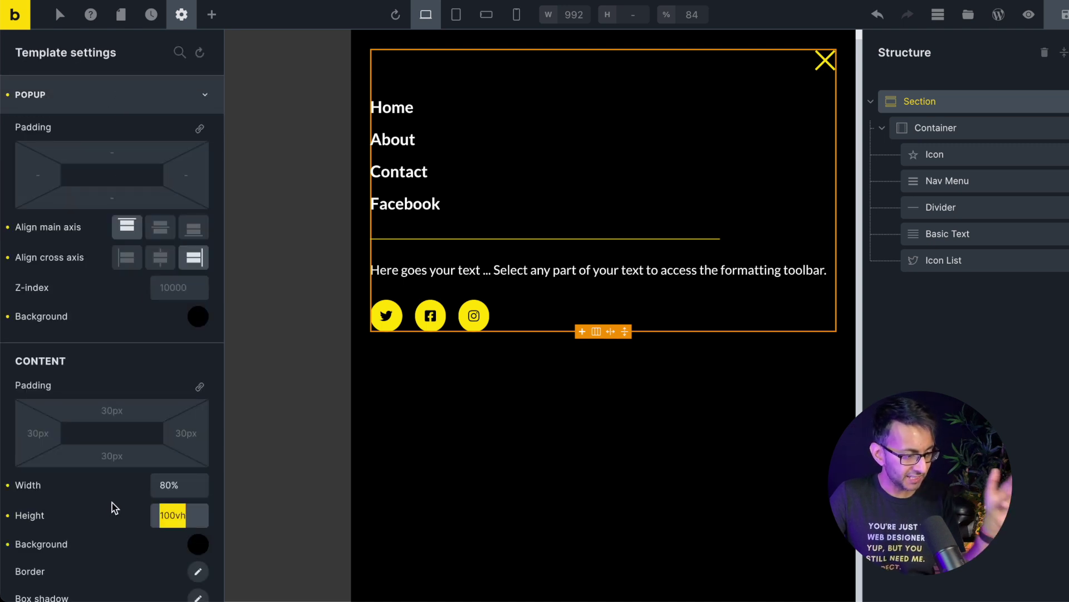
key(BackSpace)
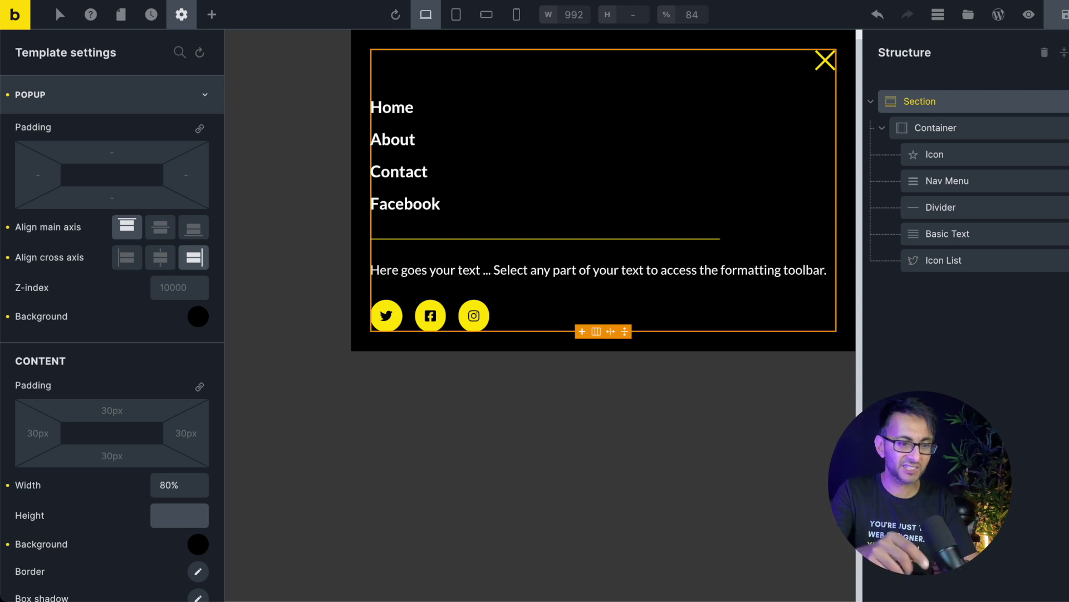
- Set the Container's height to 100vh
click(970, 132)
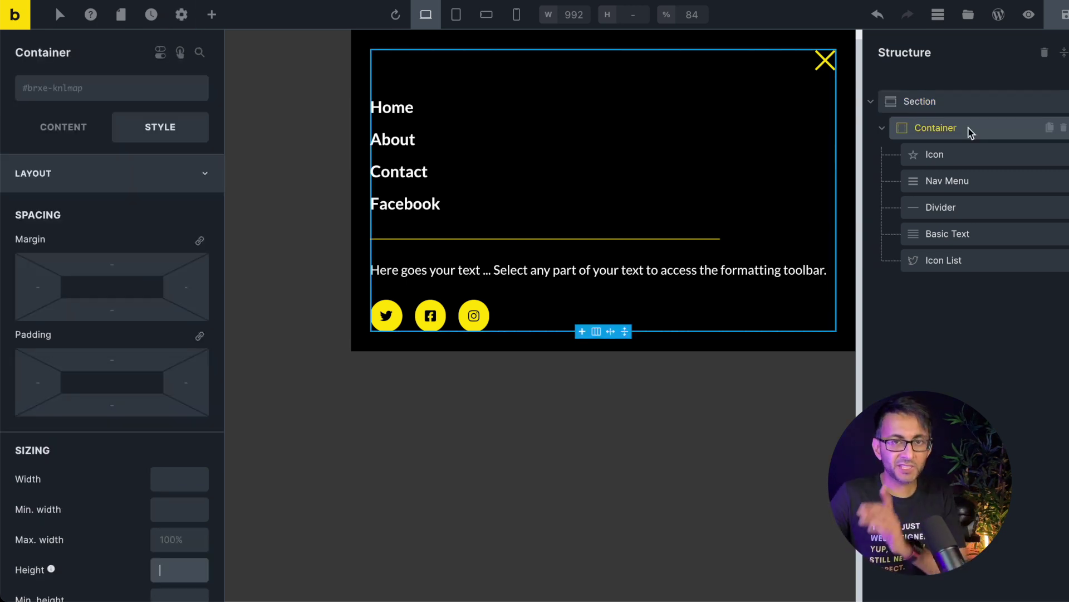
click(171, 573)
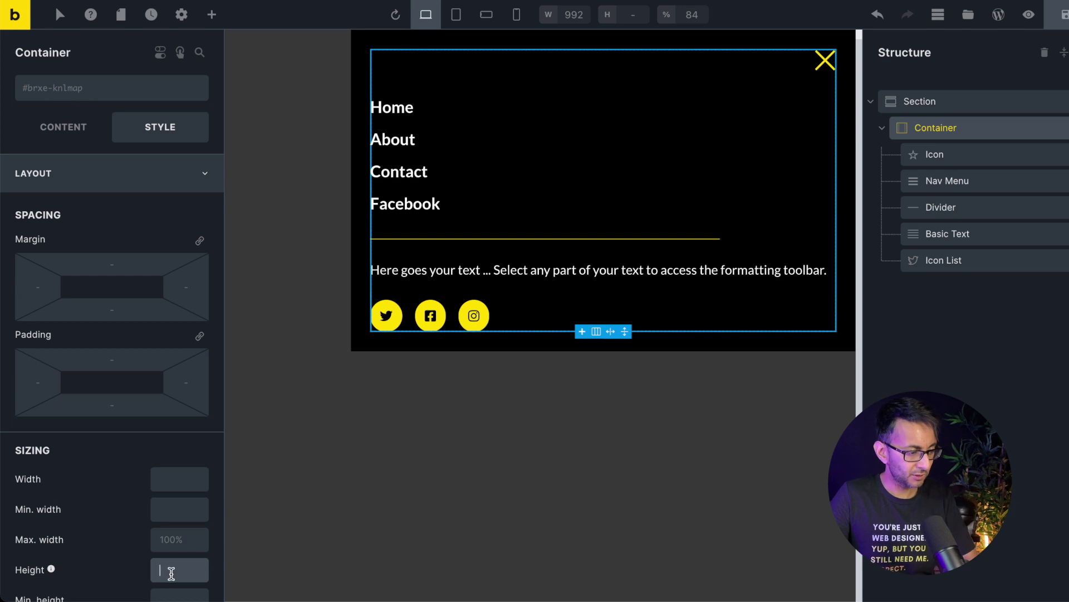
text(100vh)
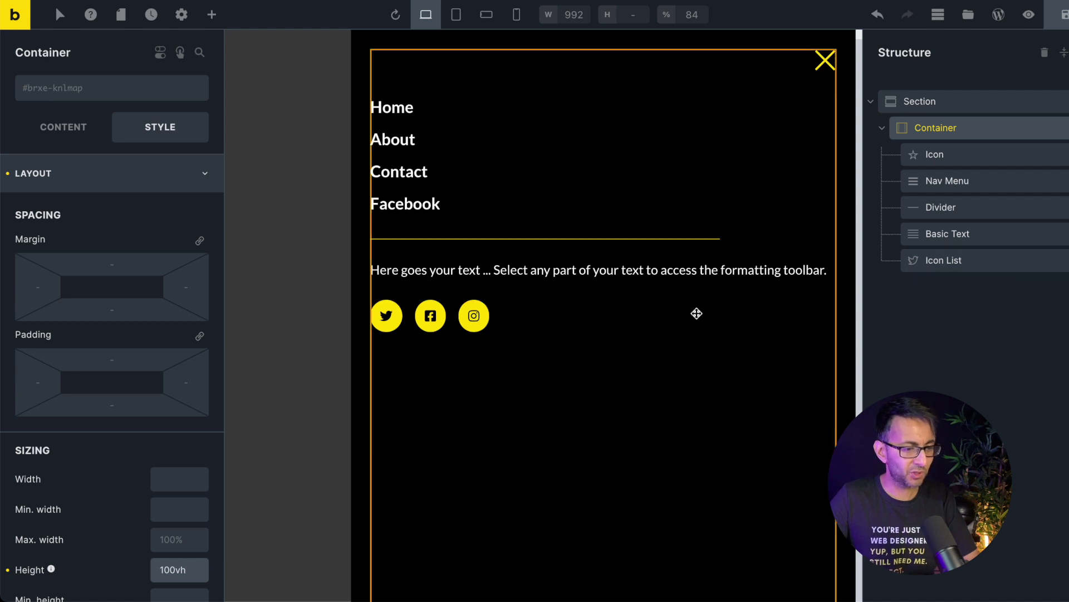
- Compare the Container's main axis spacing options and set the main axis alignment to Center
click(87, 137)
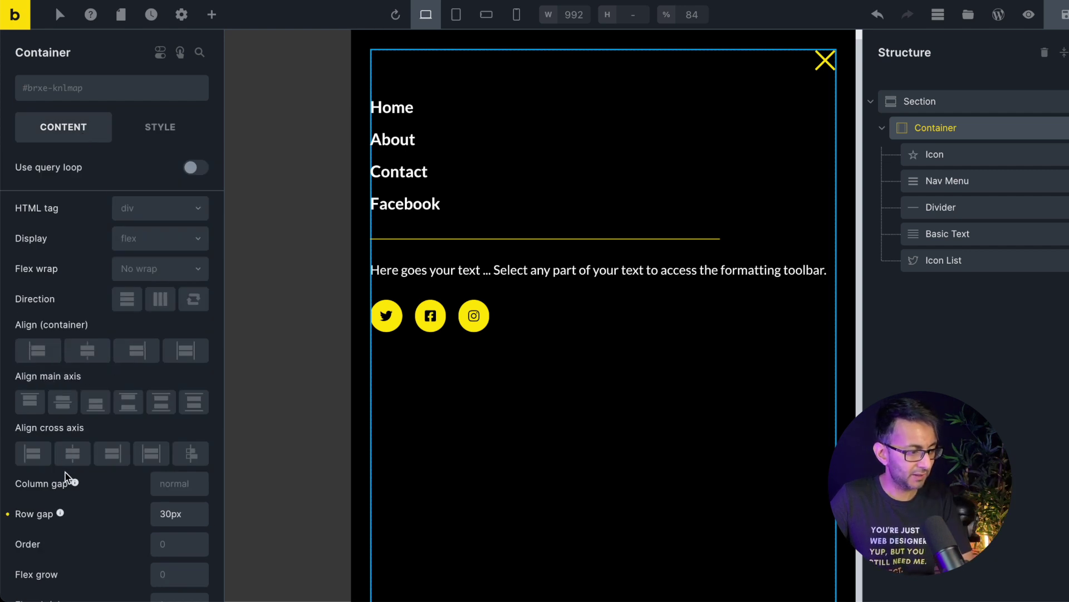
click(63, 401)
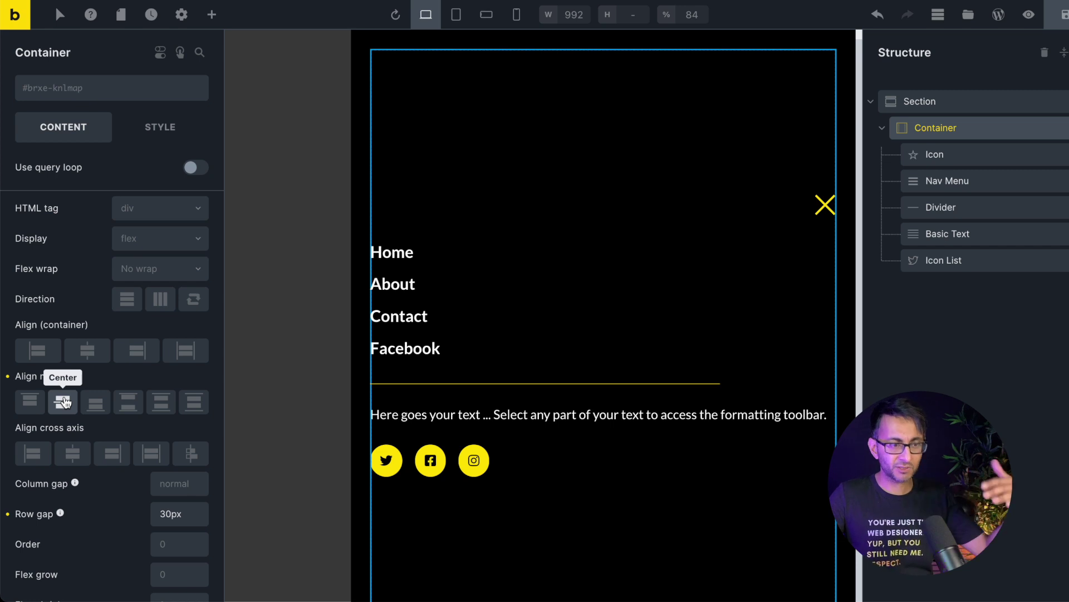
click(129, 403)
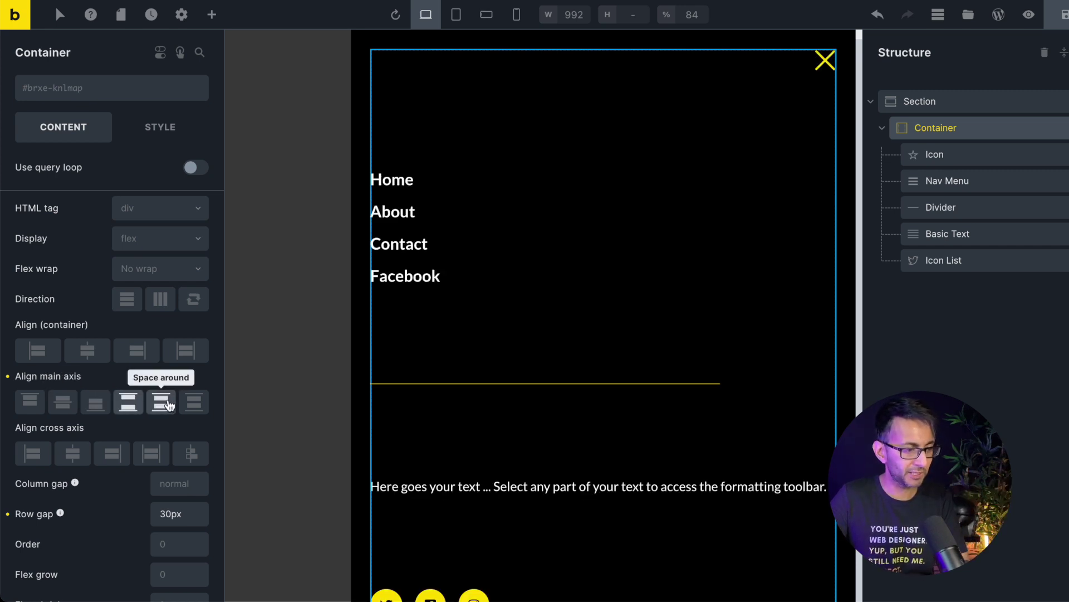
click(167, 406)
click(192, 402)
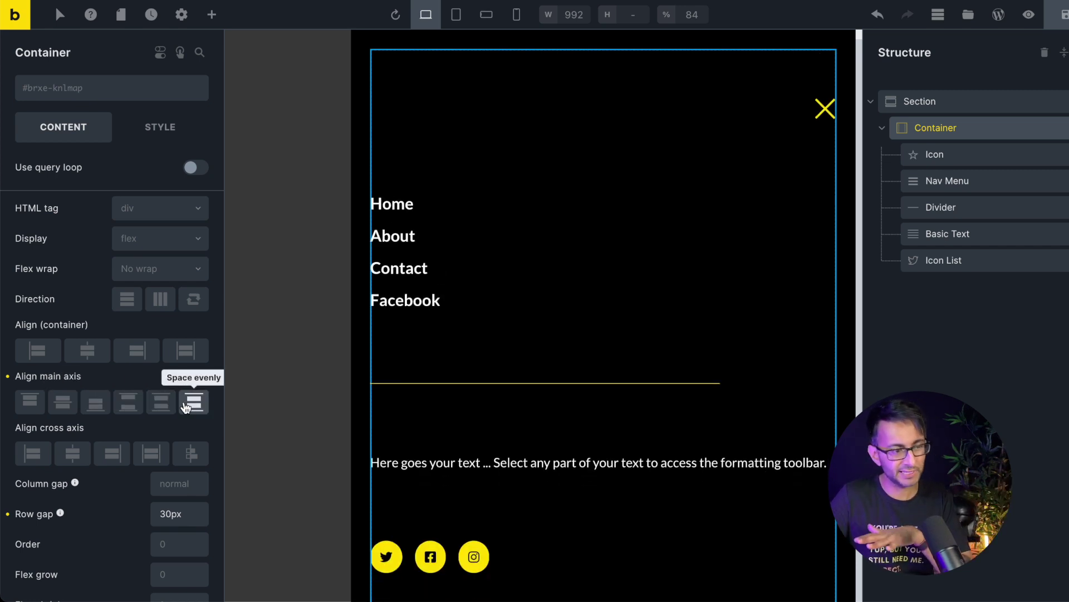
click(60, 404)
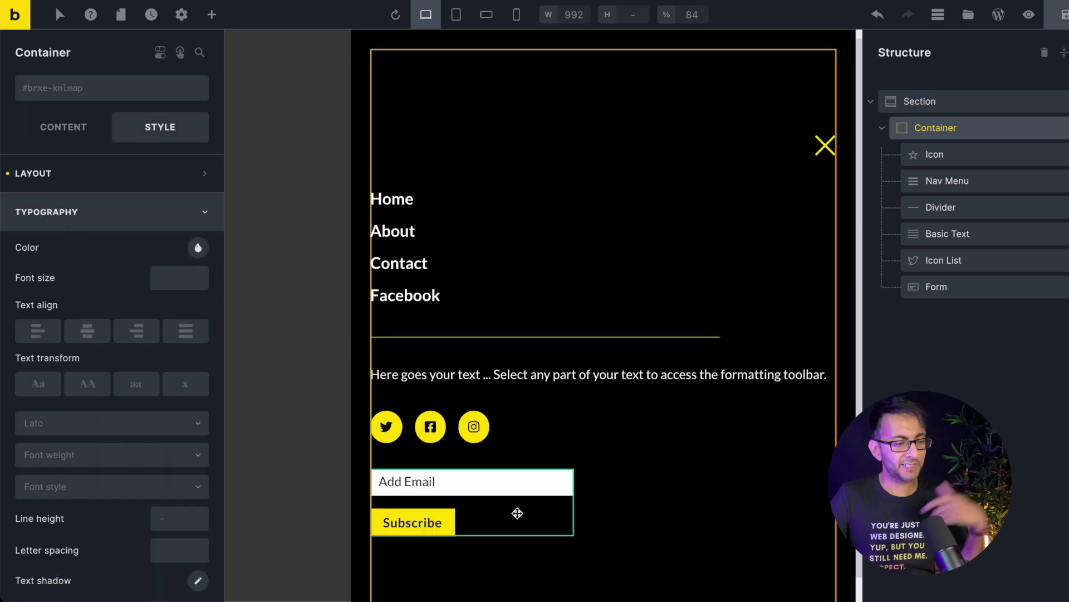
click(527, 518)
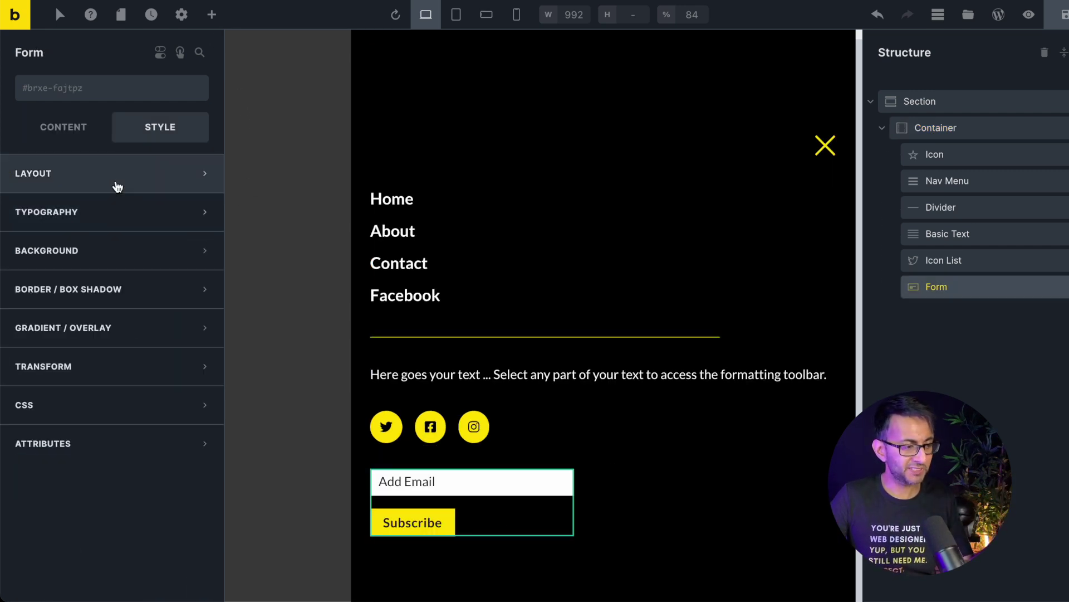
click(66, 125)
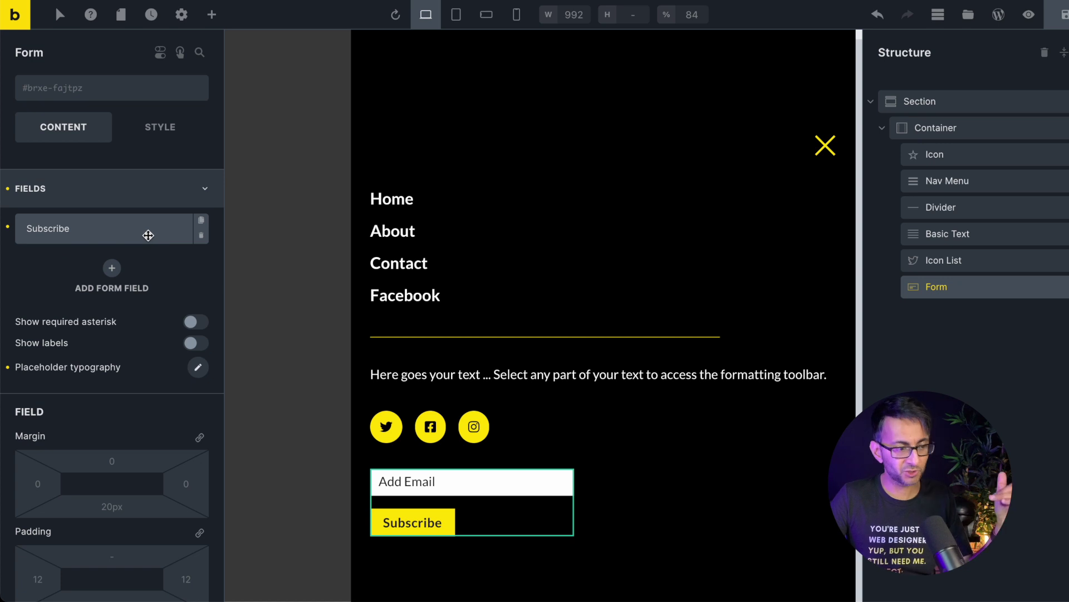
click(989, 131)
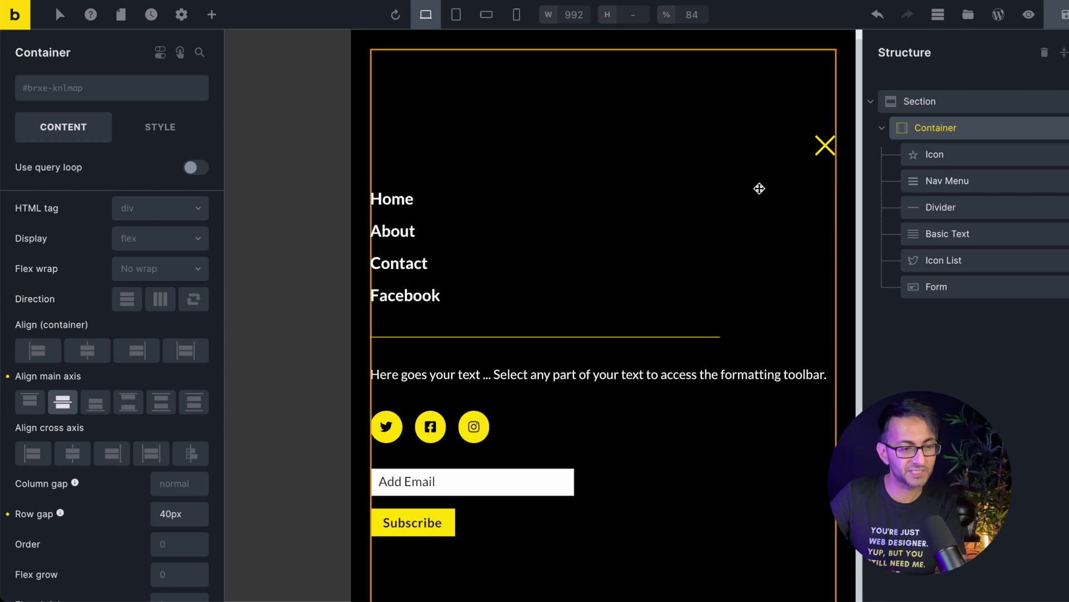
- Move the close Icon out of the Container so it sits directly in the Section, above the Container
drag(965, 271, 998, 109)
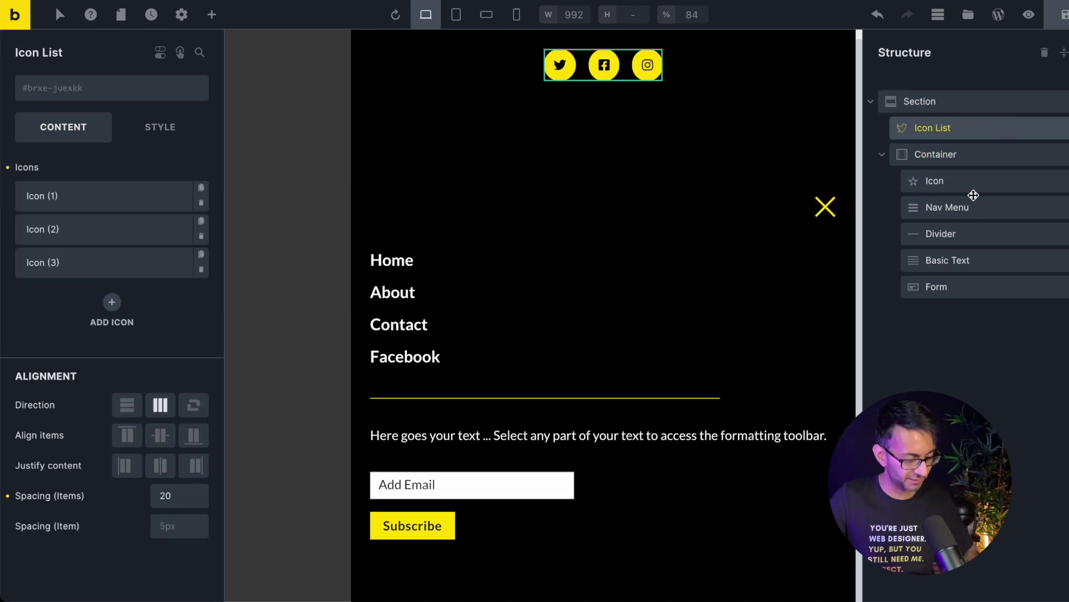
key(ctrl+z)
drag(982, 155, 991, 121)
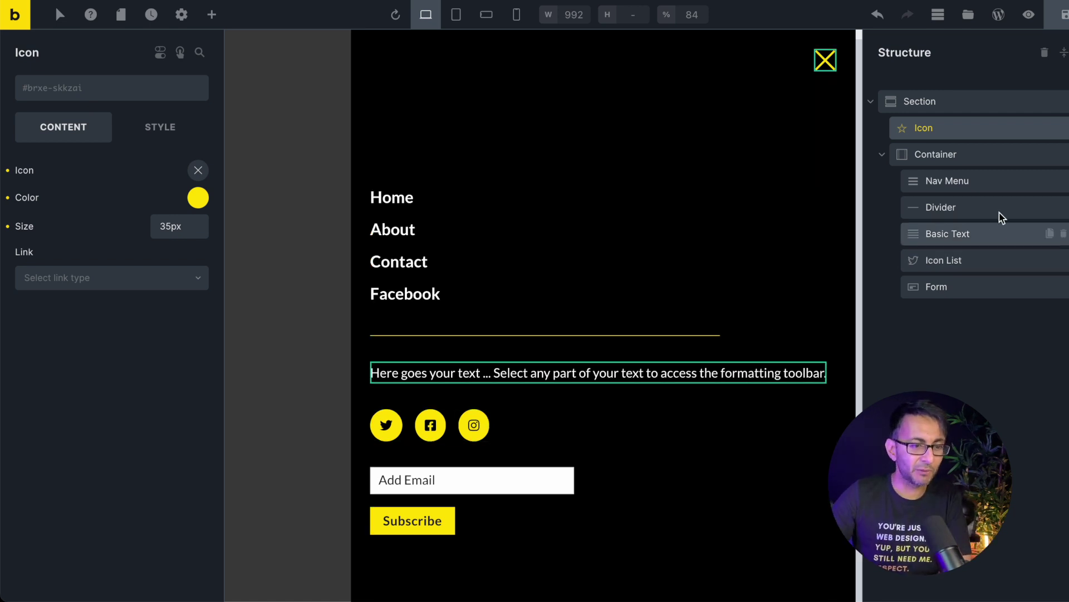
- Set the Basic Text element's maximum width to 75%
click(685, 381)
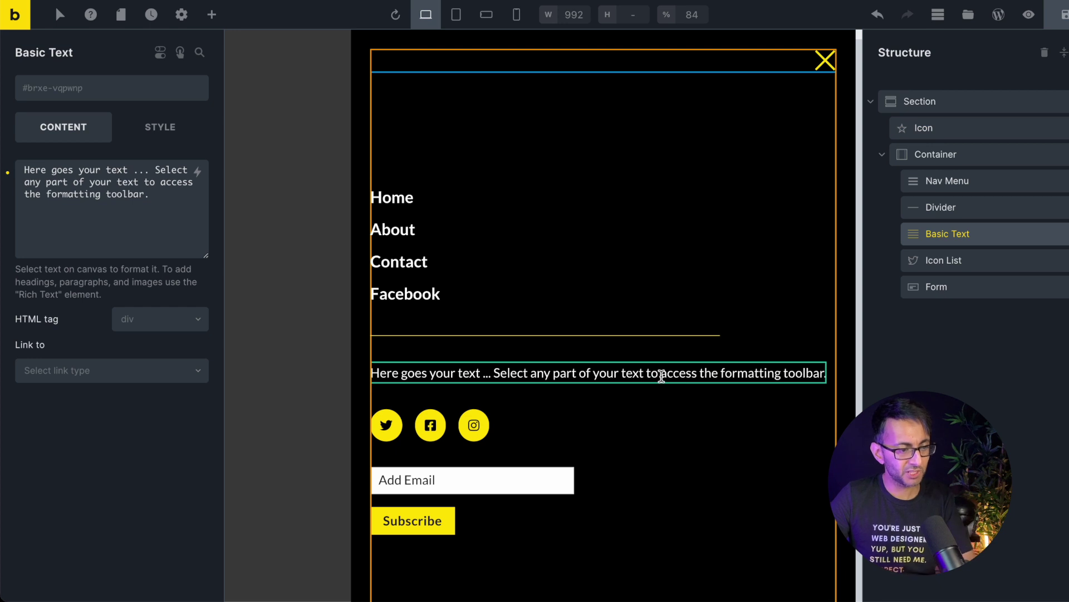
click(170, 129)
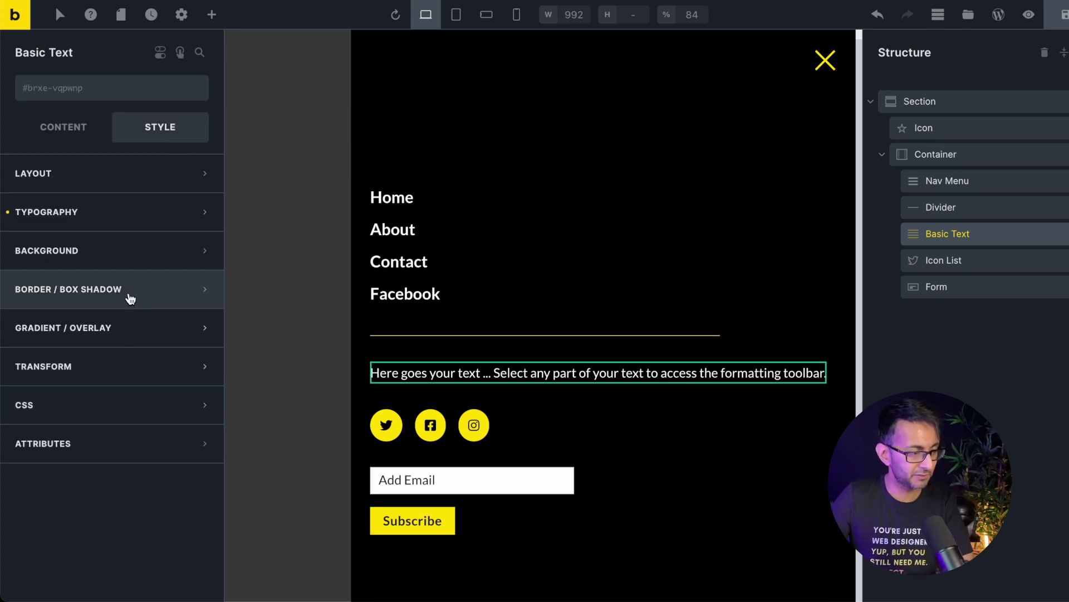
click(158, 180)
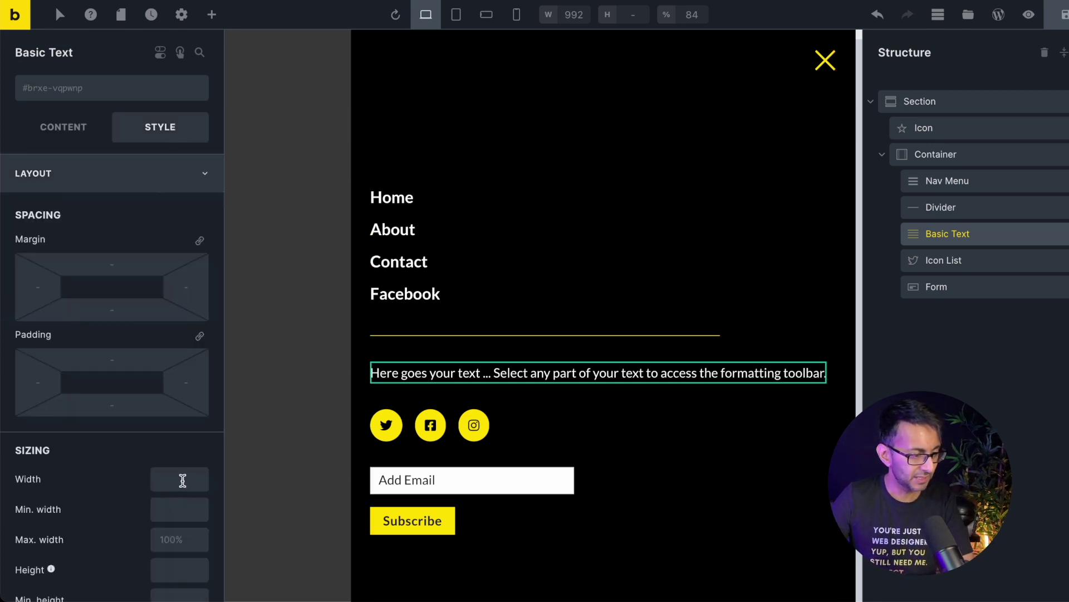
click(173, 539)
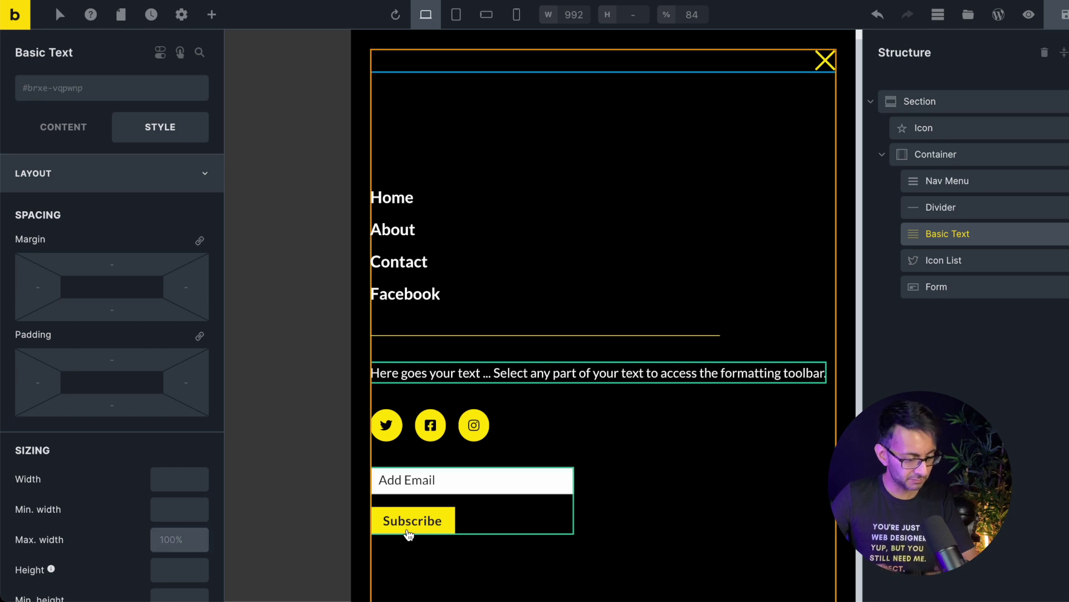
text(75%)
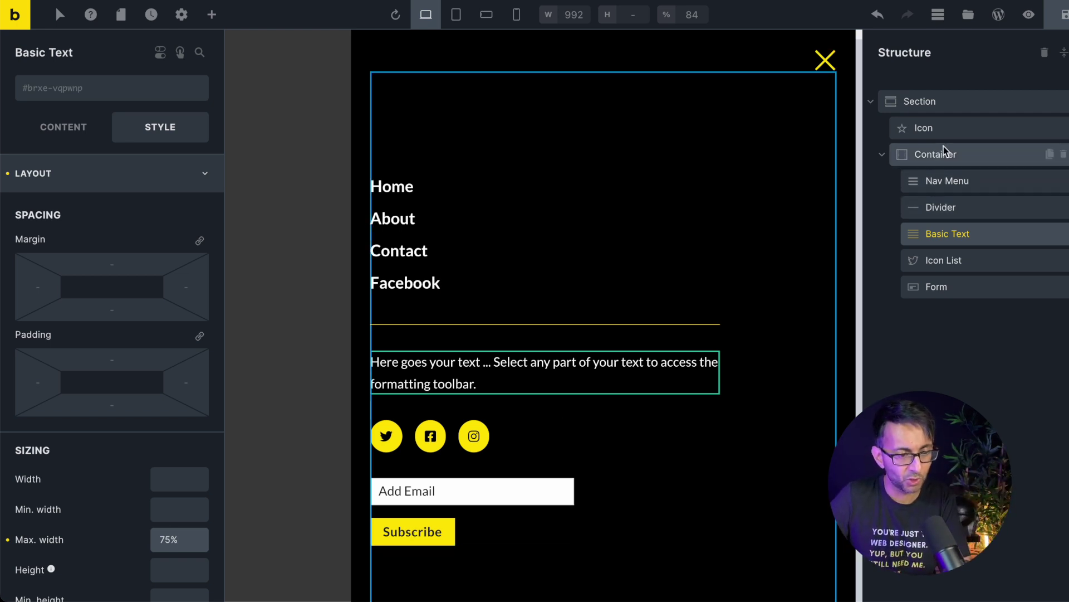
- Add an interaction to the close Icon that hides the Offcanvas popup on click
click(954, 129)
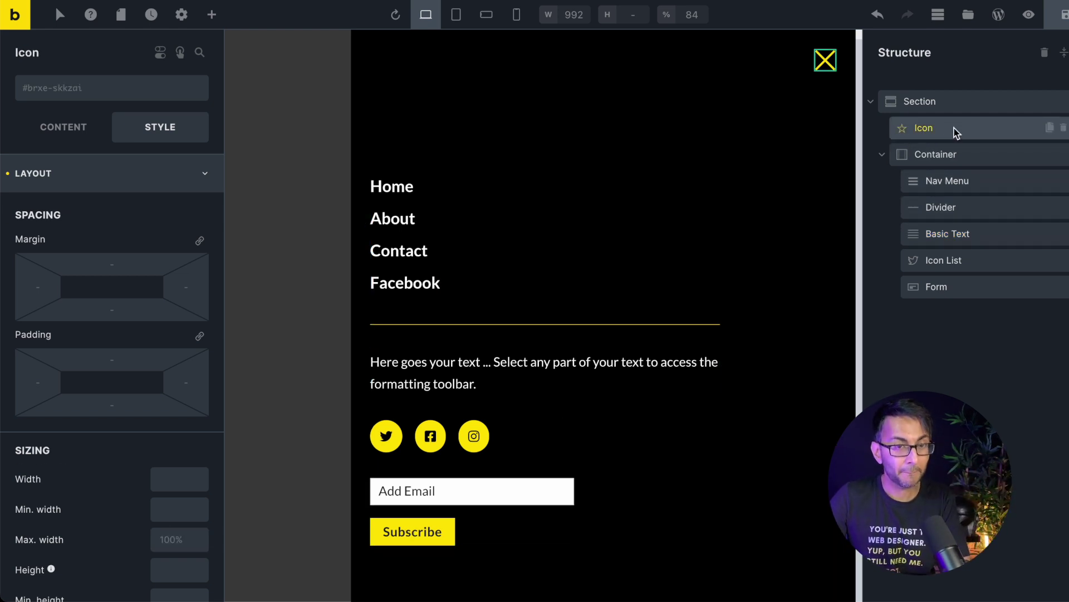
click(180, 55)
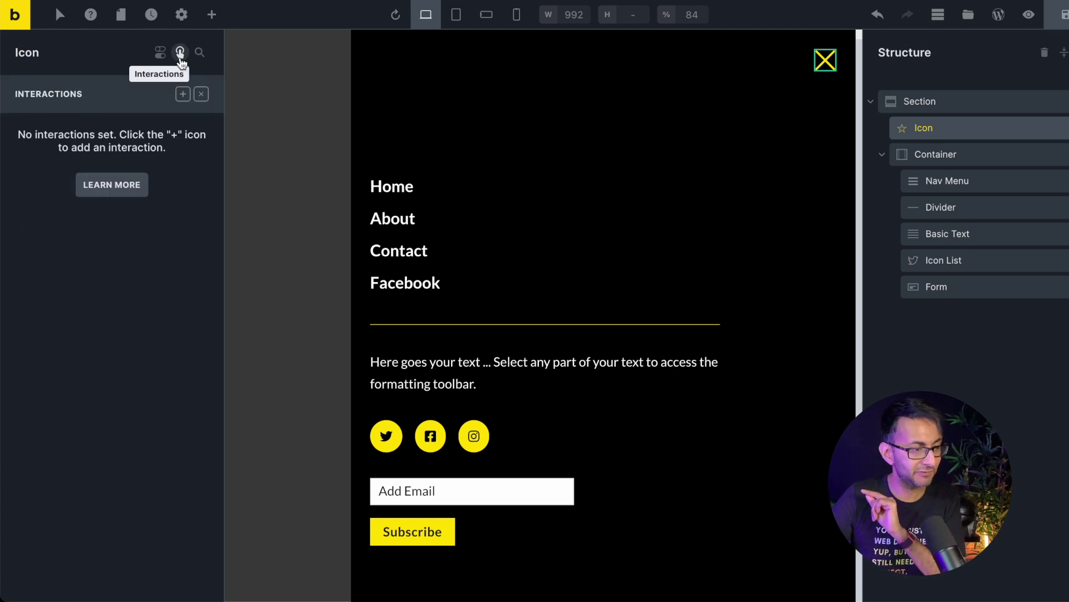
click(182, 96)
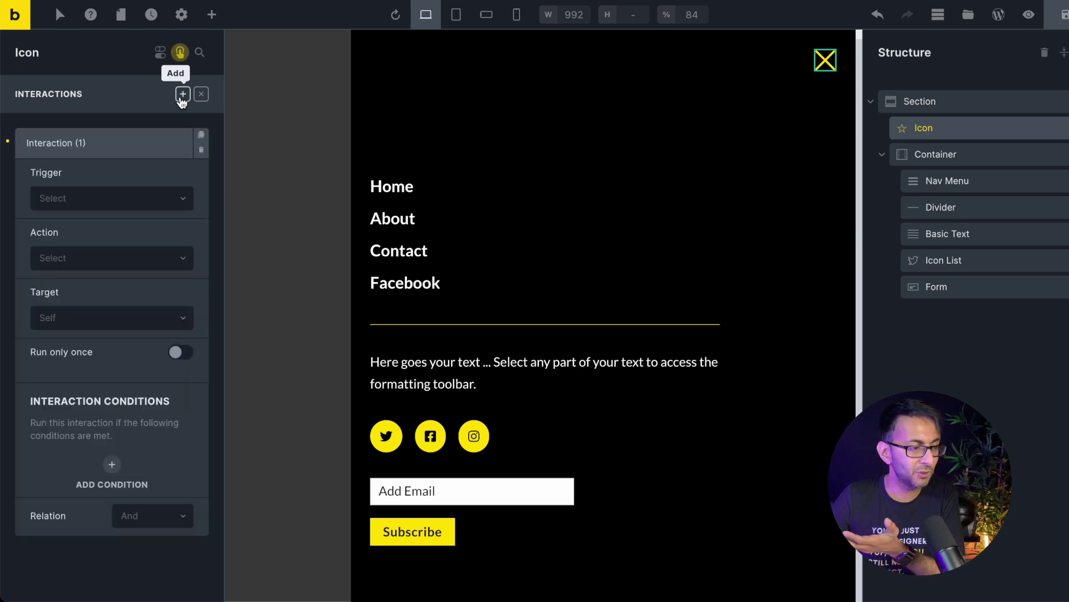
click(116, 200)
click(95, 247)
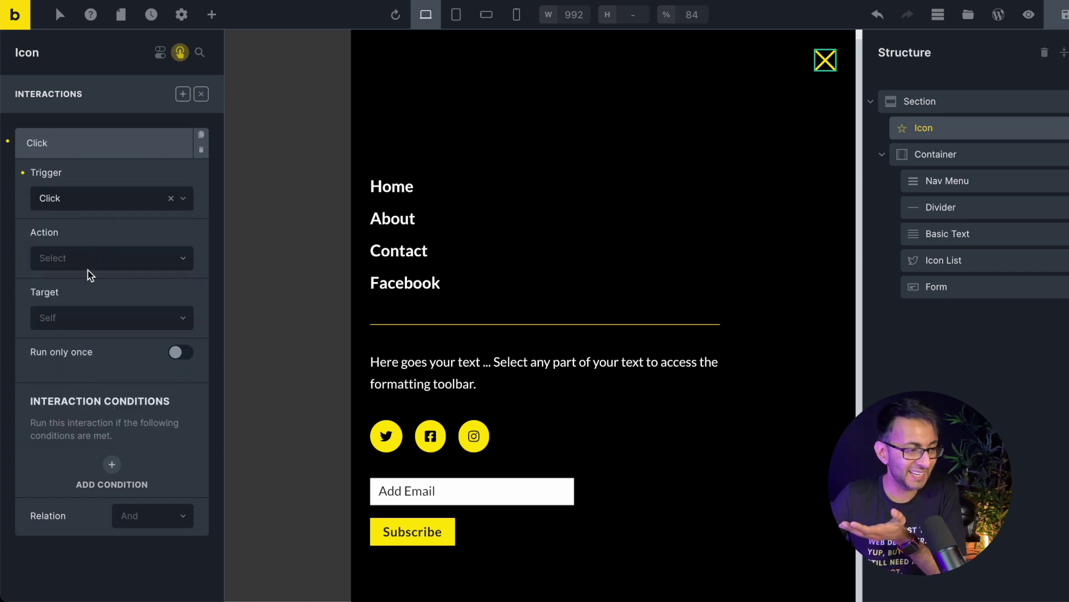
click(97, 259)
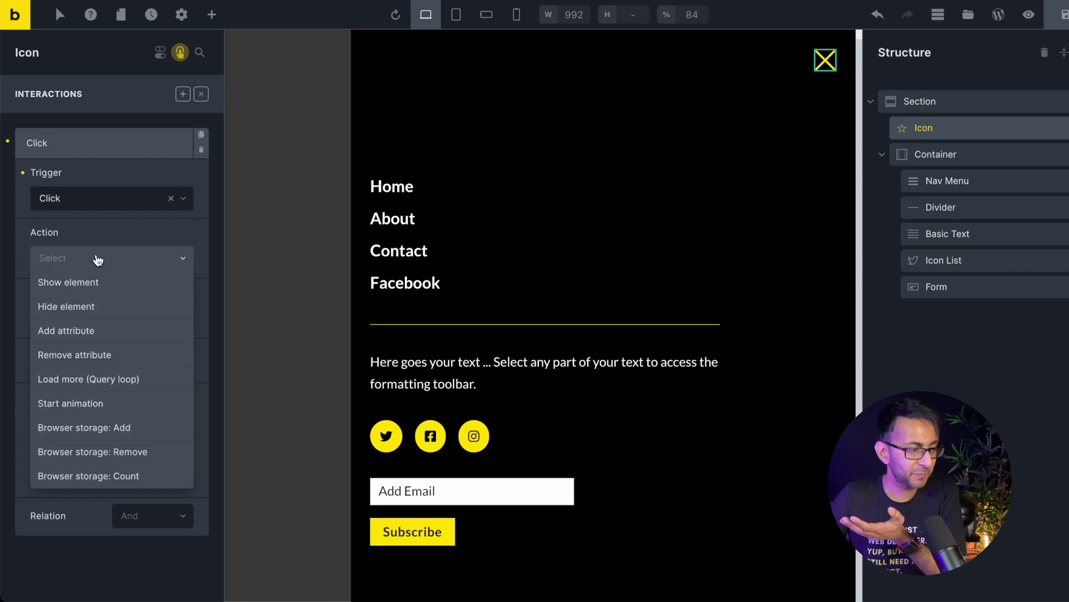
click(89, 308)
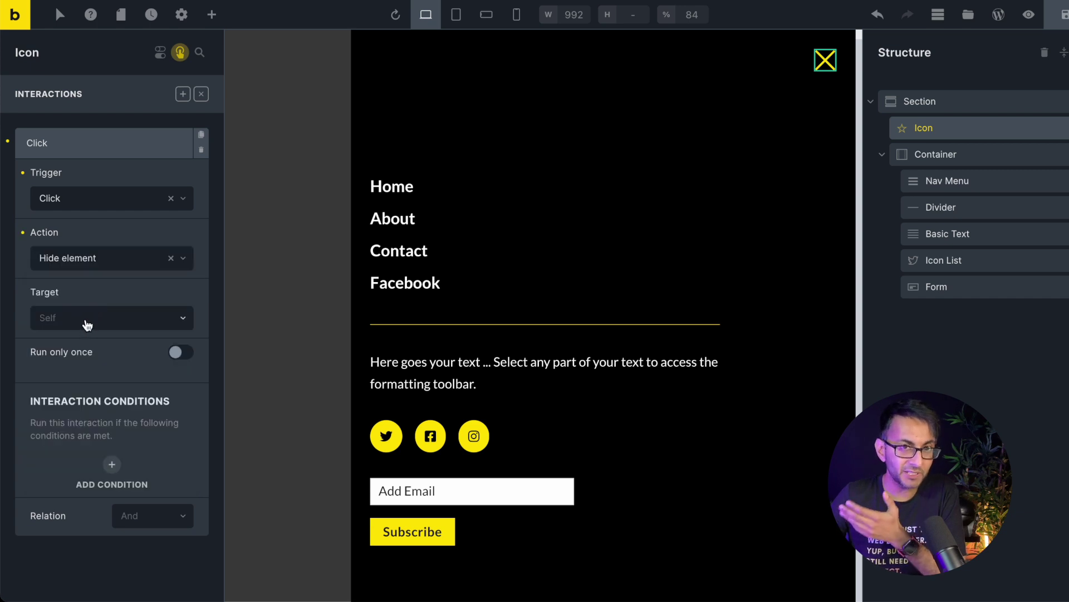
click(86, 324)
click(84, 394)
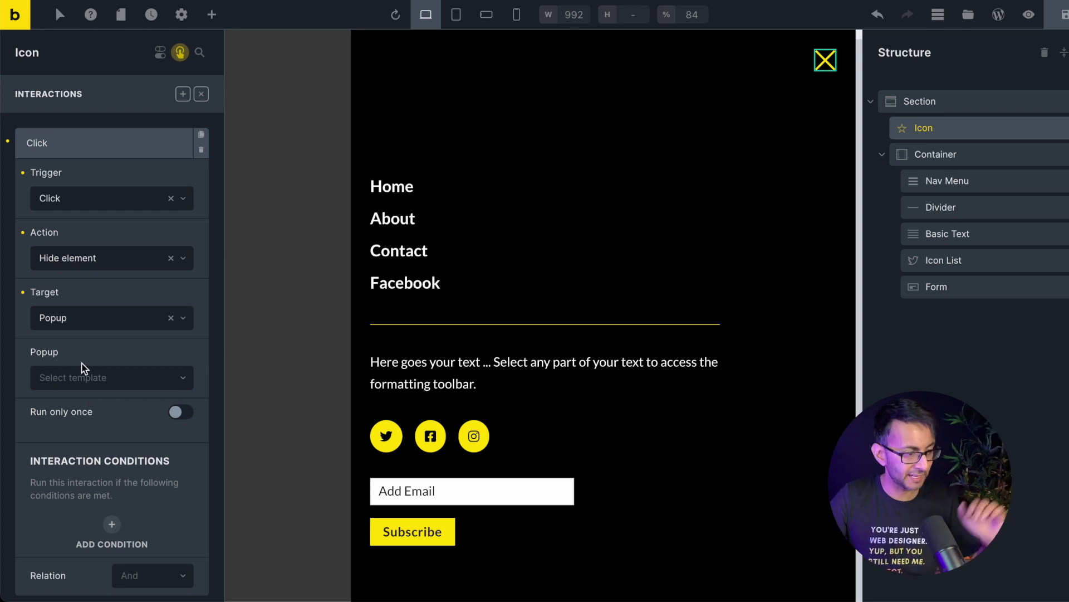
click(92, 386)
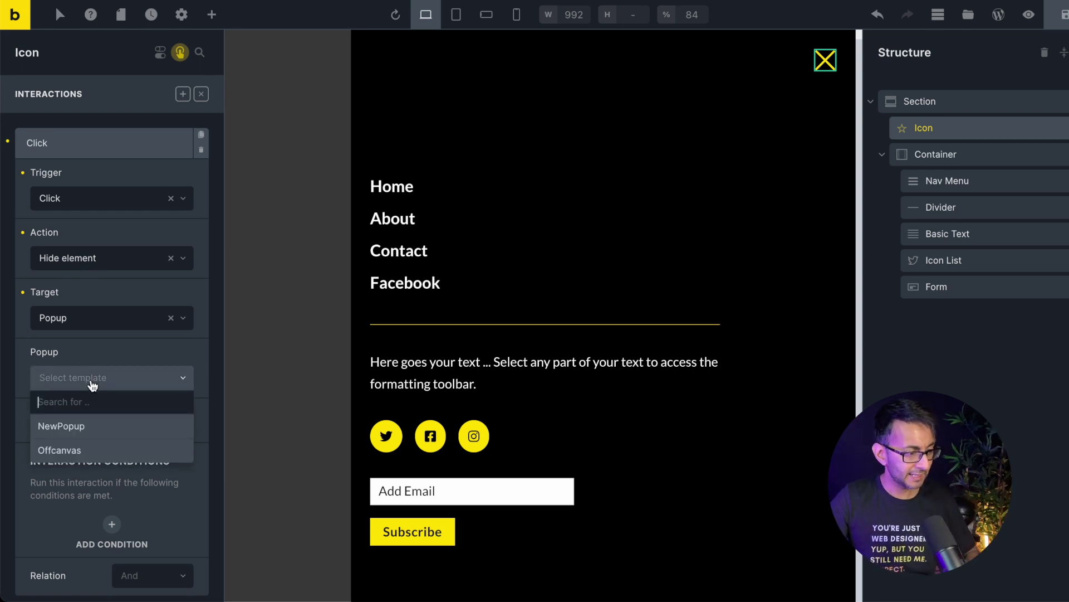
click(106, 450)
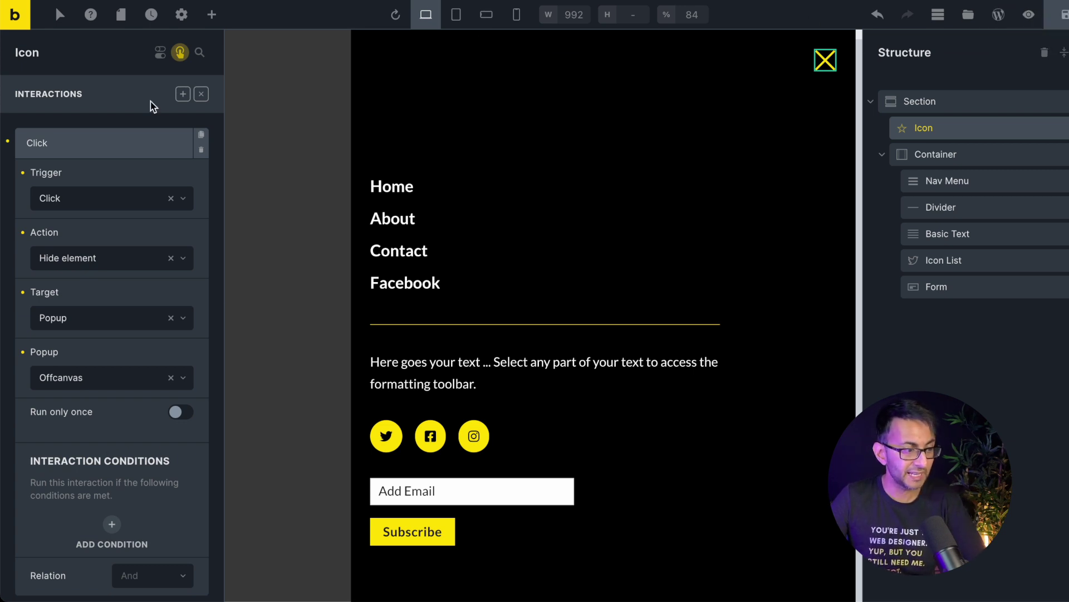
- Add a second interaction to the close Icon that starts the pulse animation on hover, and save the template
click(183, 94)
scroll(116, 446, down, 8)
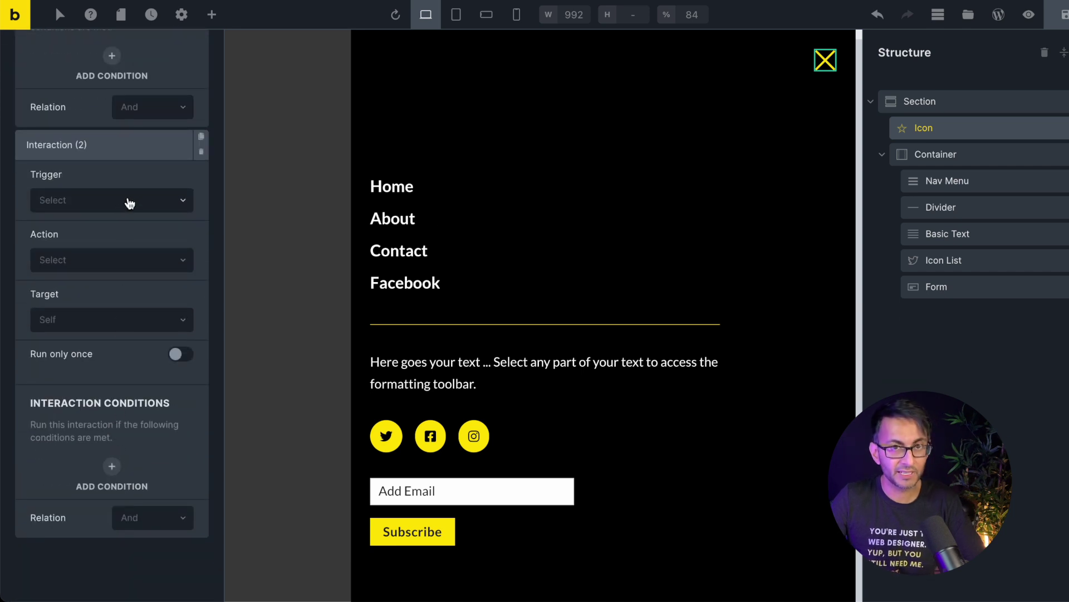
click(129, 205)
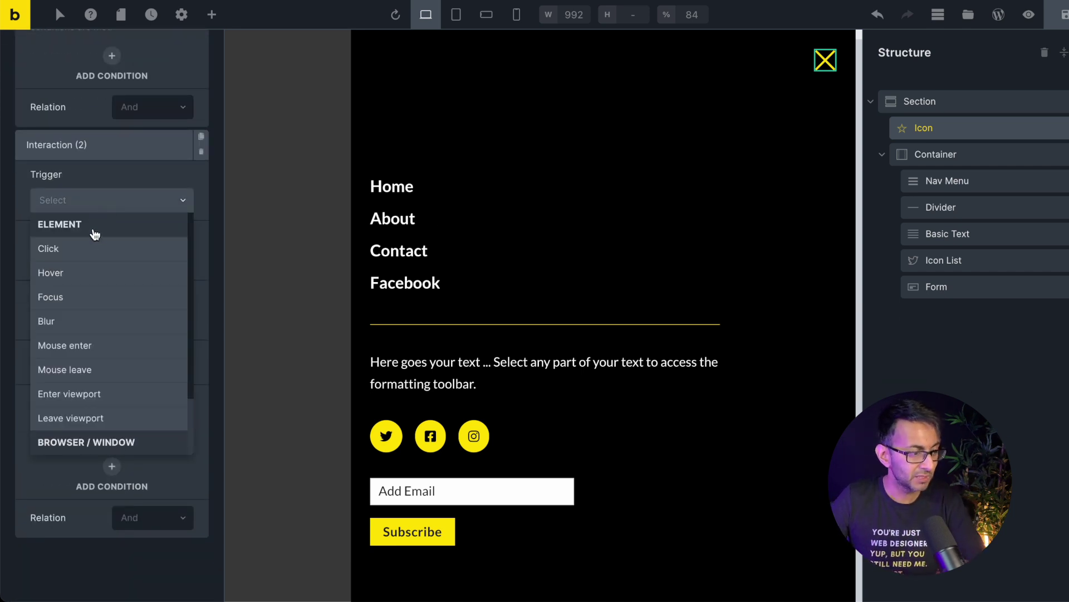
click(99, 274)
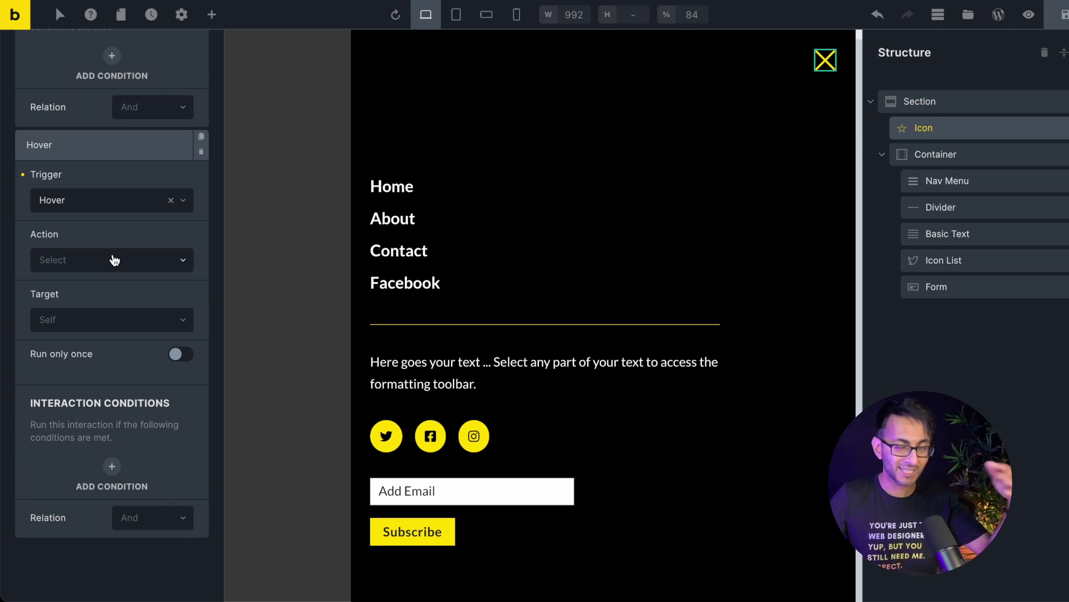
click(93, 263)
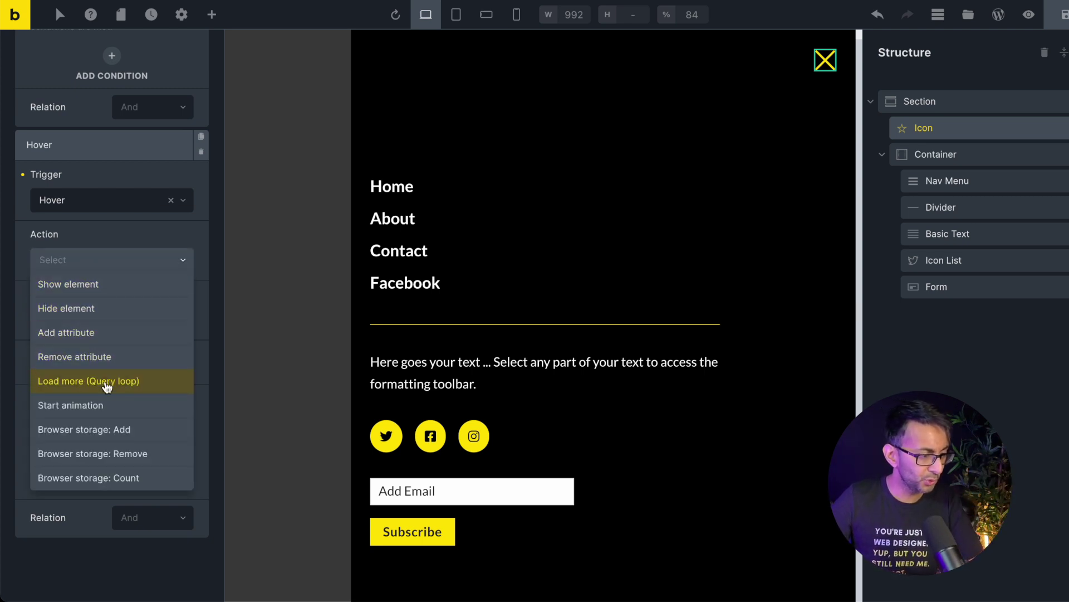
click(102, 407)
click(158, 304)
click(152, 386)
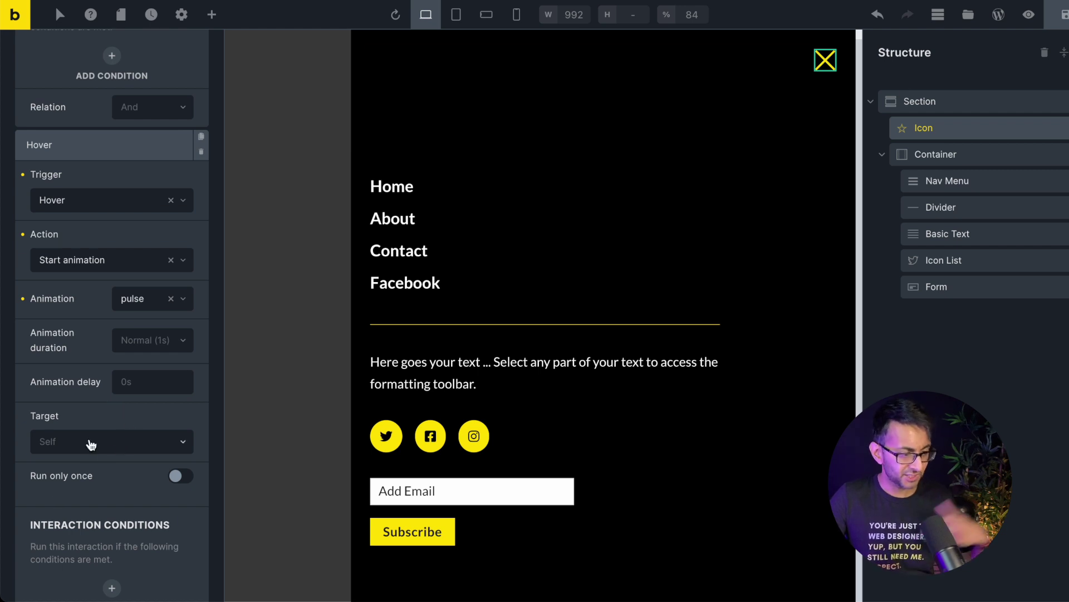
click(1053, 25)
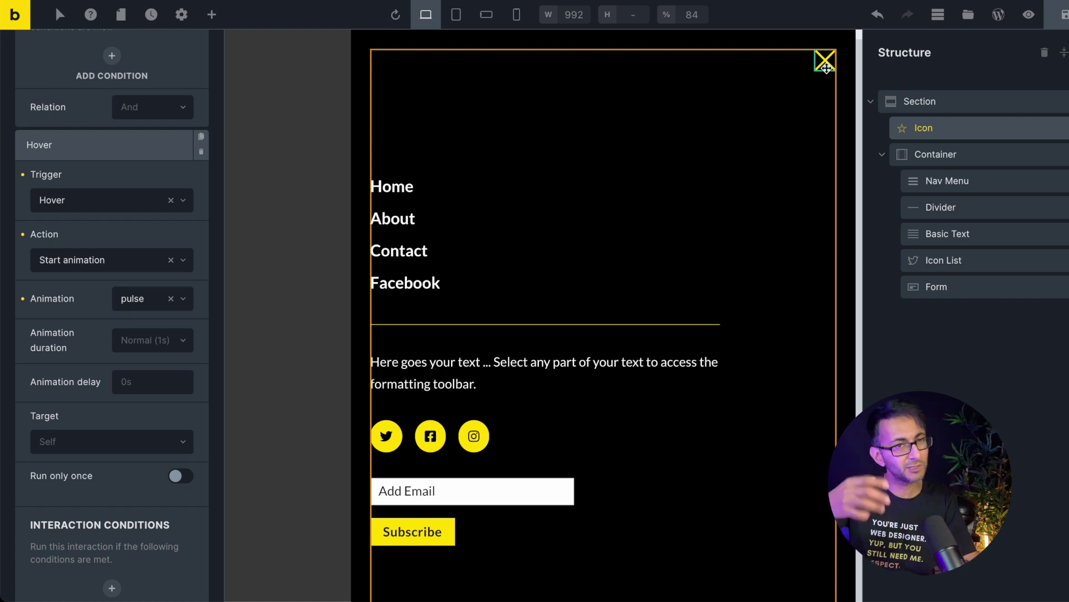
- Add a template condition that shows the popup on the entire website, and save the template
click(183, 16)
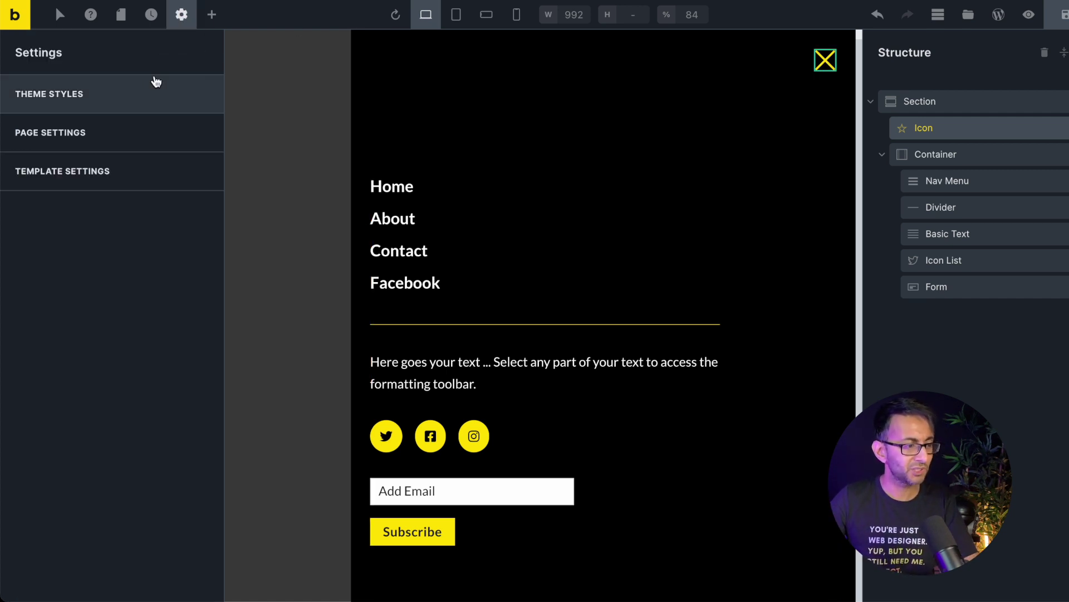
click(134, 166)
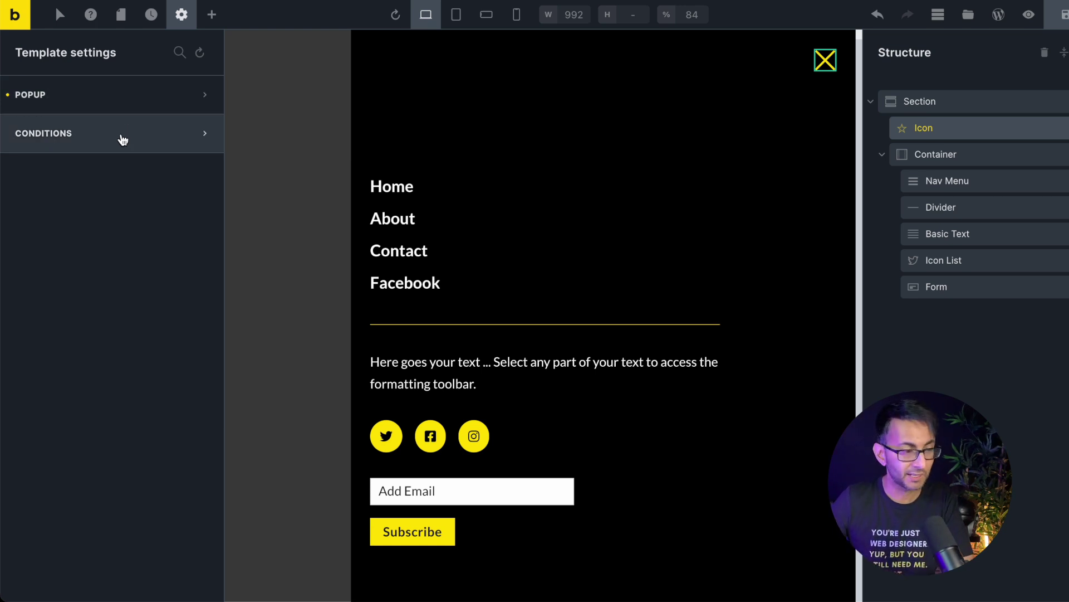
click(122, 139)
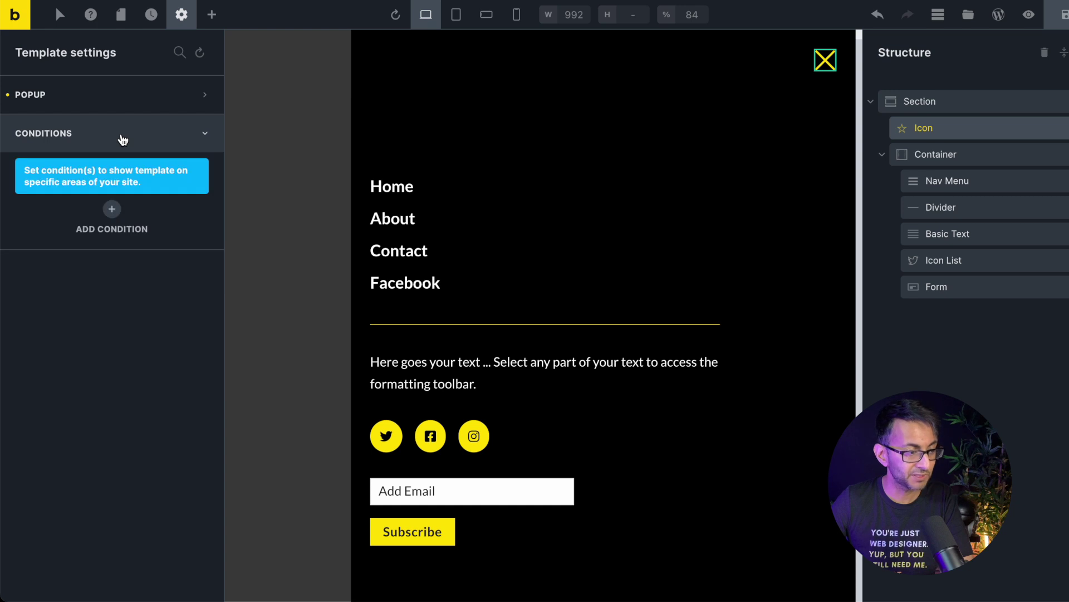
click(112, 211)
click(91, 248)
click(83, 273)
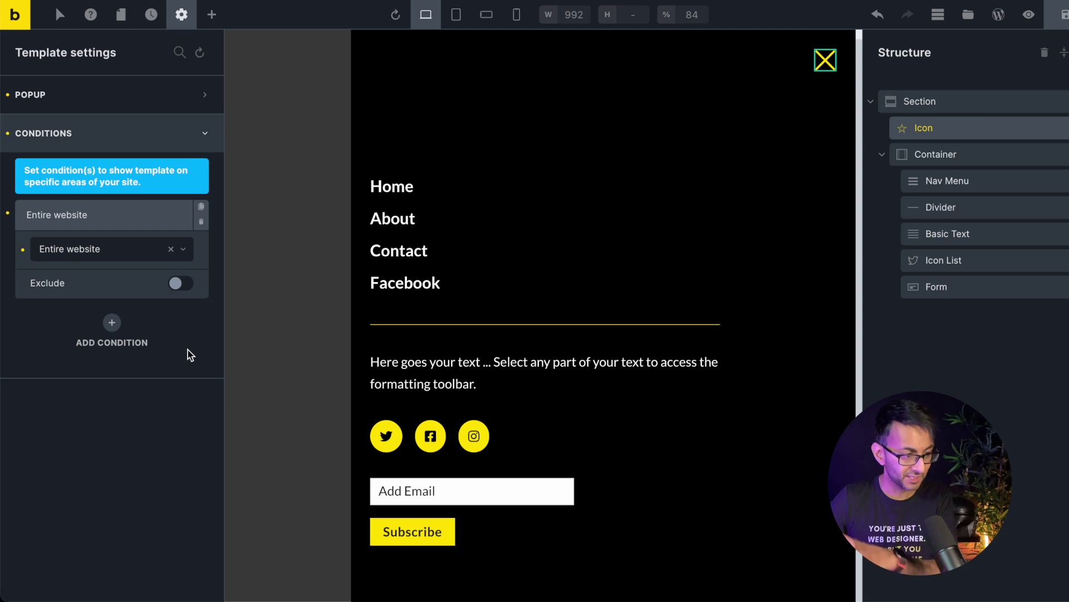
click(1065, 18)
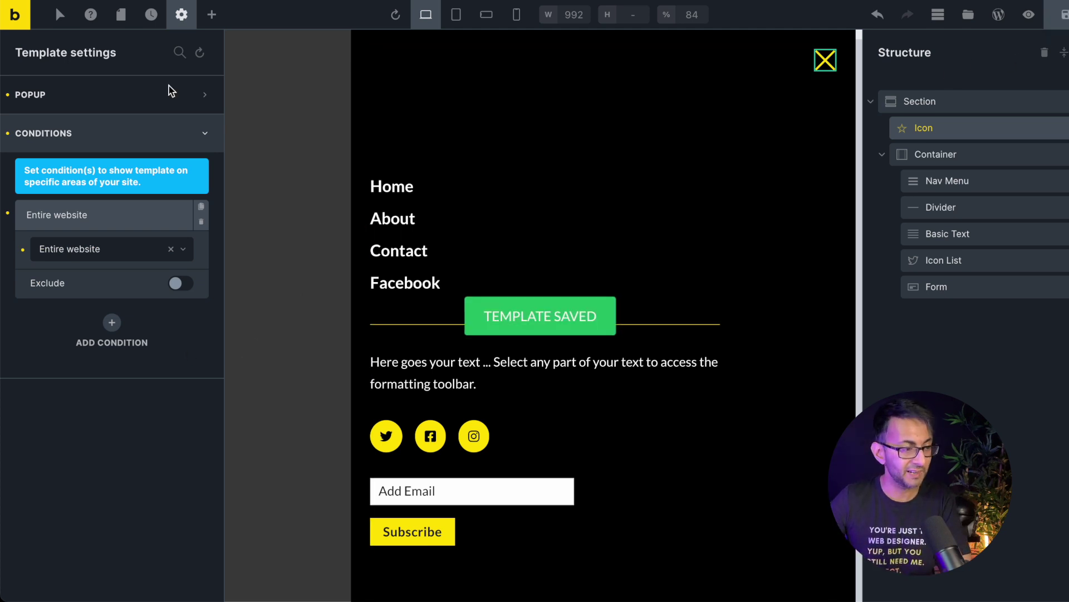
click(111, 95)
scroll(113, 501, down, 6)
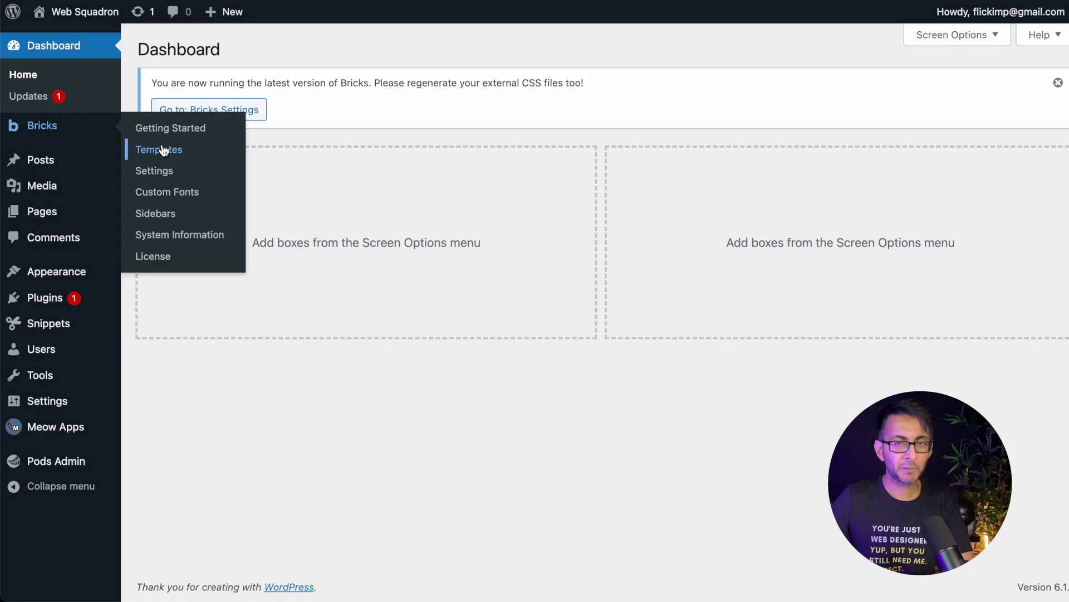
- Open the Header Template for editing with Bricks from the WordPress templates list and delete its Nav Menu
click(165, 148)
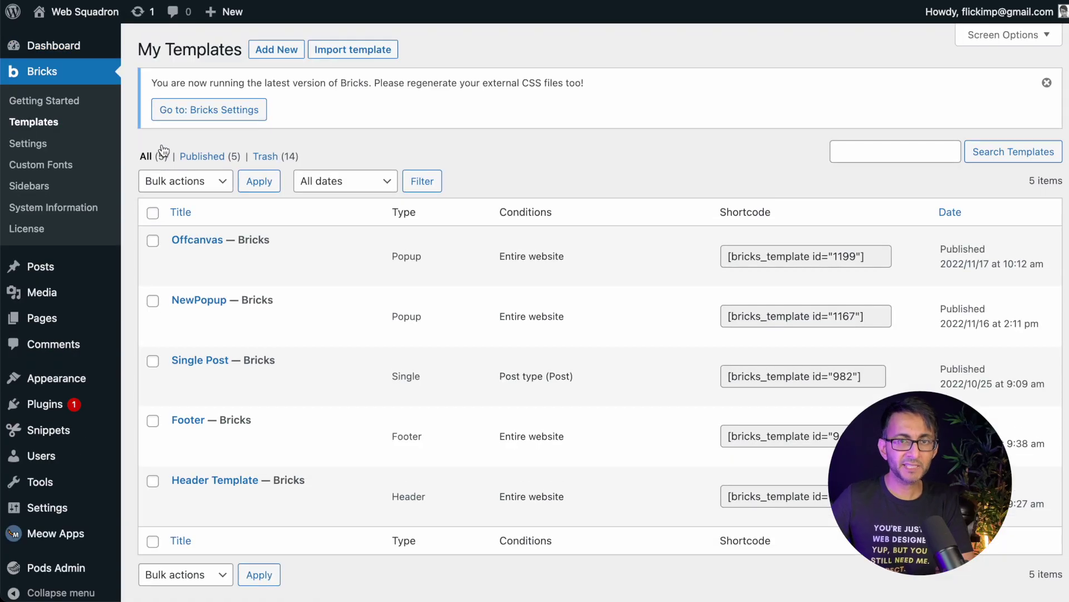
mouse_move(399, 489)
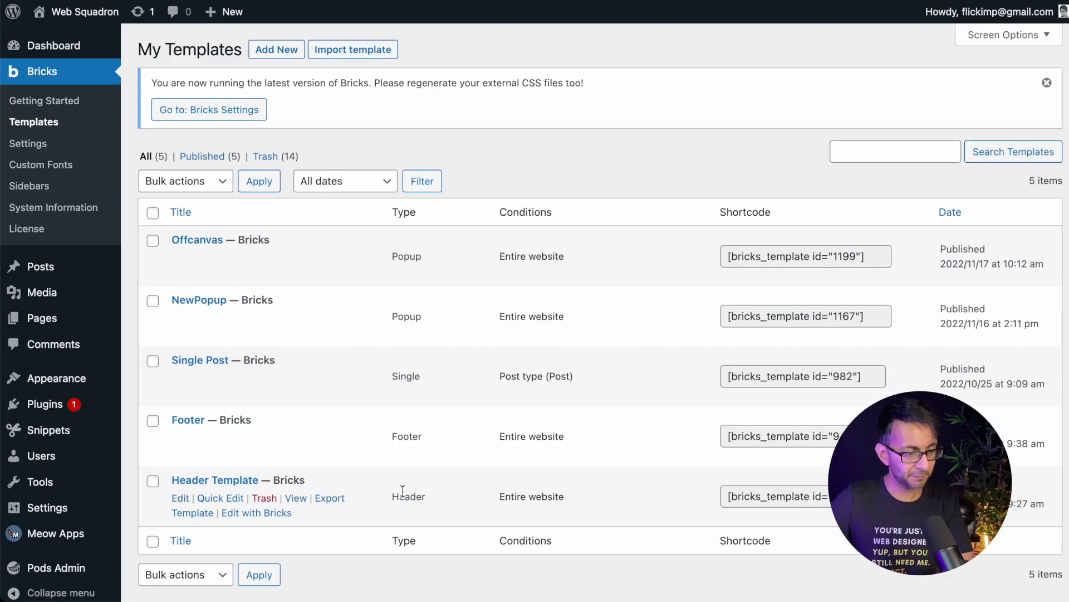
click(269, 514)
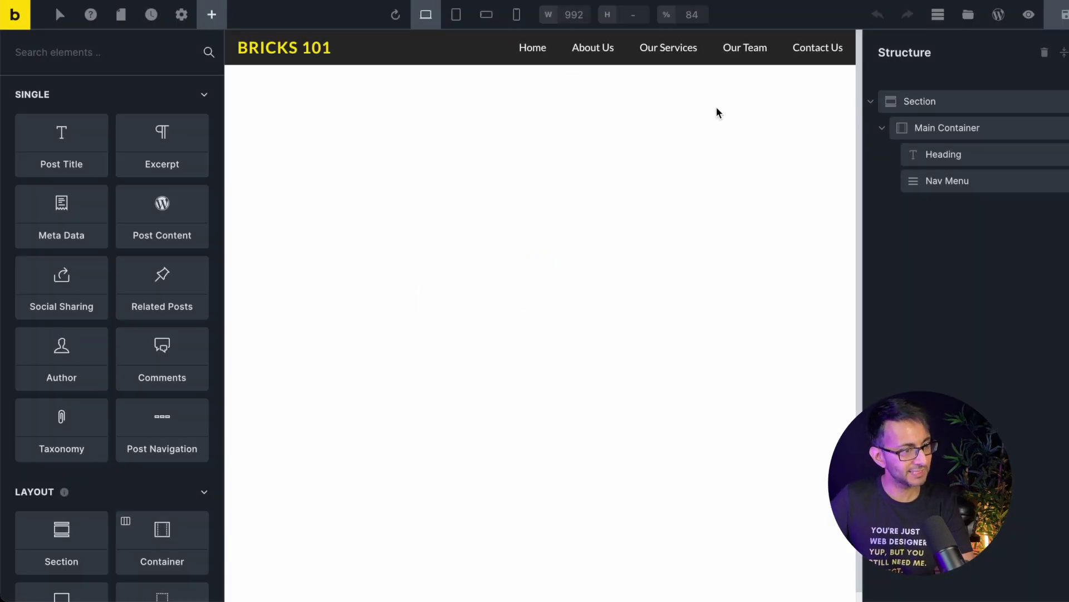
click(979, 184)
click(1063, 181)
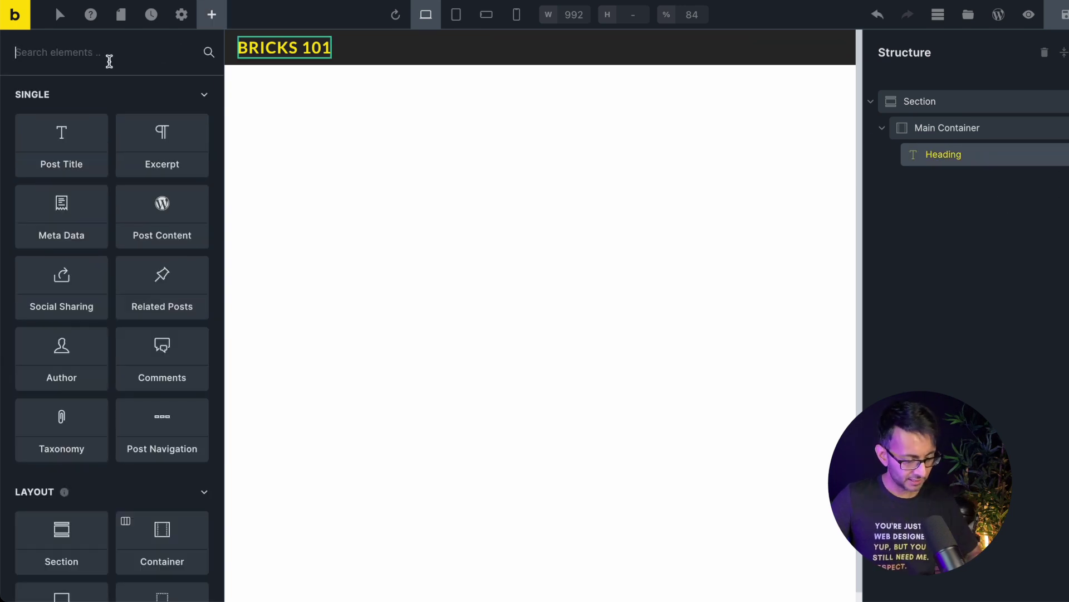
- Copy the close Icon from the Offcanvas popup template and paste it into the header template's Main Container
text(icon)
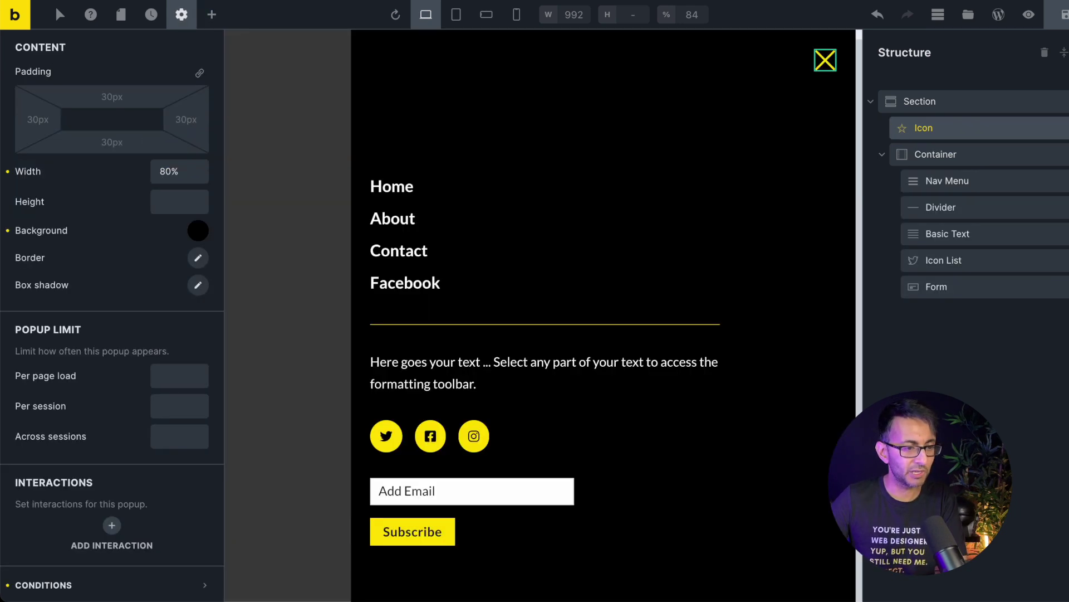
right_click(965, 133)
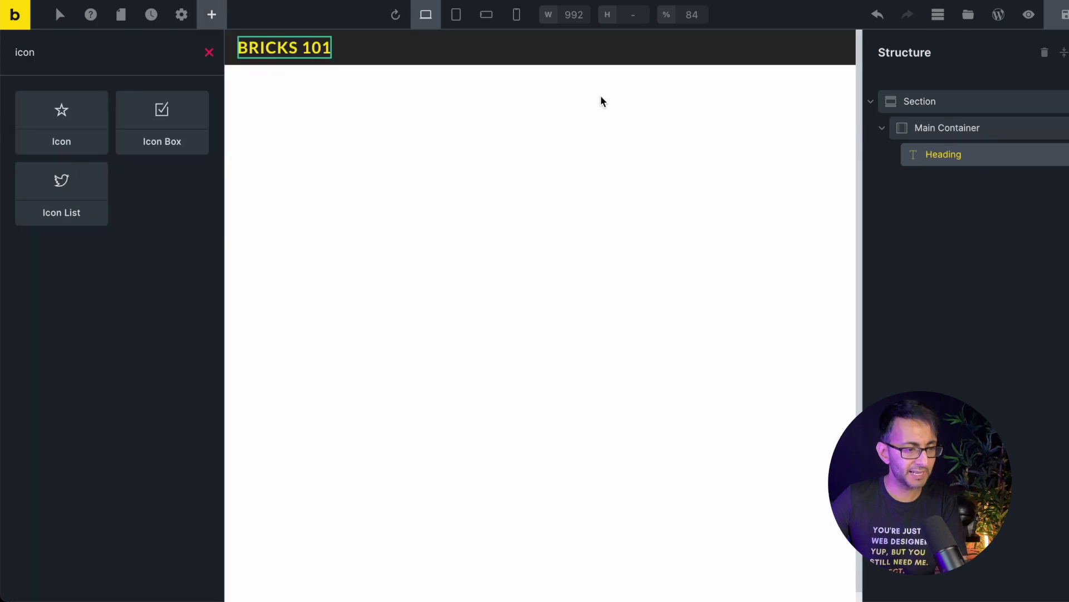
right_click(636, 44)
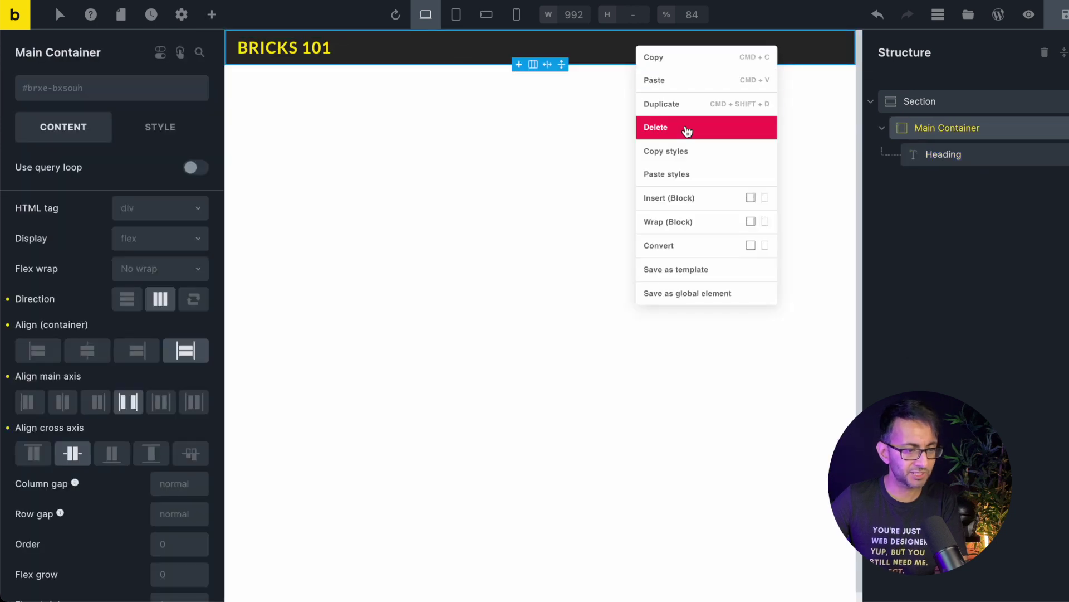
click(686, 80)
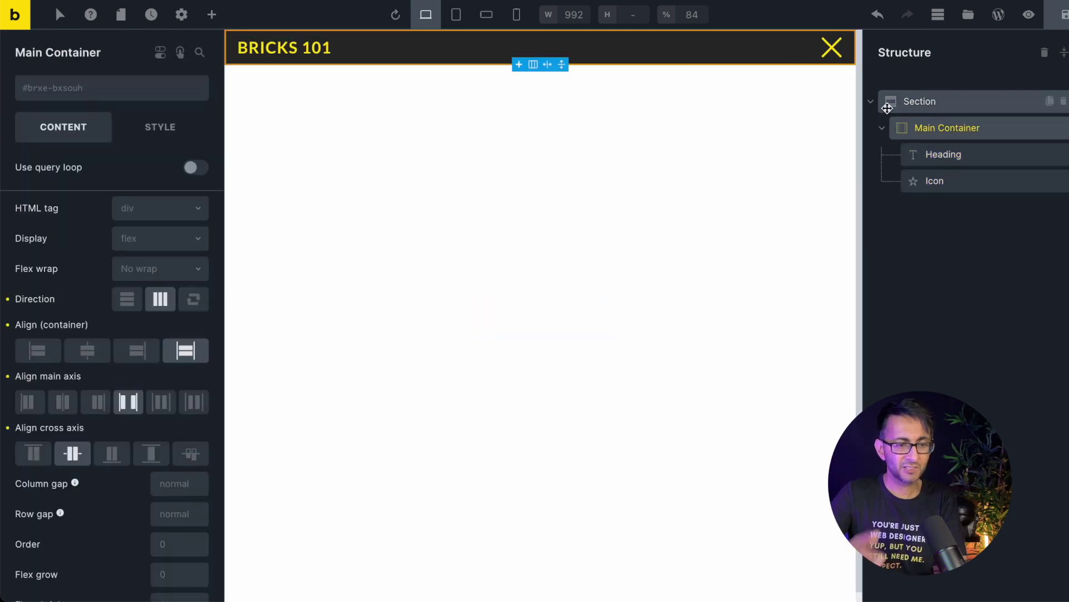
- Change the pasted header Icon to the three-line bars icon from the Fontawesome - Solid library
click(1005, 186)
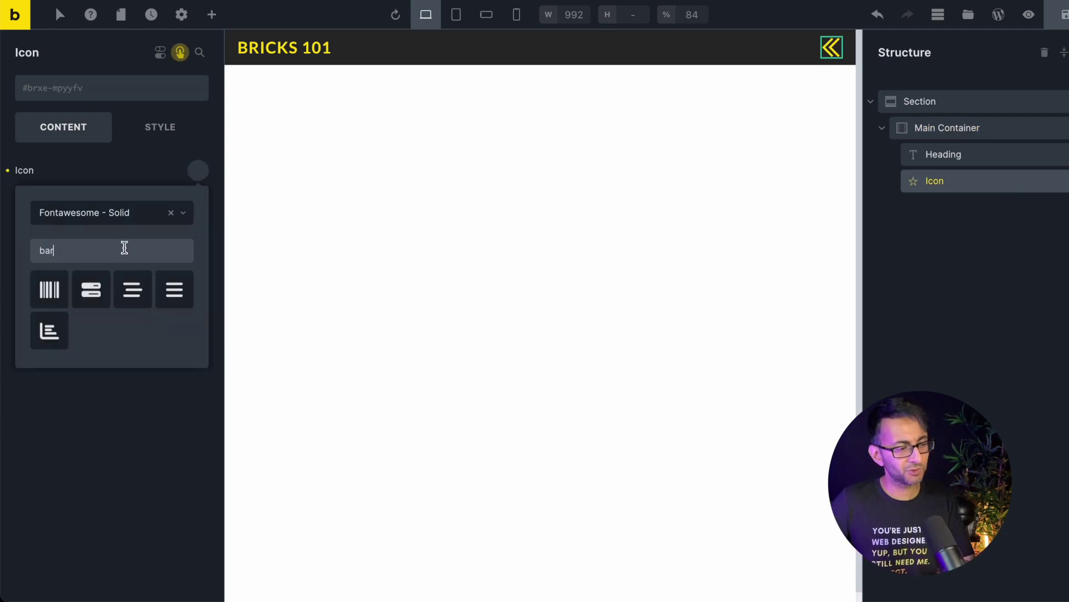
click(184, 218)
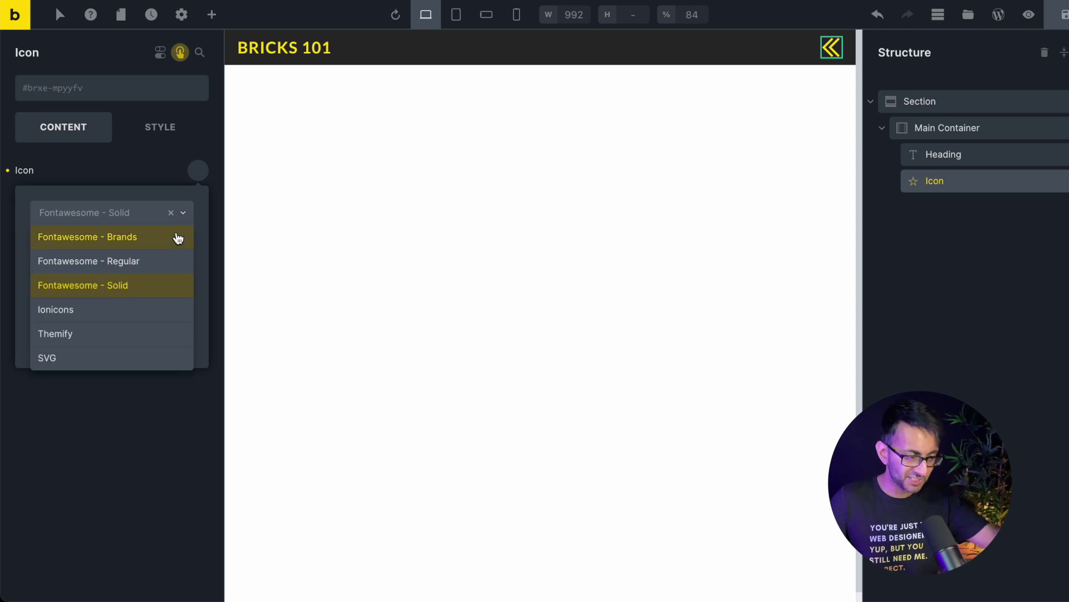
click(133, 412)
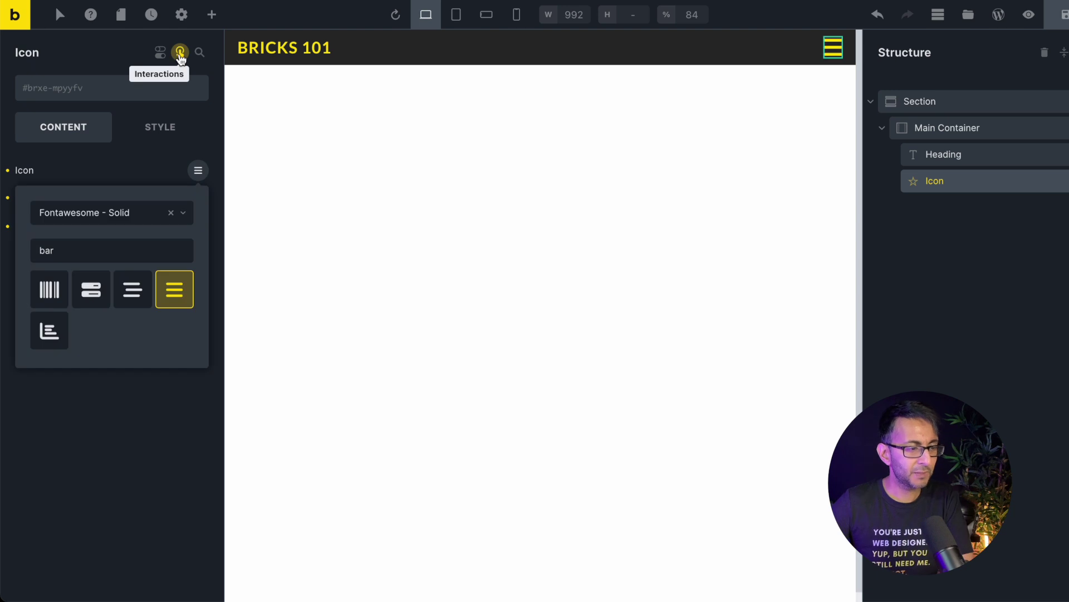
- Change the header Icon's click interaction to the Show element action for the Offcanvas popup, and save the header template
click(179, 52)
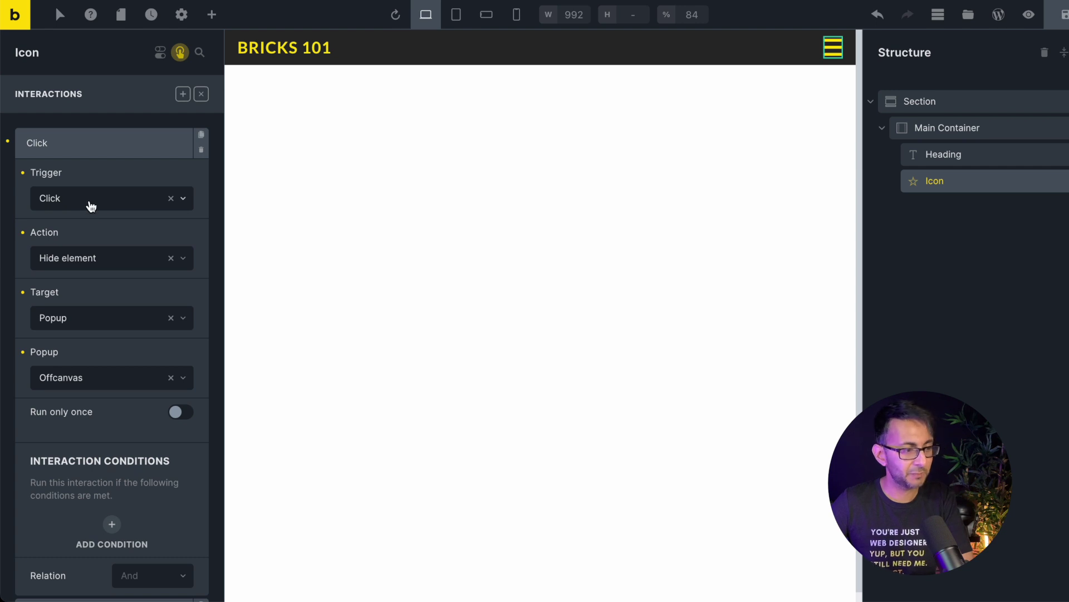
click(187, 262)
click(82, 286)
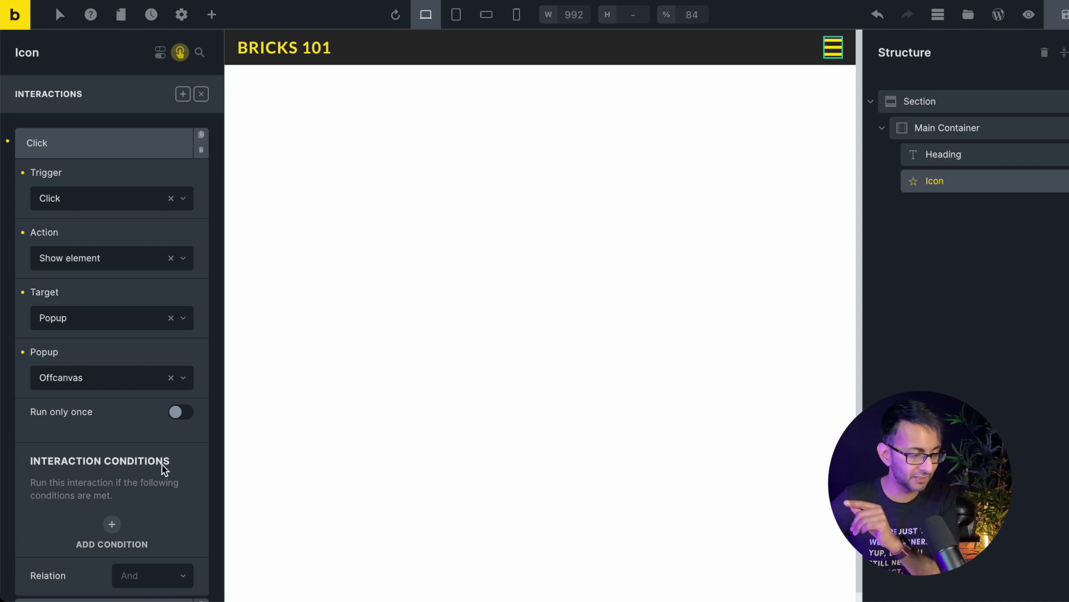
click(1055, 19)
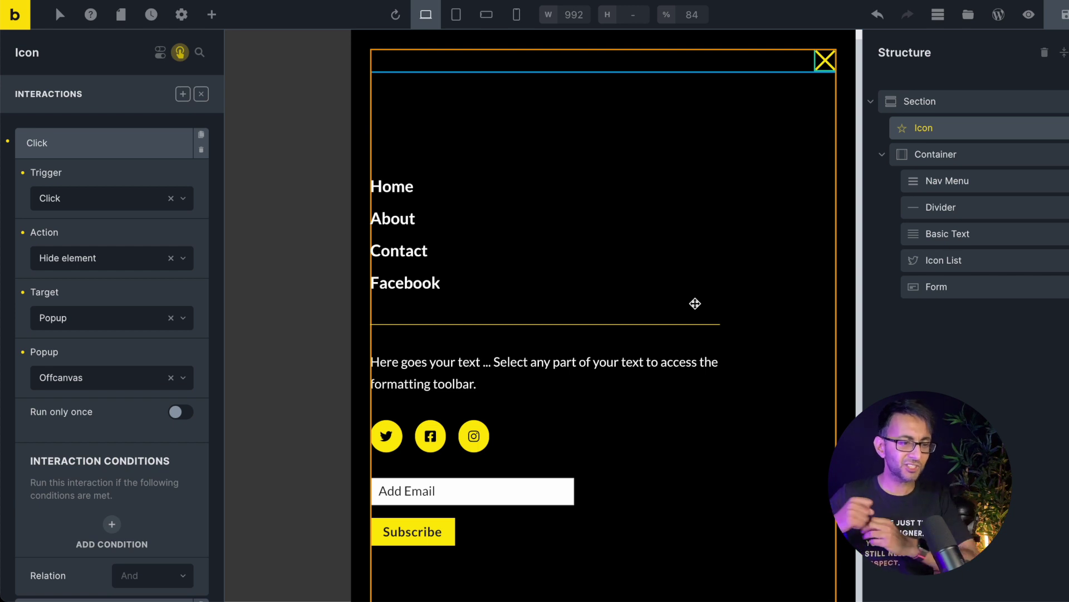
- Add an interaction to the Offcanvas template's popup settings with Show popup as its trigger
click(284, 201)
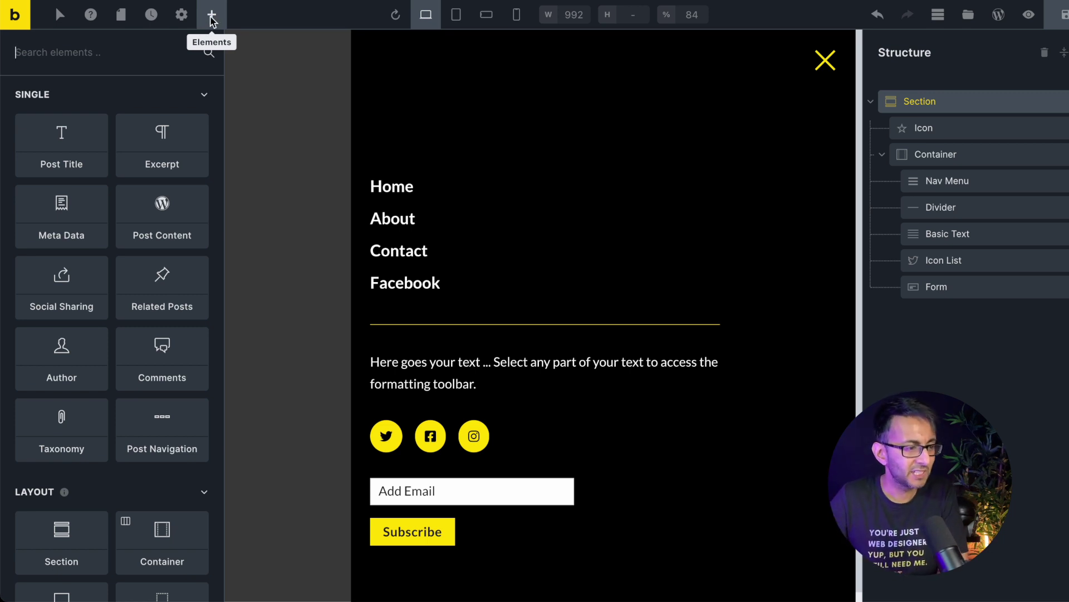
click(180, 17)
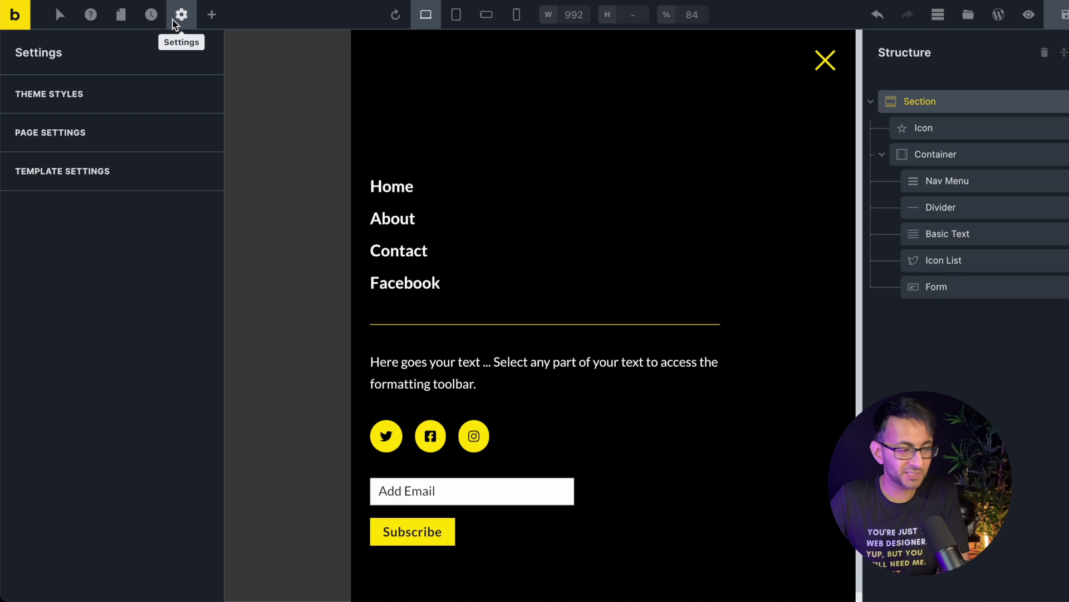
click(92, 184)
click(103, 98)
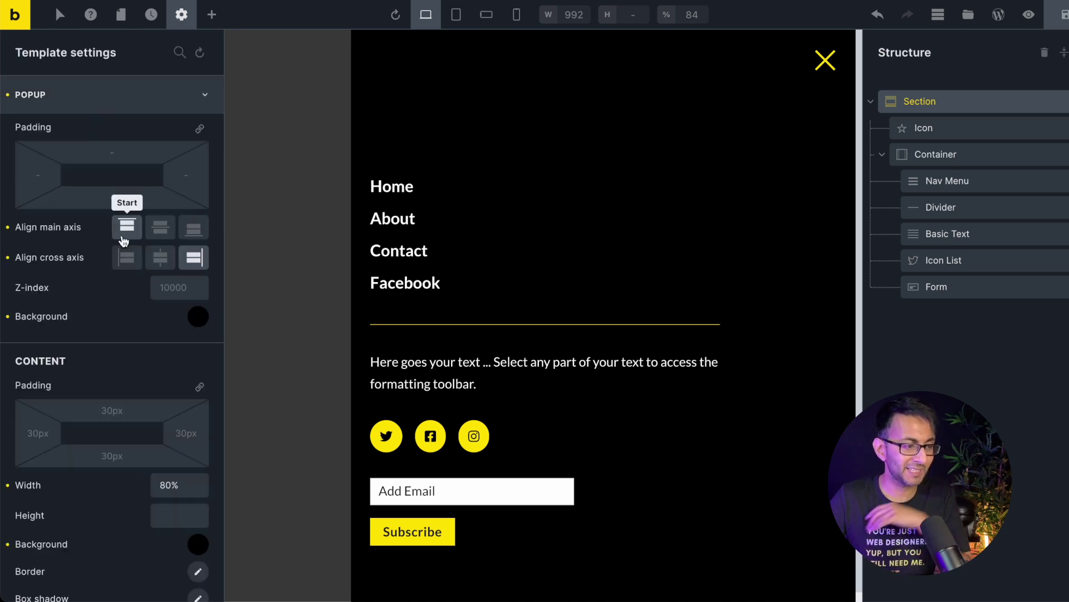
scroll(132, 403, down, 6)
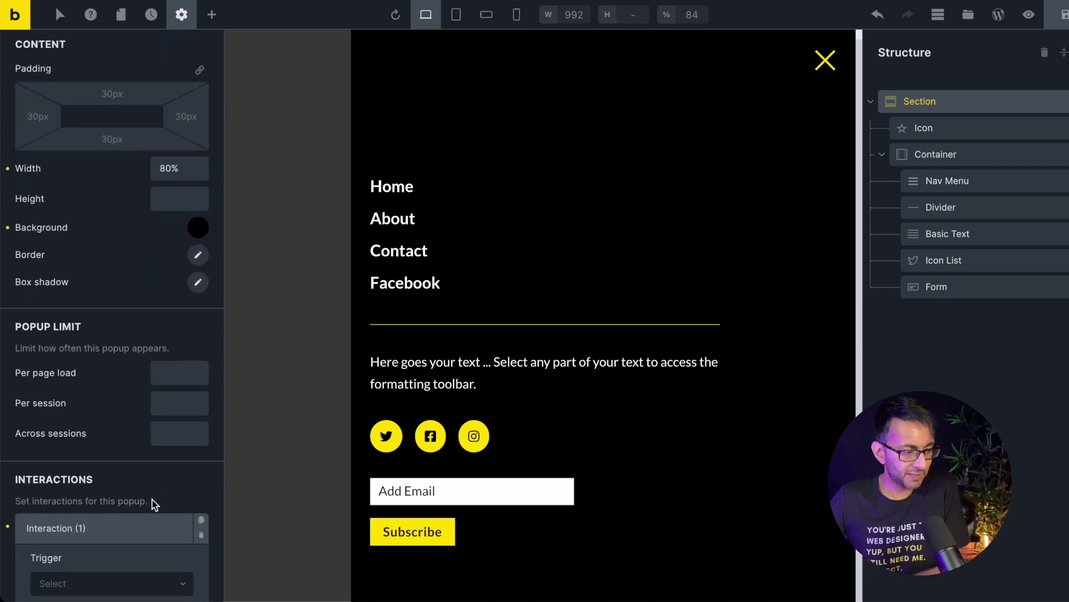
scroll(153, 502, up, 2)
scroll(153, 501, down, 8)
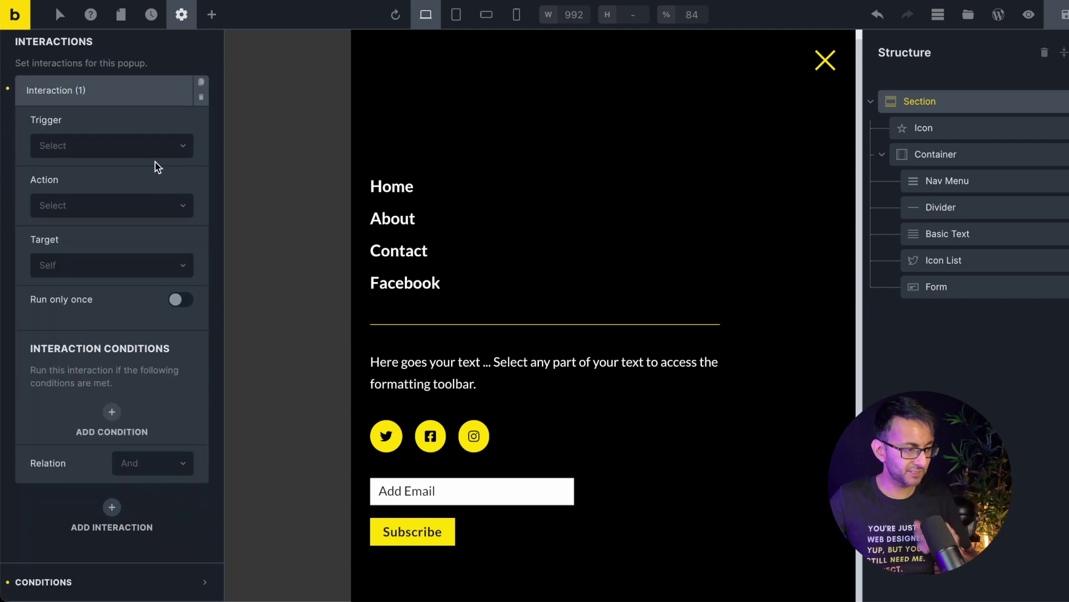
click(151, 143)
scroll(123, 288, down, 4)
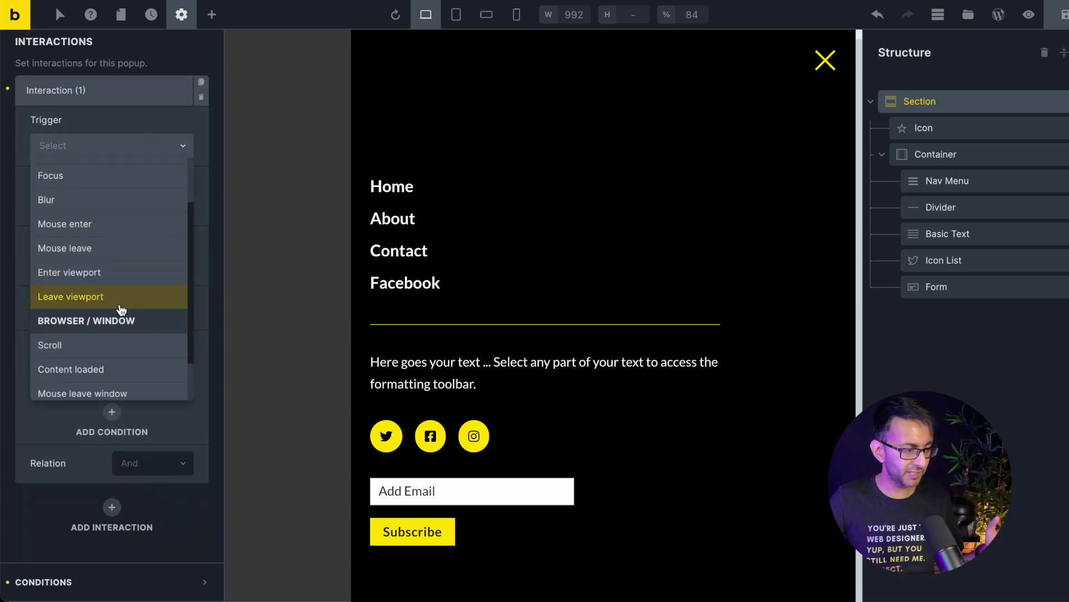
scroll(114, 350, down, 1)
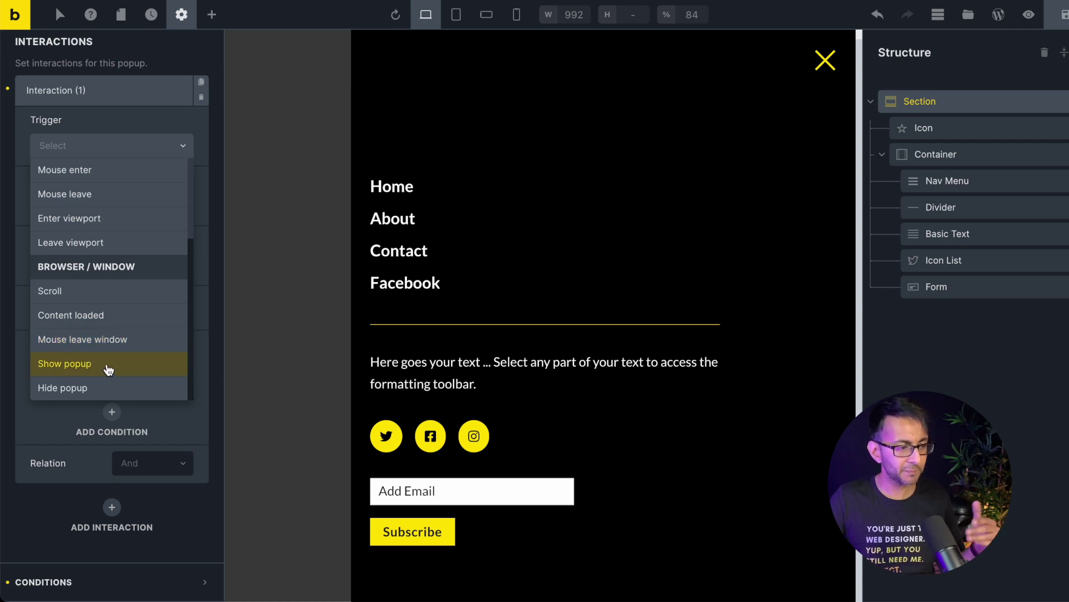
click(108, 369)
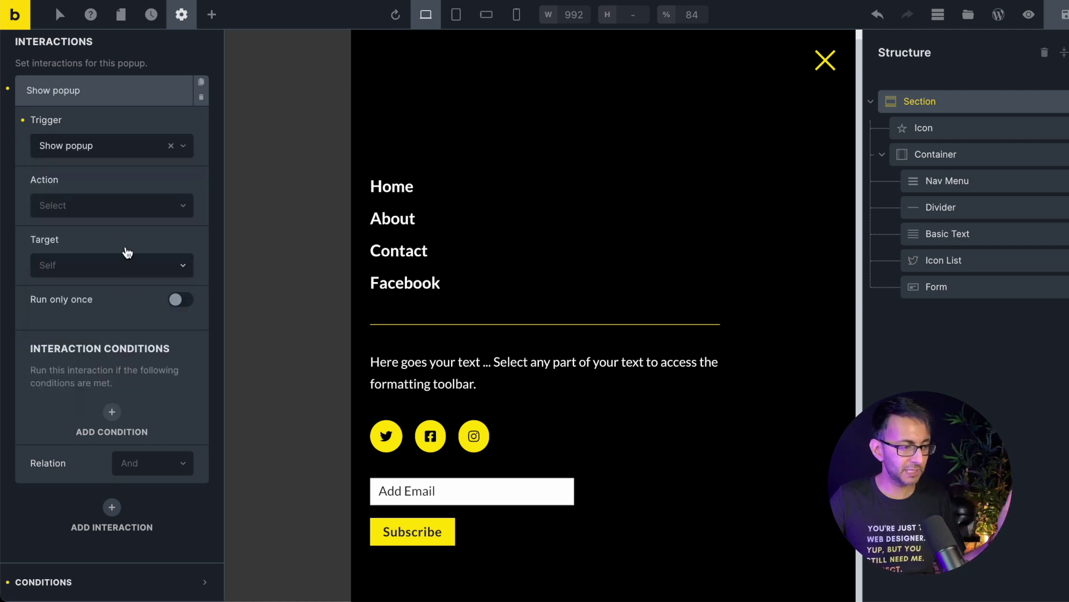
- Make the Show popup interaction start the slideInRight animation with a Fast duration
click(132, 204)
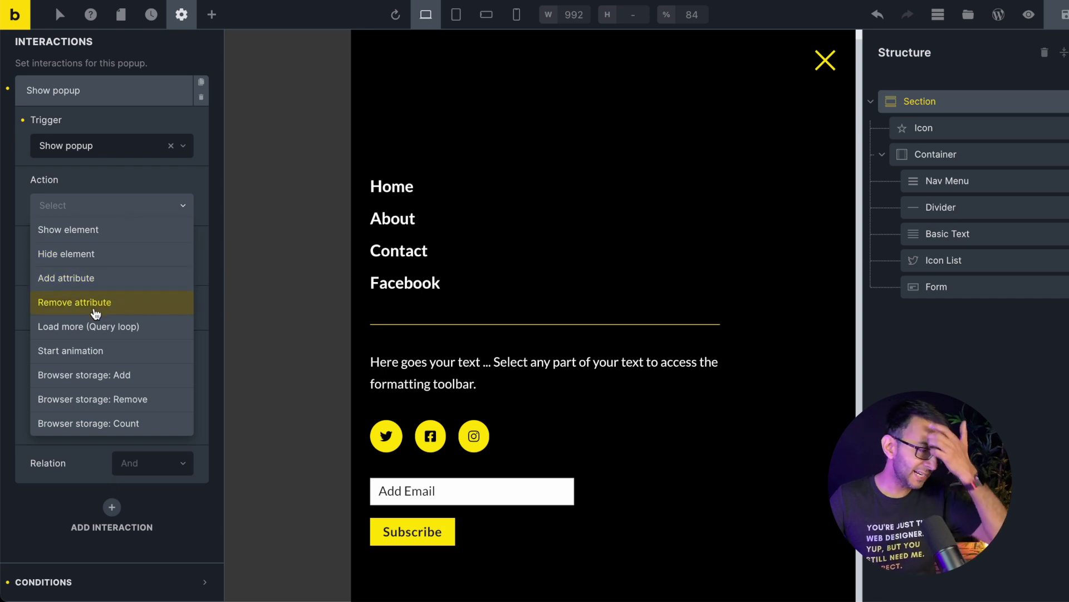
click(101, 351)
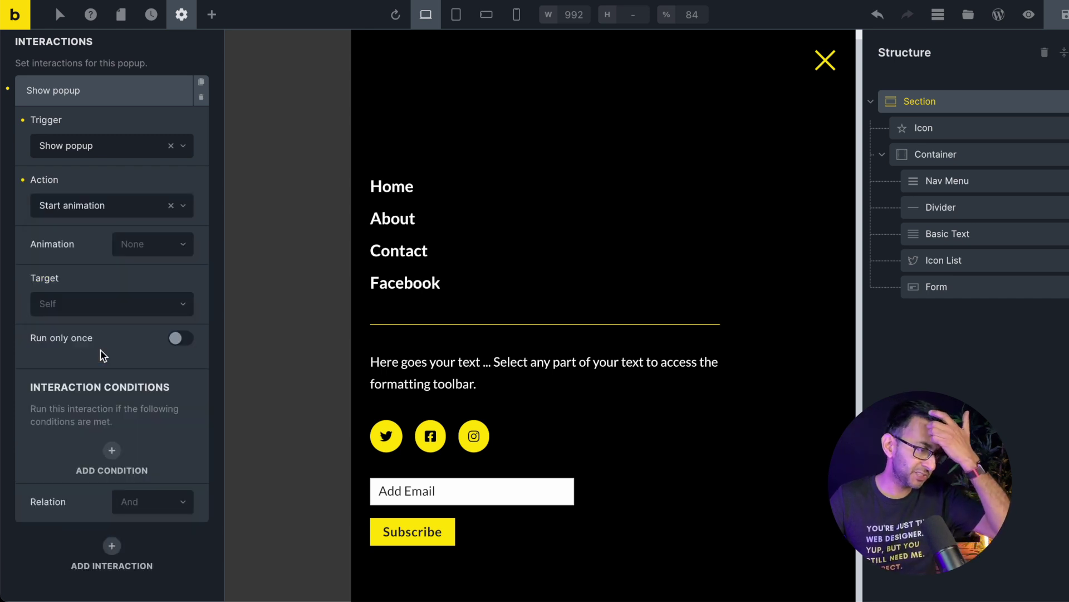
click(148, 252)
text(slide)
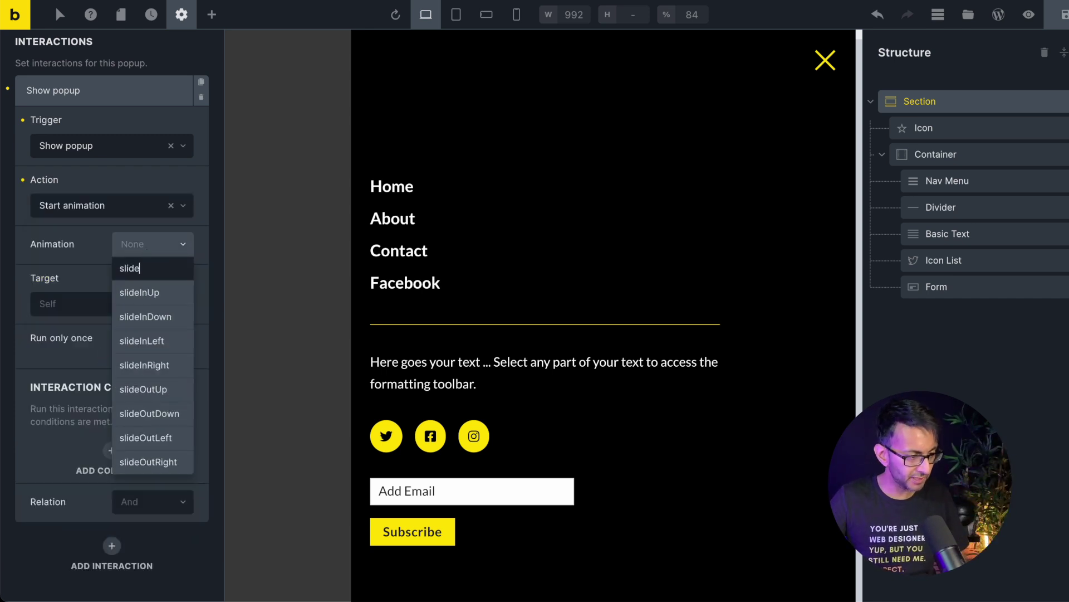
click(164, 364)
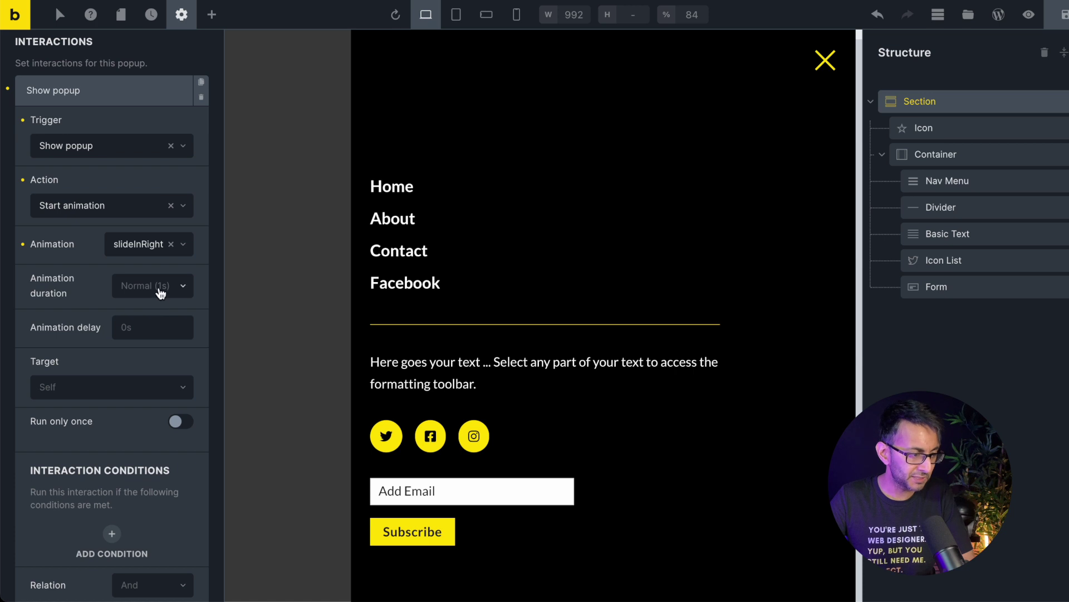
click(161, 294)
click(158, 382)
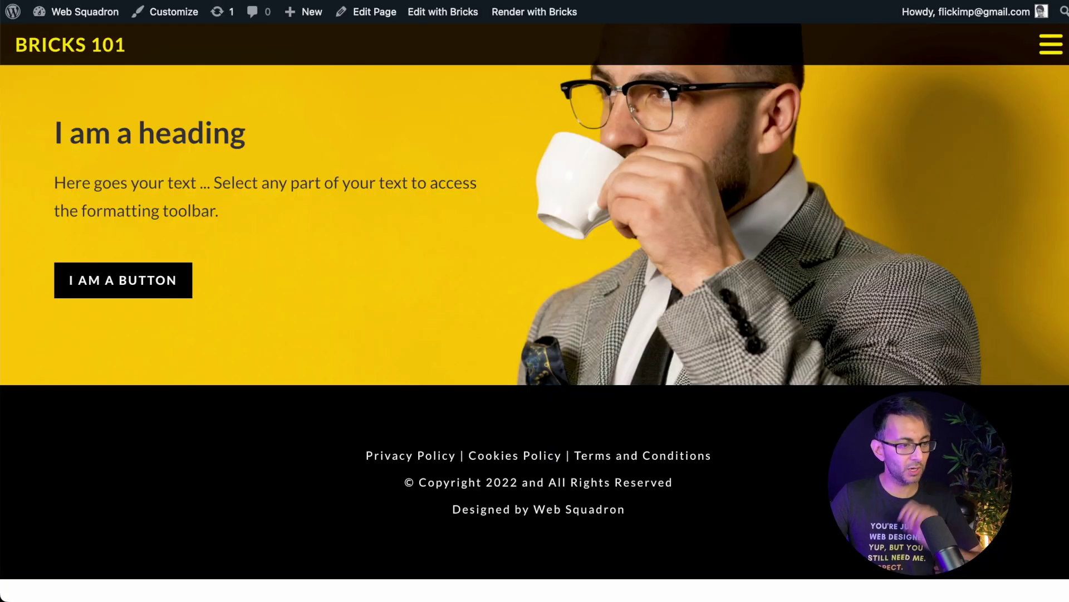
- Reload the live page and test opening and closing the off-canvas menu with its icons
key(super+l)
key(Return)
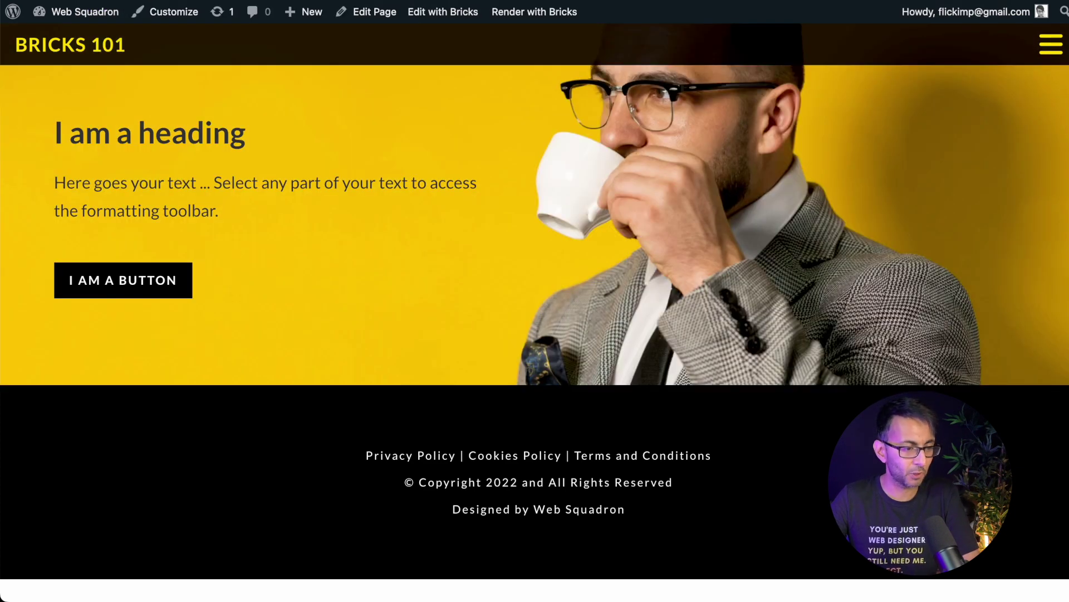
click(1049, 50)
click(1045, 59)
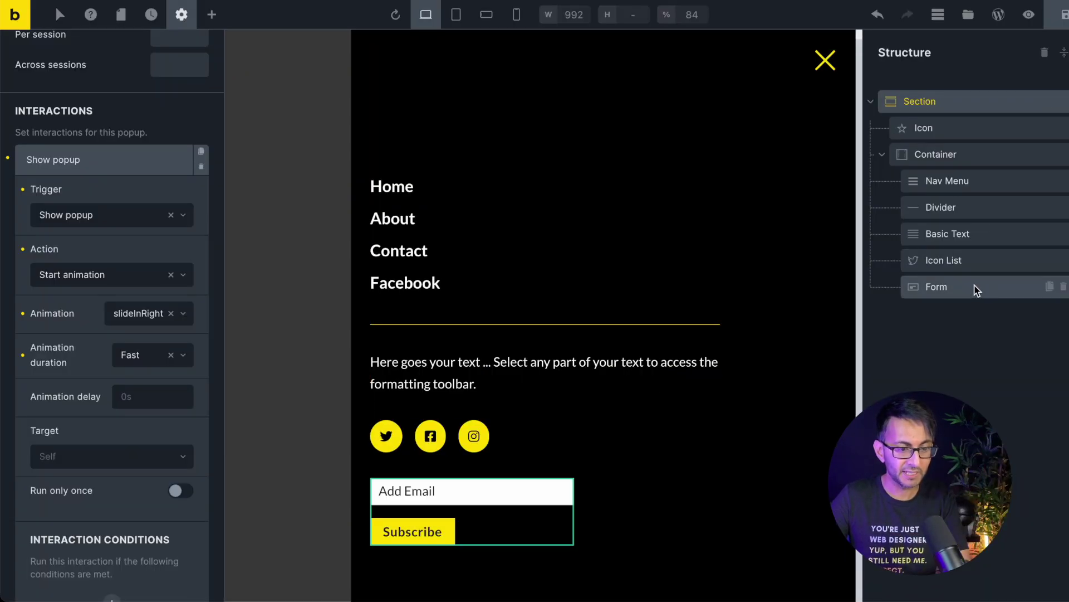
- Set the cursor of the close Icon in the Offcanvas popup template to pointer
click(978, 132)
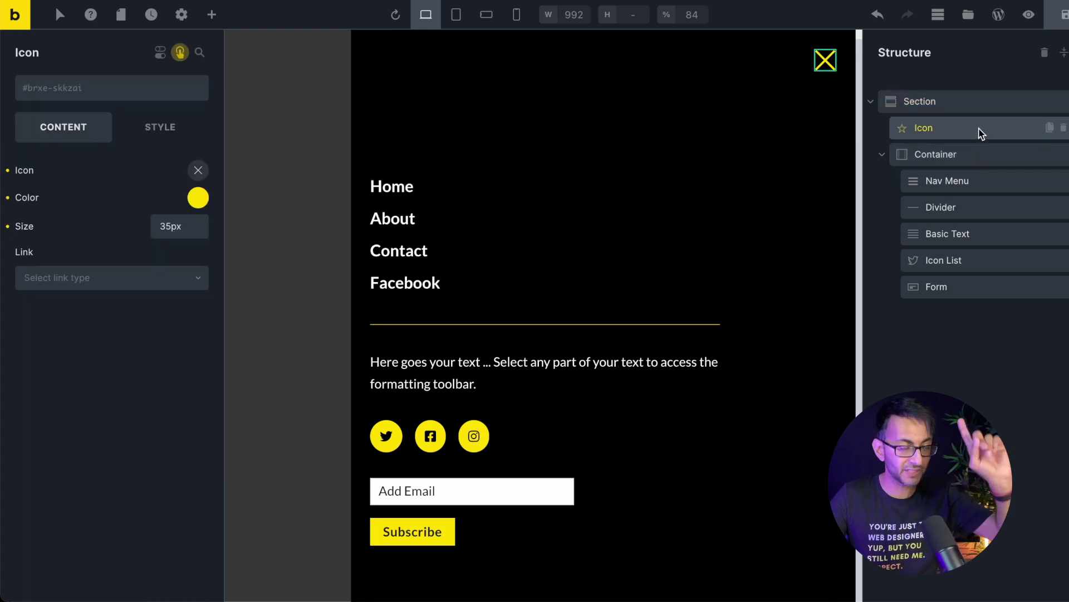
click(159, 130)
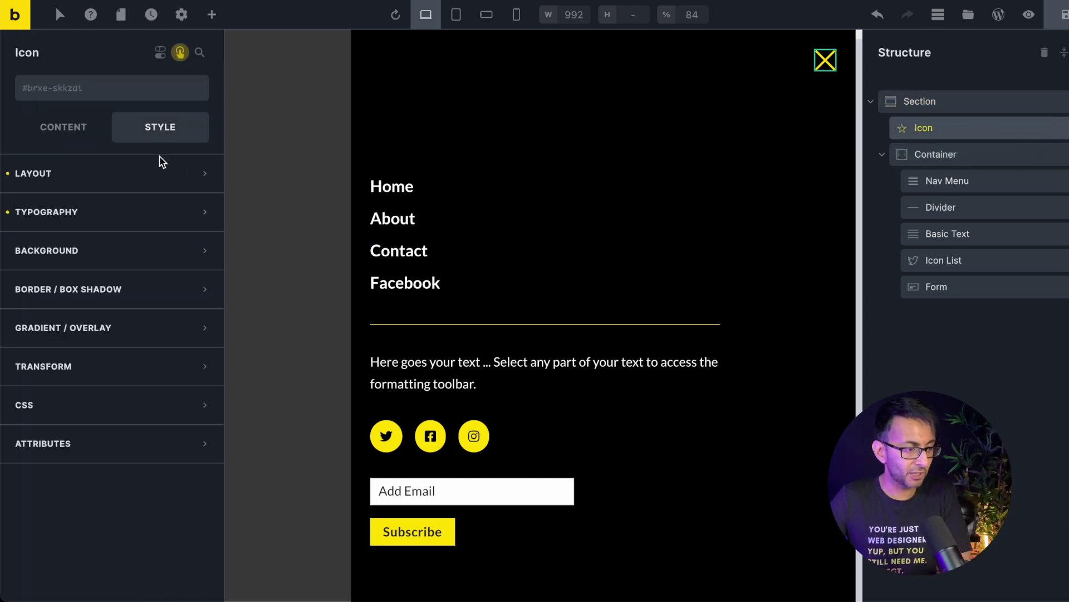
click(98, 178)
scroll(83, 334, down, 10)
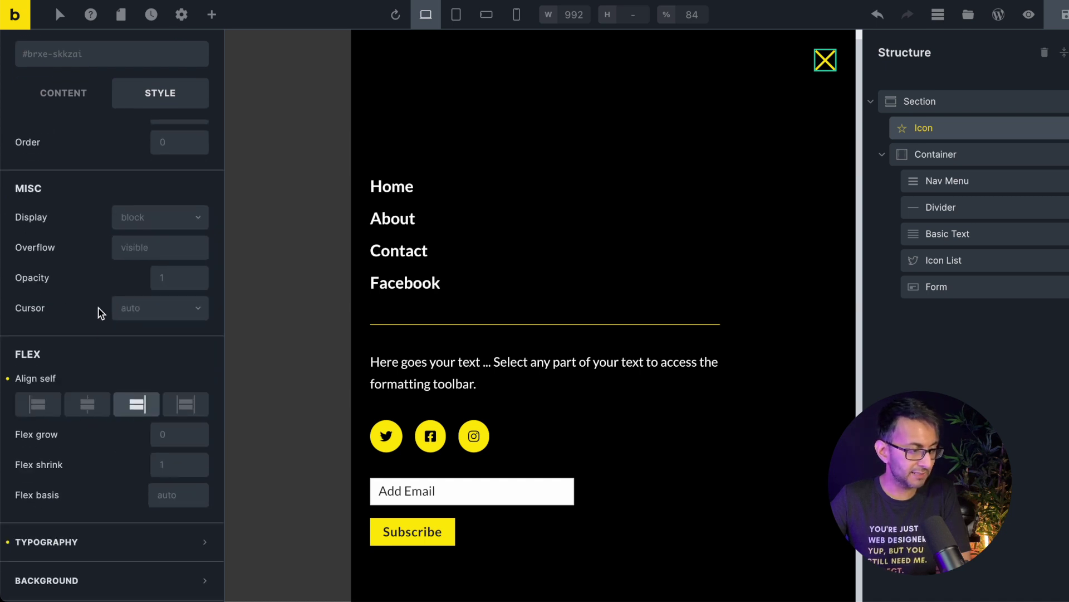
click(148, 309)
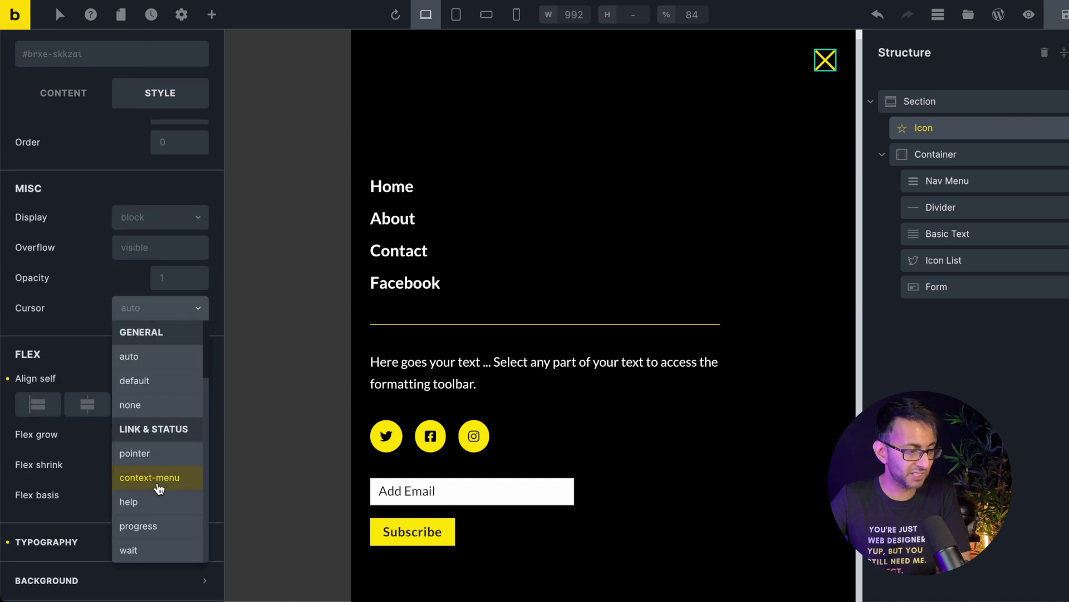
click(168, 460)
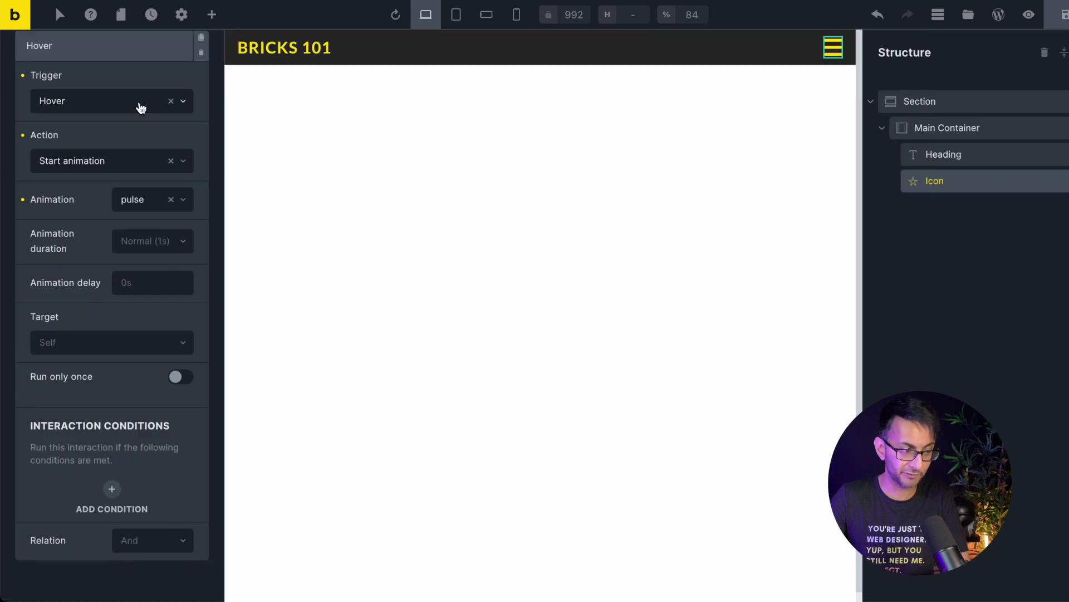
- Set the cursor of the header's menu Icon to pointer in its layout styles and save the template
scroll(128, 371, up, 5)
scroll(128, 371, up, 6)
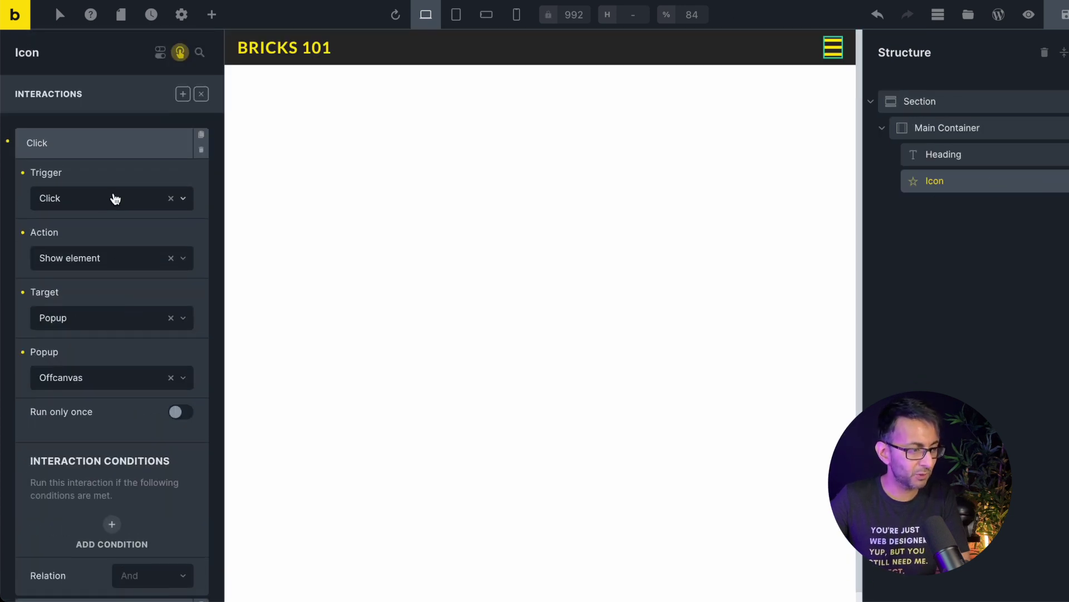
click(180, 53)
click(154, 134)
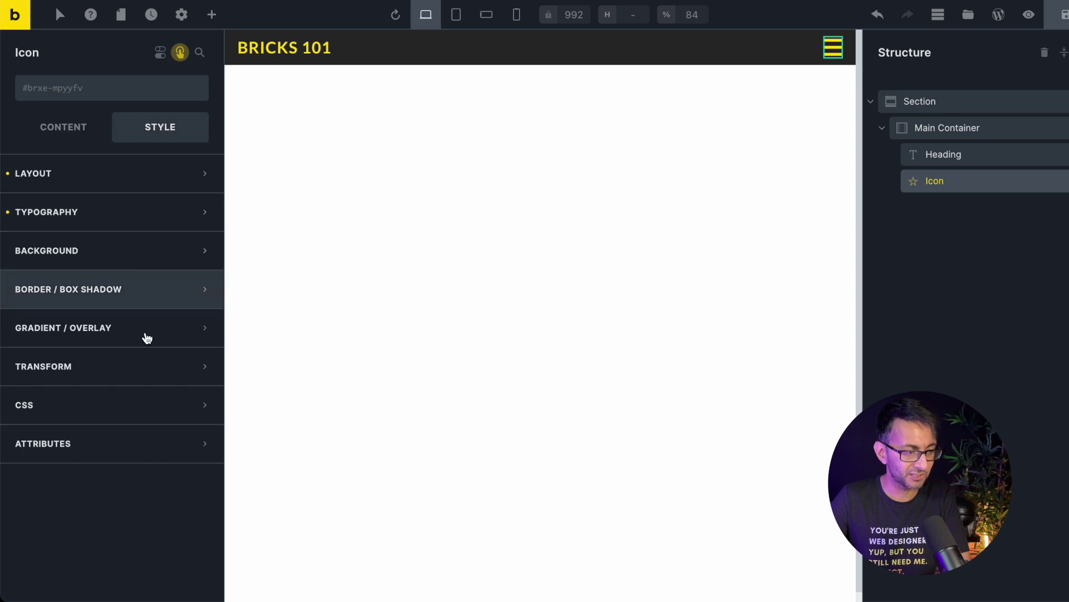
click(122, 175)
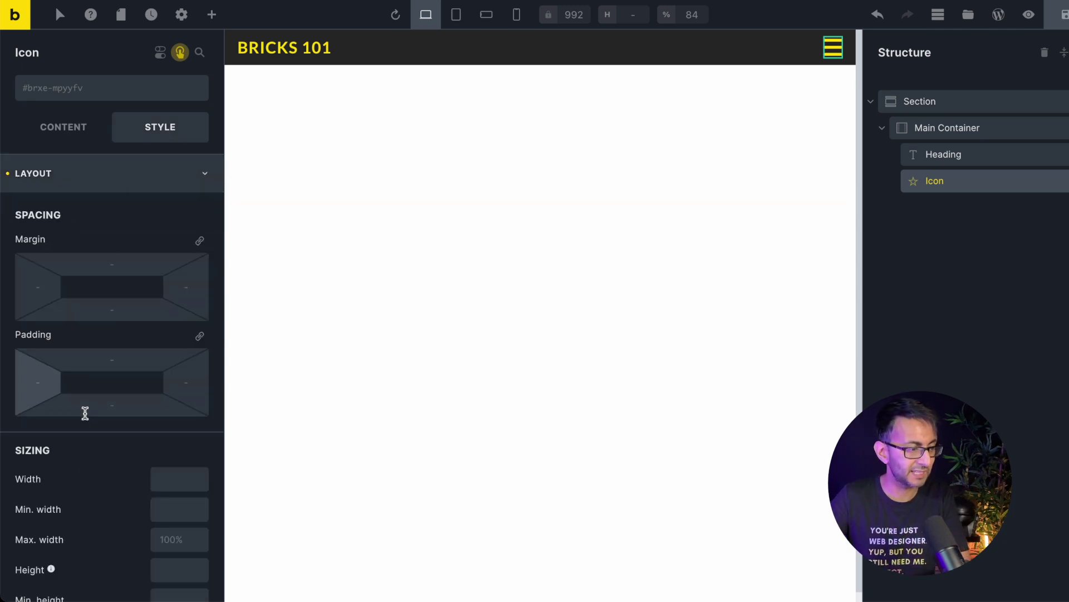
scroll(83, 424, down, 10)
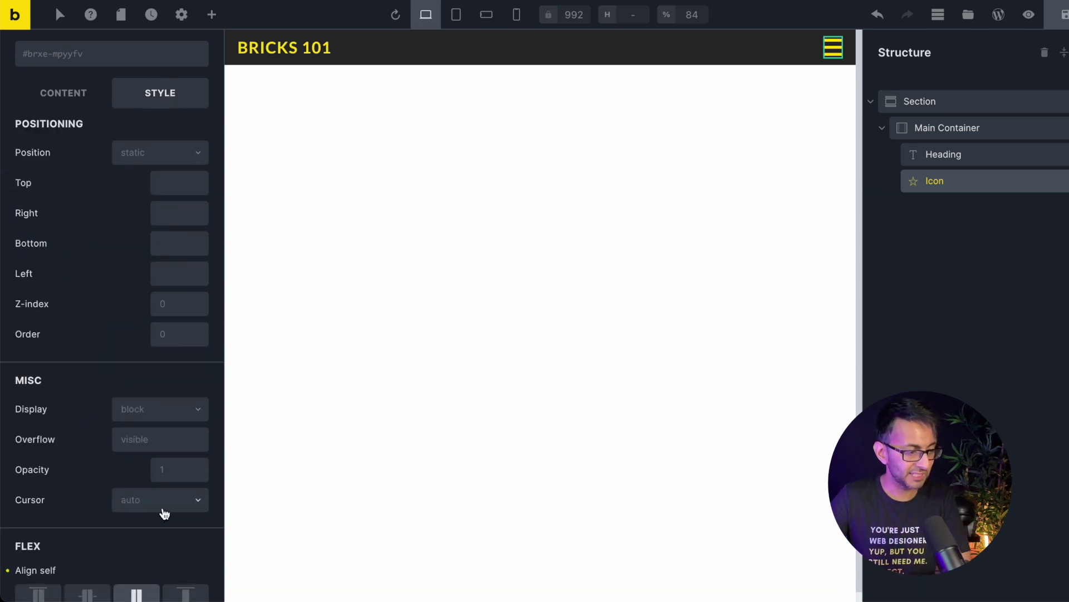
click(163, 504)
scroll(152, 569, down, 3)
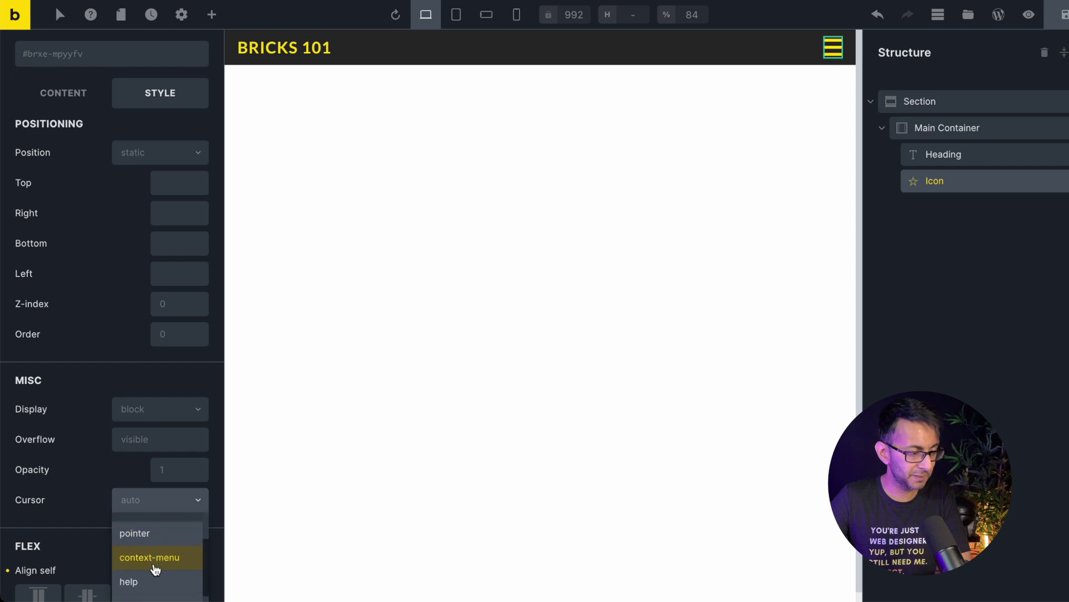
click(166, 541)
click(1064, 14)
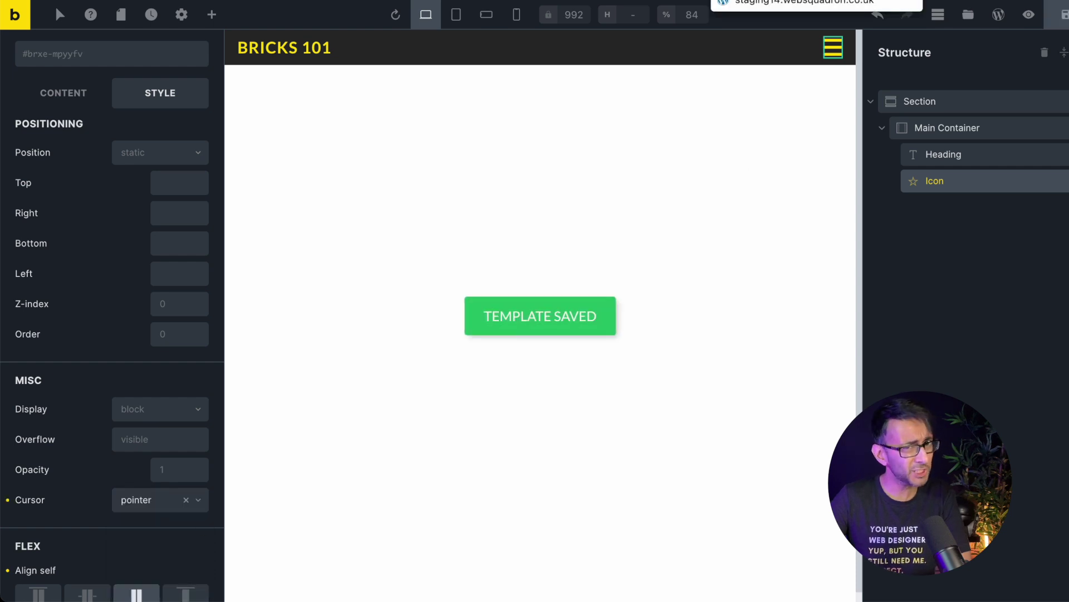
- Reload the live page and test opening and closing the off-canvas menu, leaving it open at the end
click(780, 0)
click(543, 0)
key(Return)
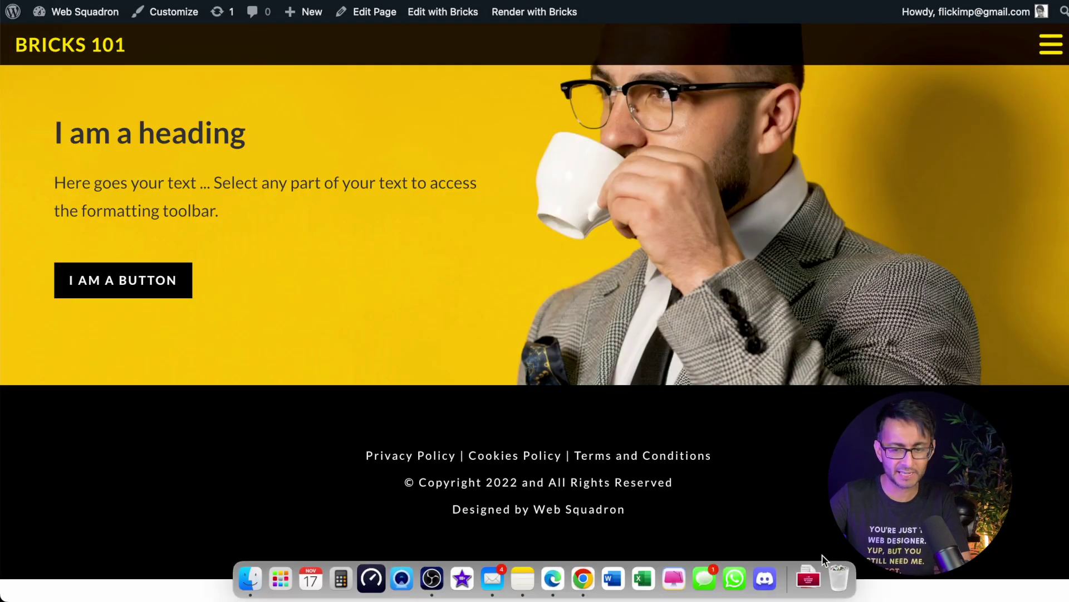
click(1049, 45)
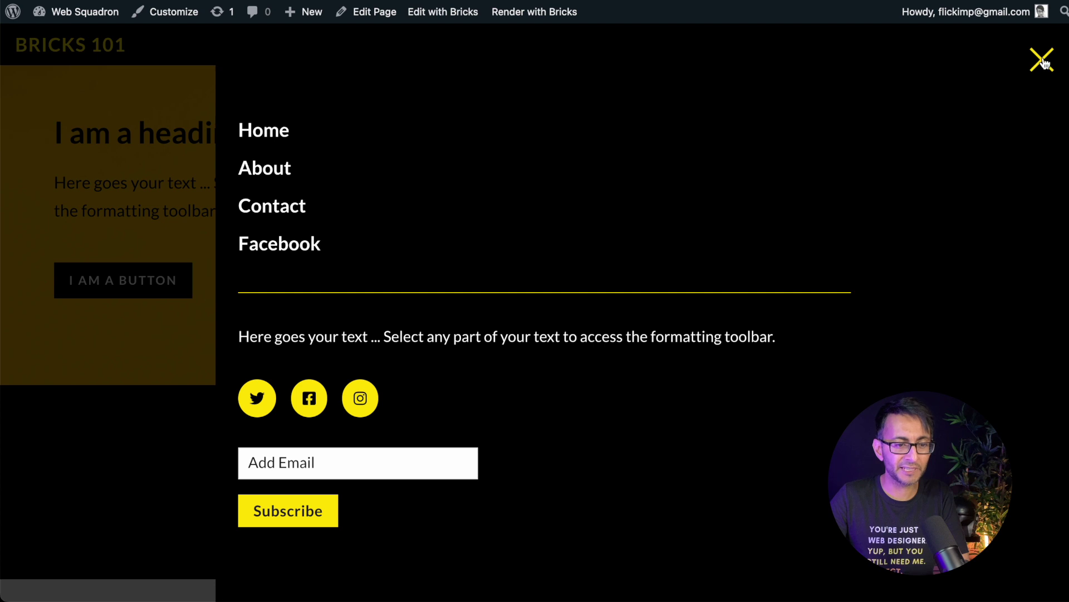
click(1044, 63)
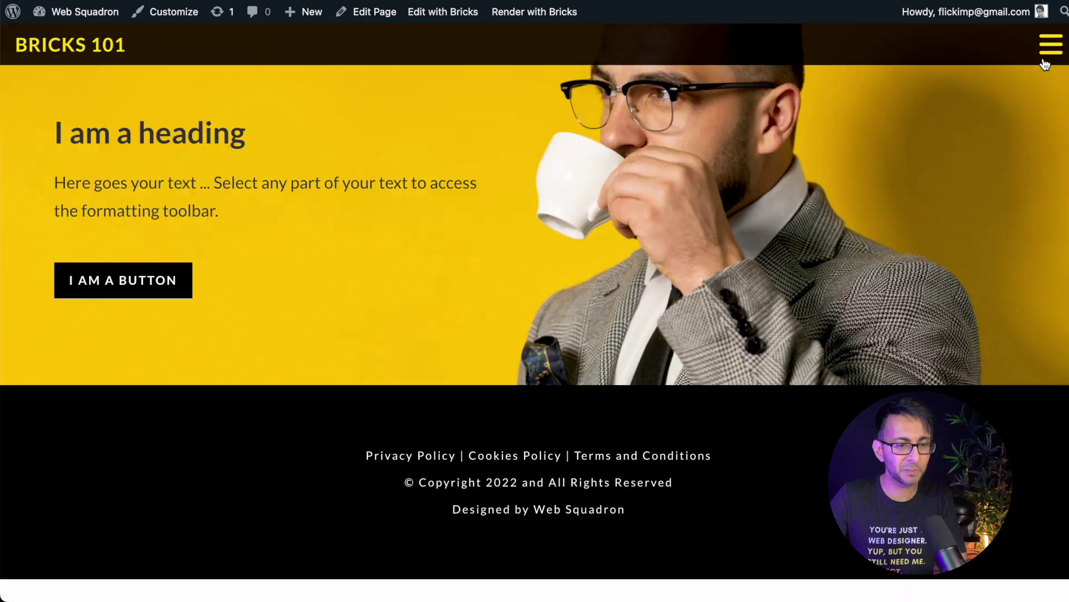
click(1045, 42)
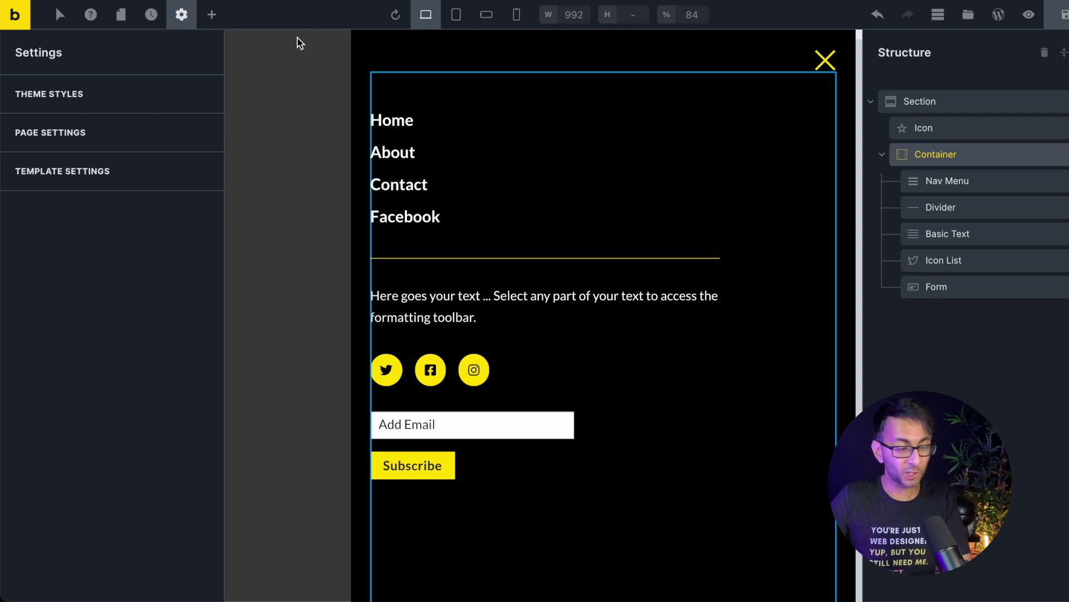
- Switch the Offcanvas template to the mobile portrait breakpoint and set the preview width to 378
click(516, 15)
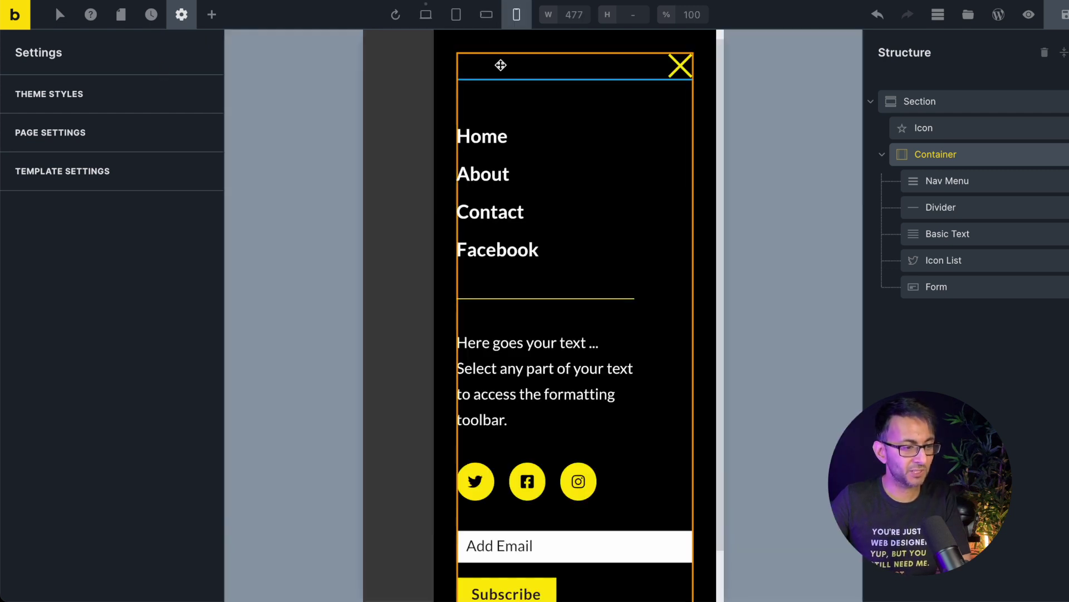
click(574, 15)
text(378)
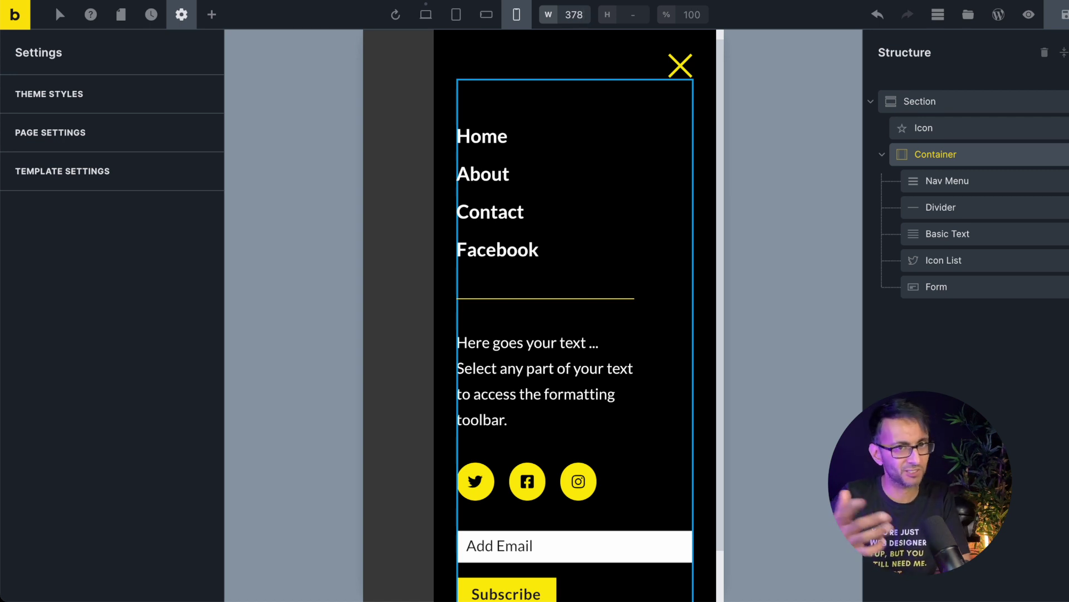
- For mobile portrait, reduce the Basic Text font size, set the Container's row gap to 25px and save the template
click(95, 144)
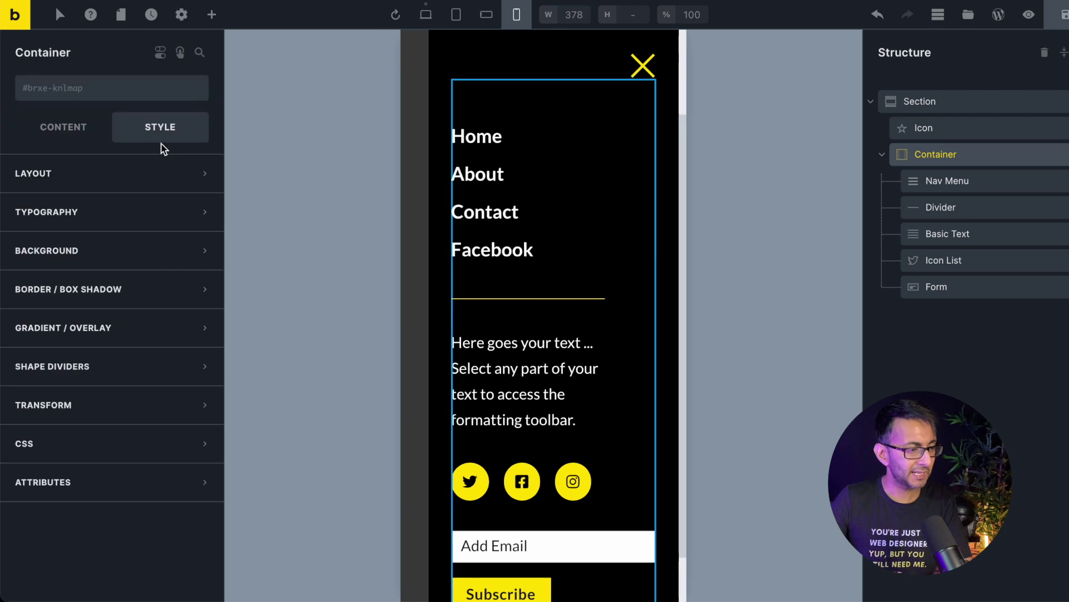
click(78, 187)
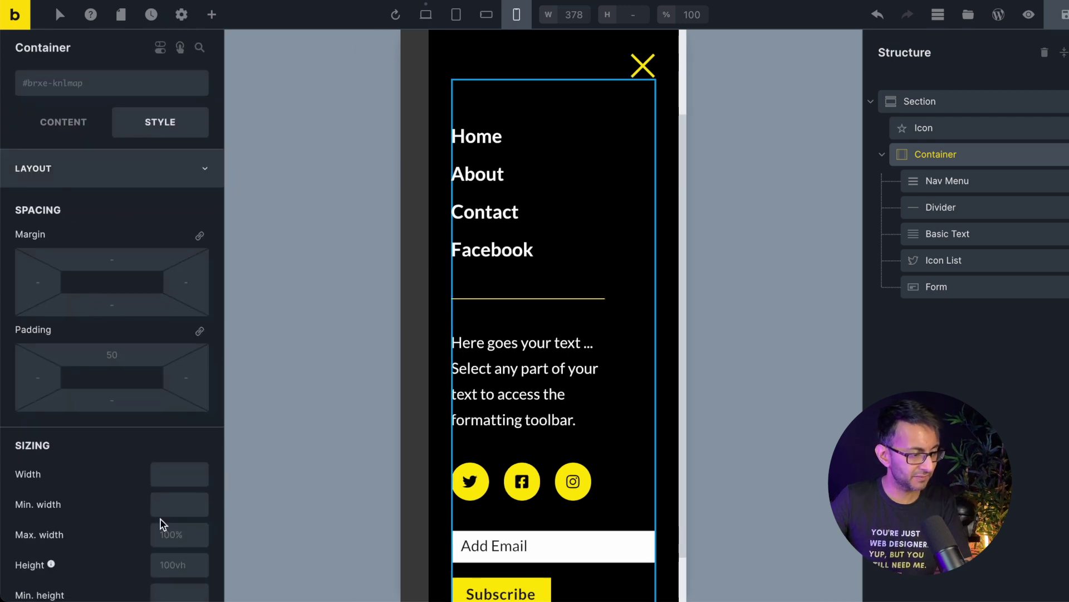
scroll(167, 529, down, 1)
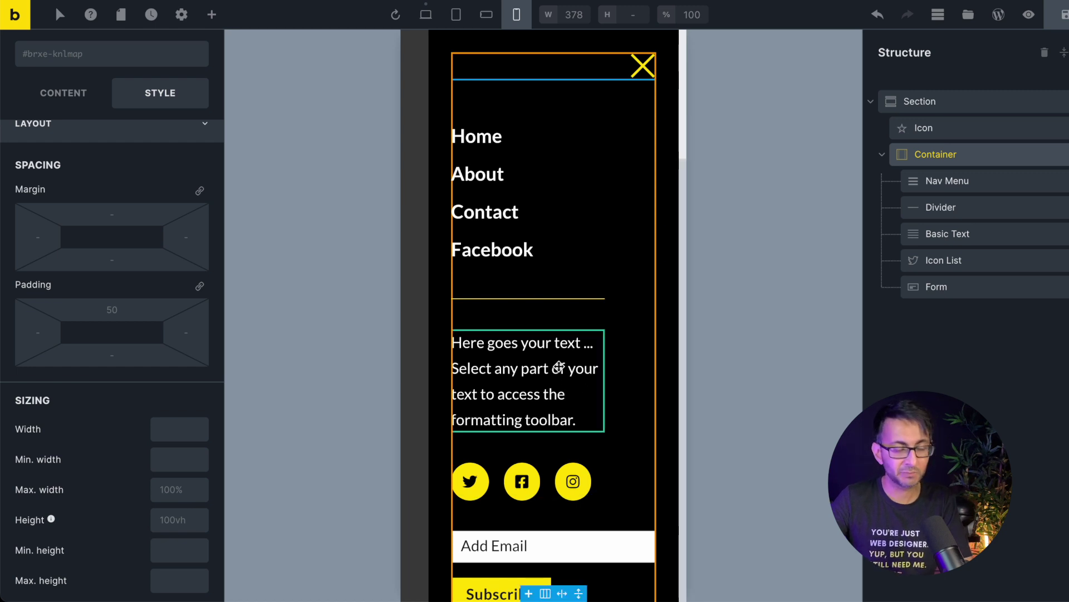
click(927, 238)
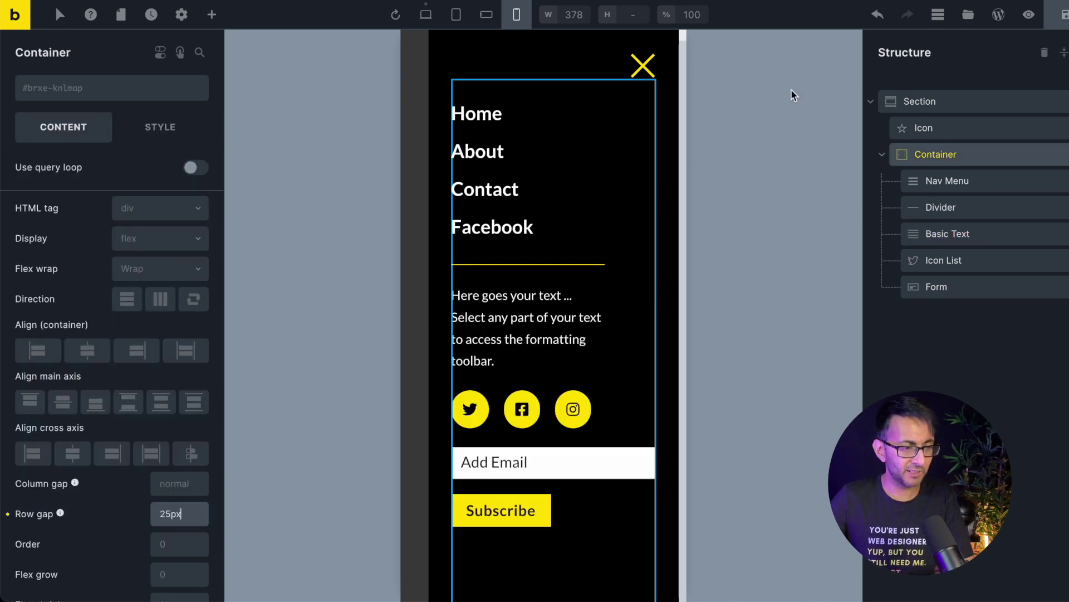
click(1063, 14)
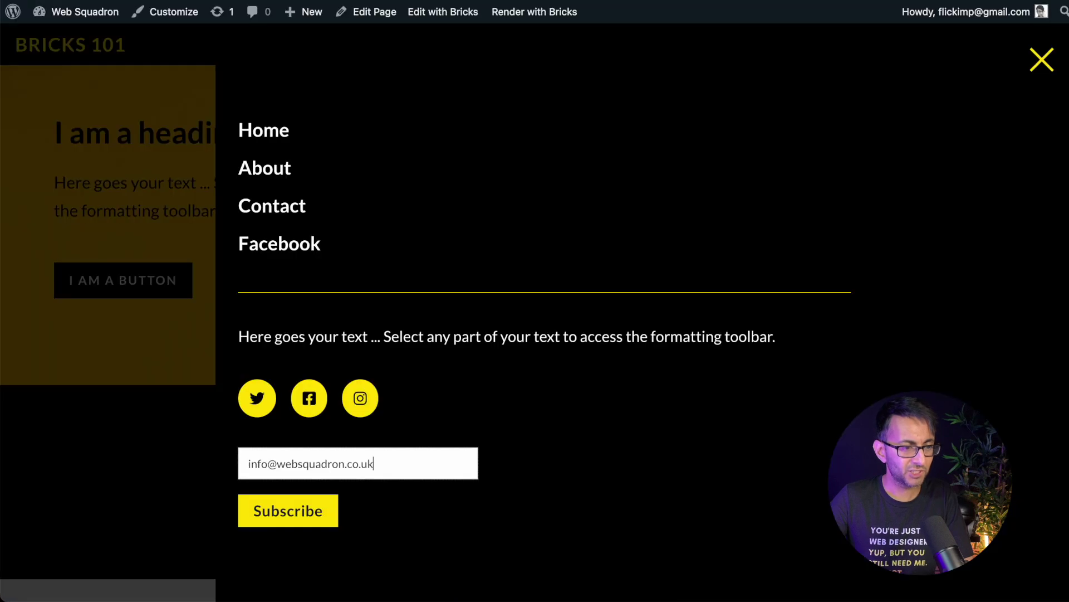
- Reload the live page with the saved changes and open the off-canvas menu from the header icon
key(super+l)
key(Return)
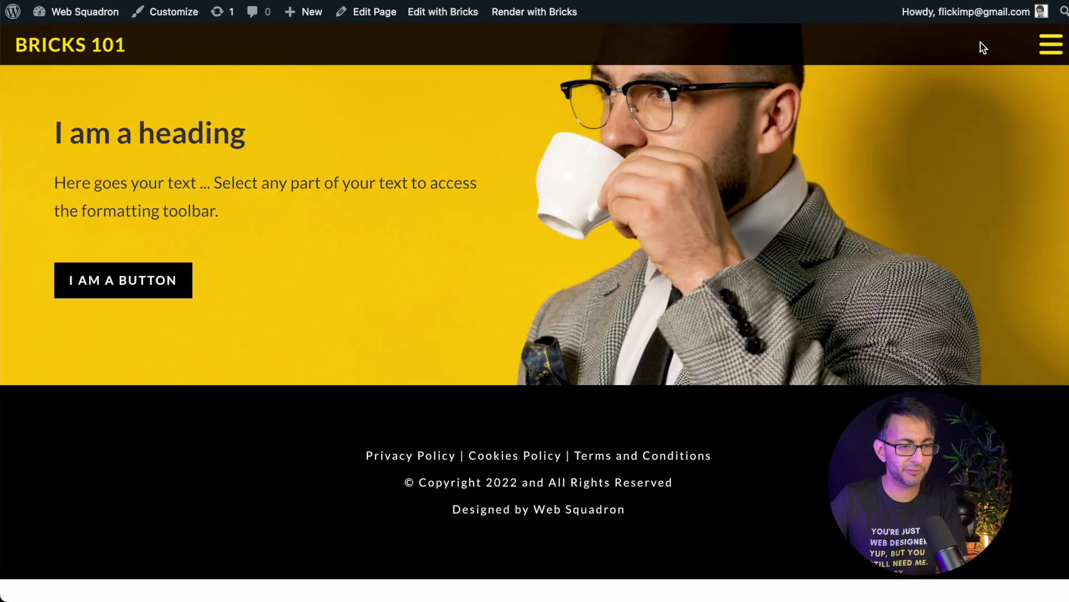
click(1051, 51)
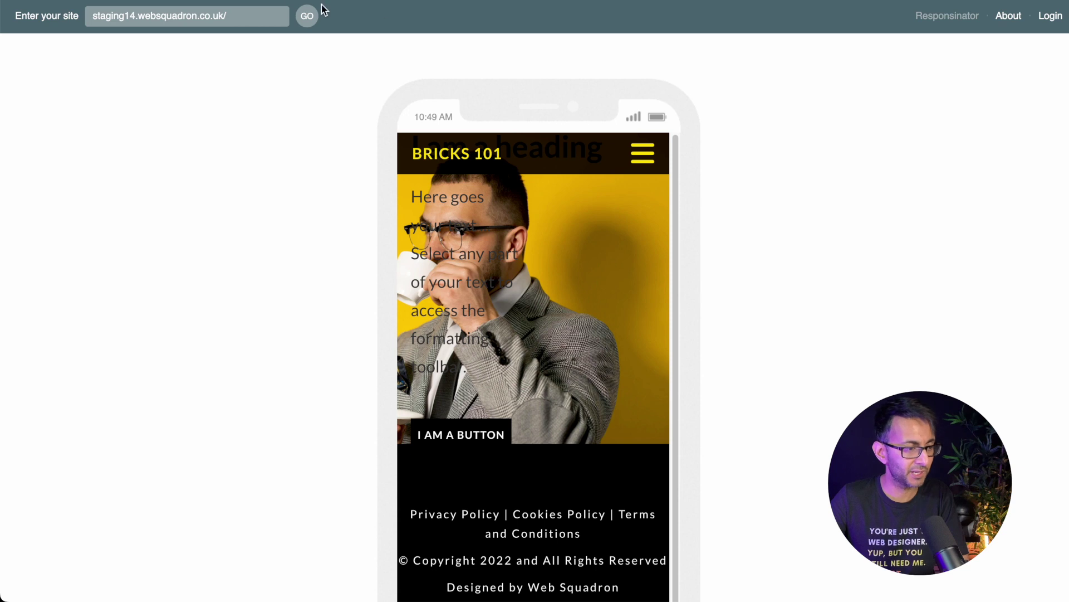
- Load staging14.websquadron.co.uk in Responsinator and test opening and closing the off-canvas menu several times in the phone preview
click(307, 16)
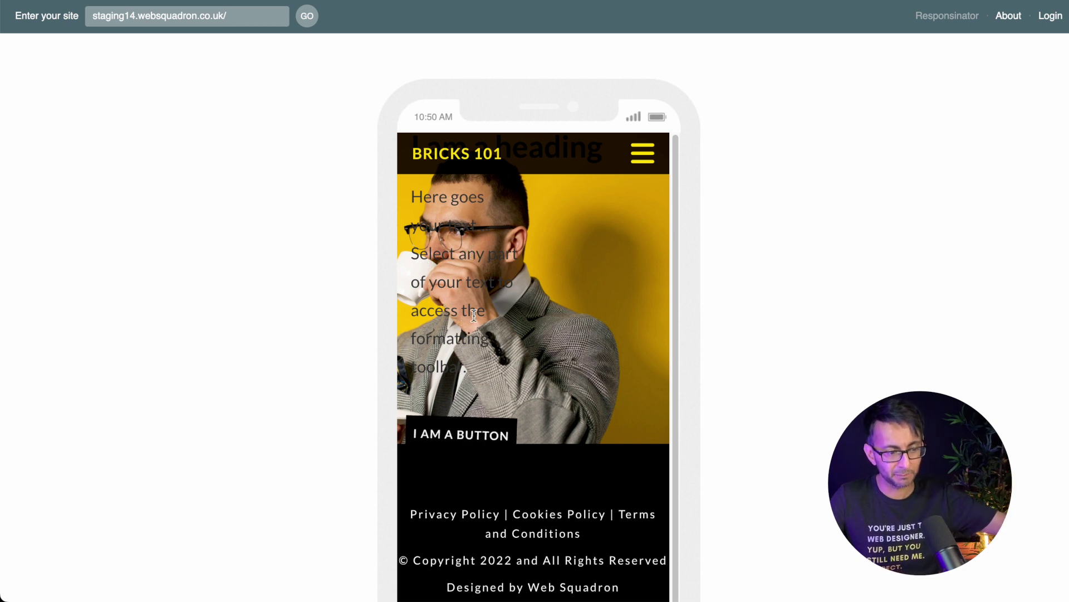
click(641, 155)
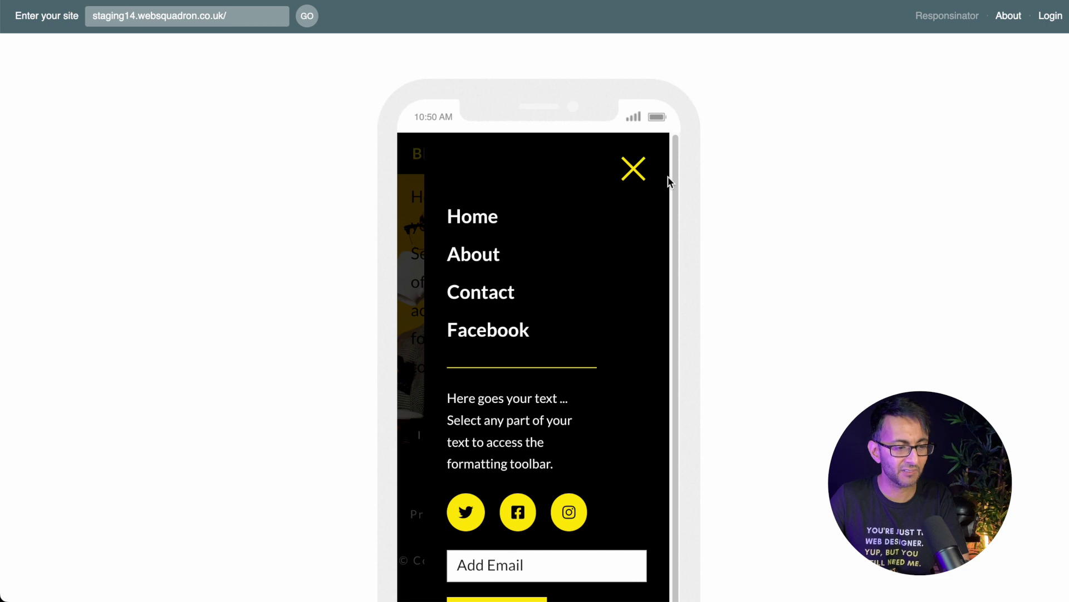
scroll(535, 301, down, 3)
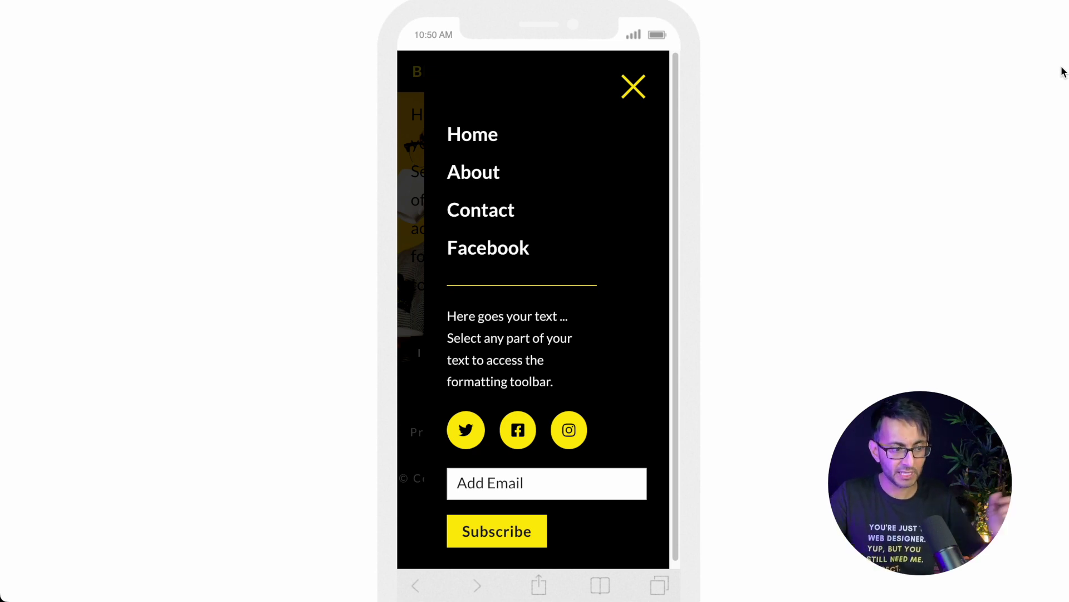
click(625, 96)
click(638, 83)
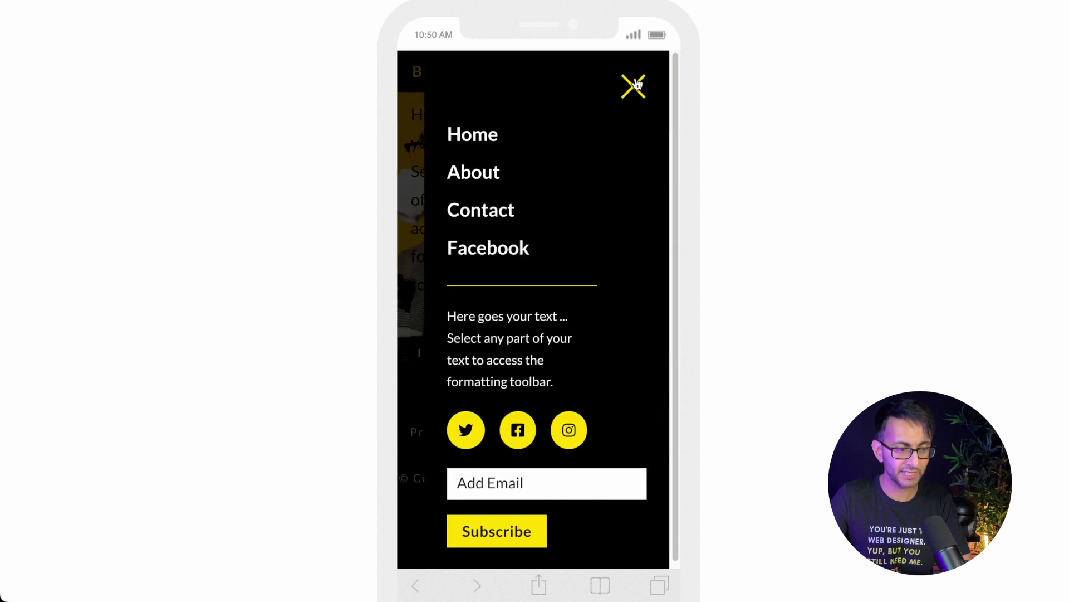
click(637, 87)
click(638, 86)
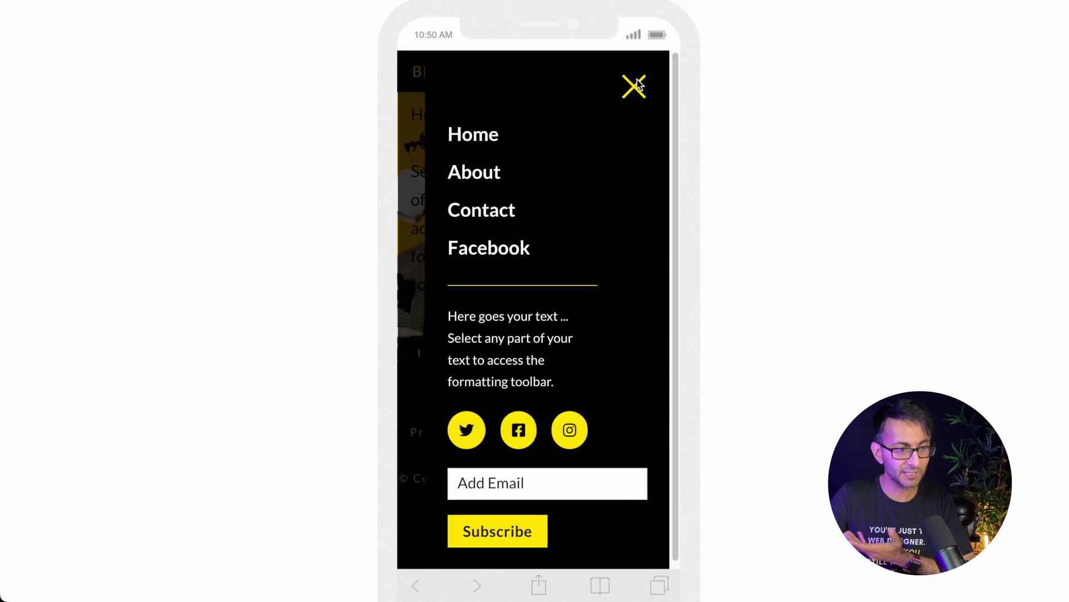
click(637, 87)
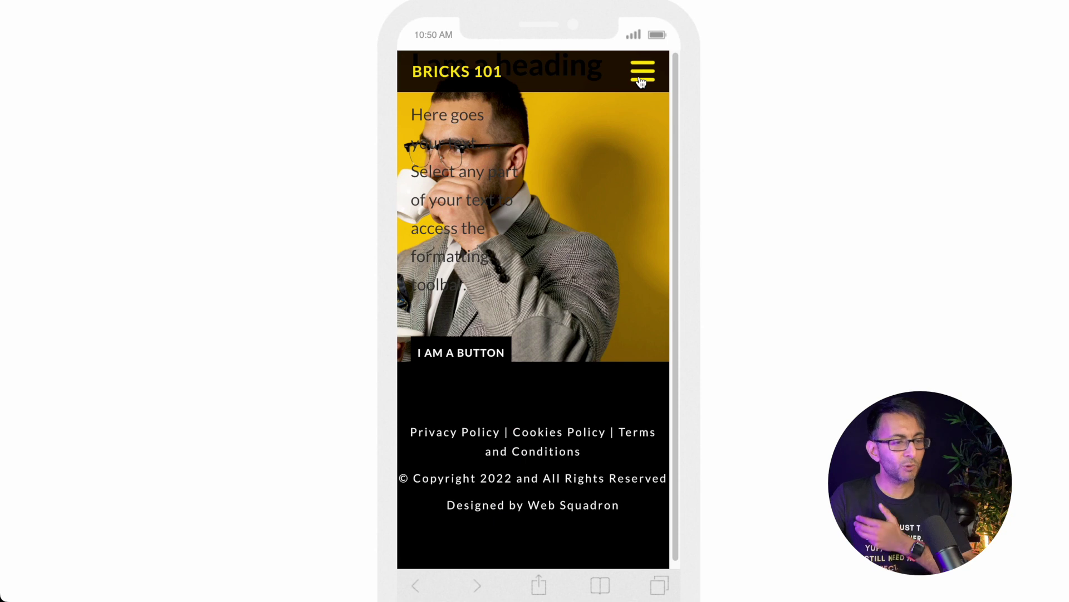
click(638, 82)
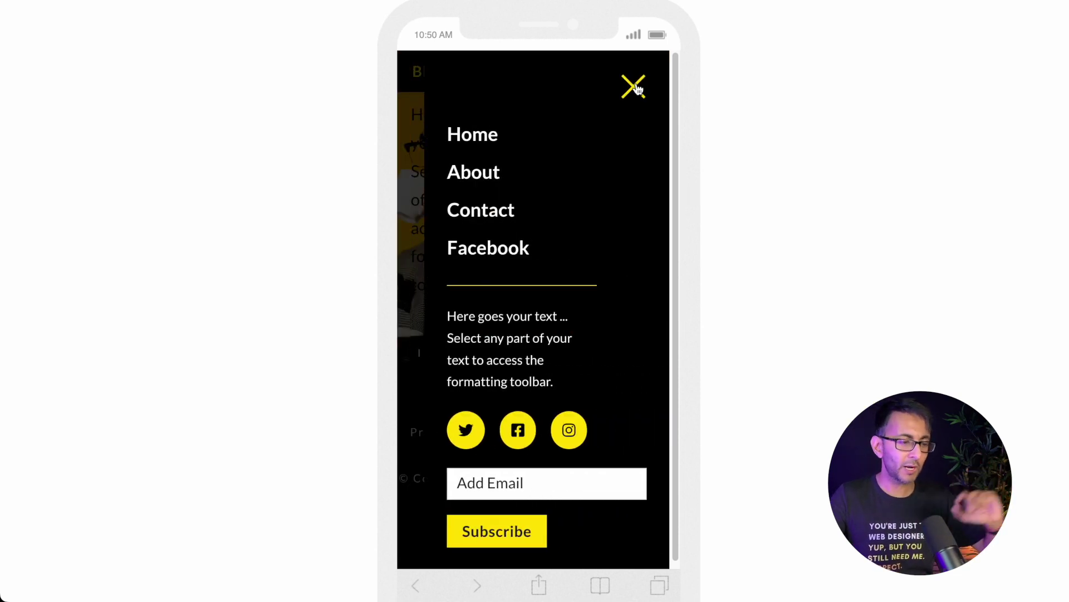
click(638, 88)
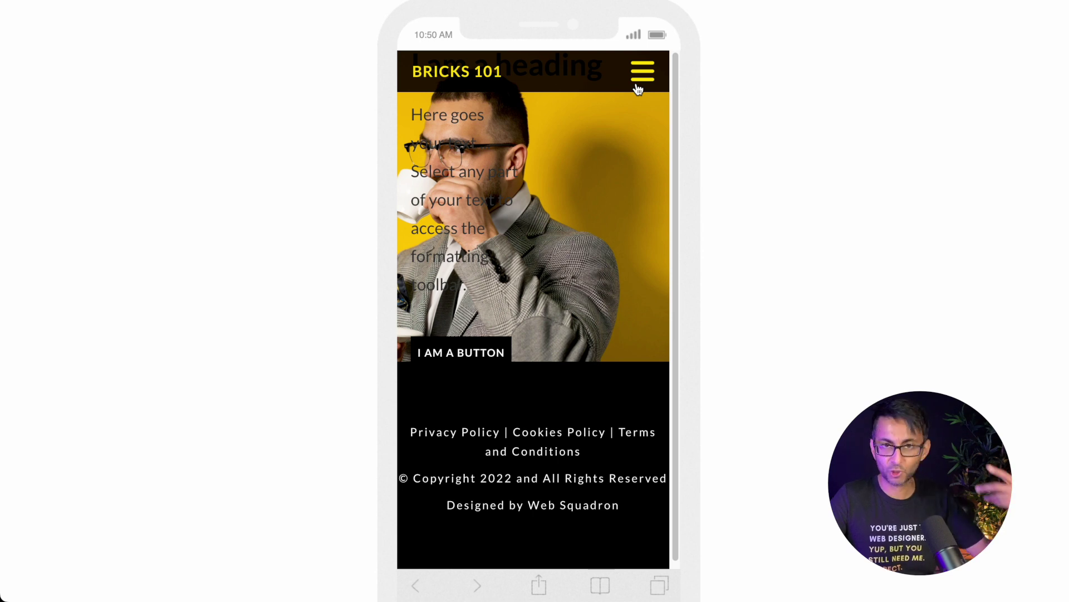
click(640, 83)
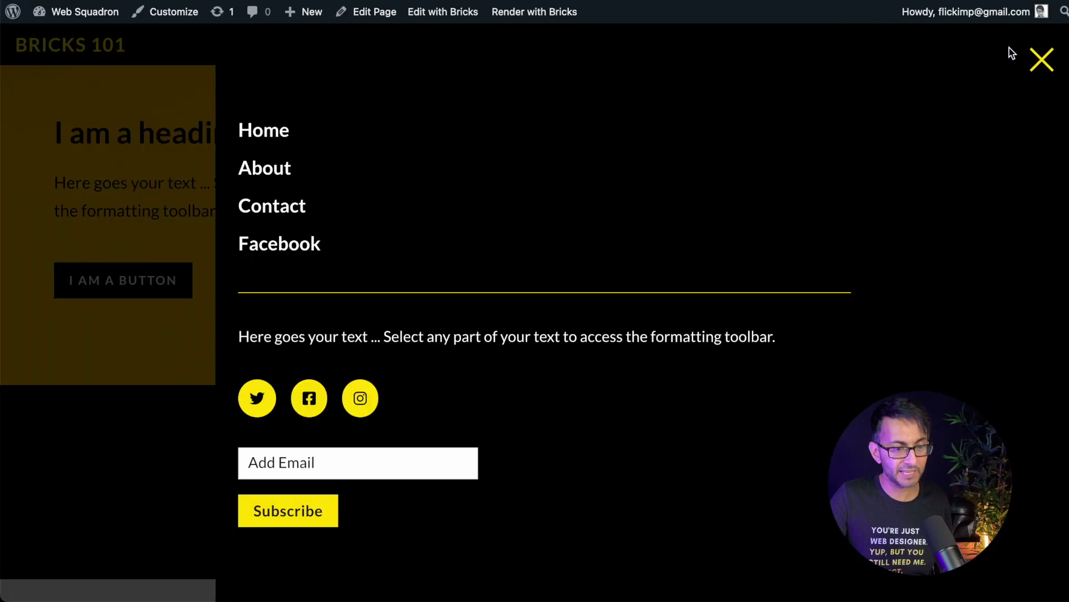
- Switch back to the full-width live page and test the off-canvas menu's close icon
click(1042, 58)
click(1042, 57)
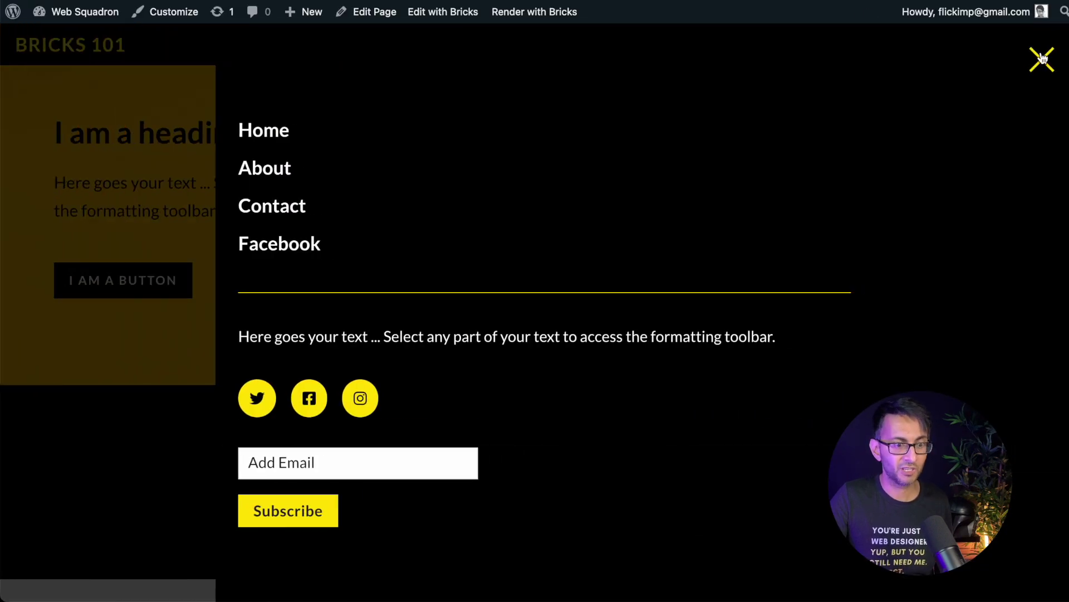